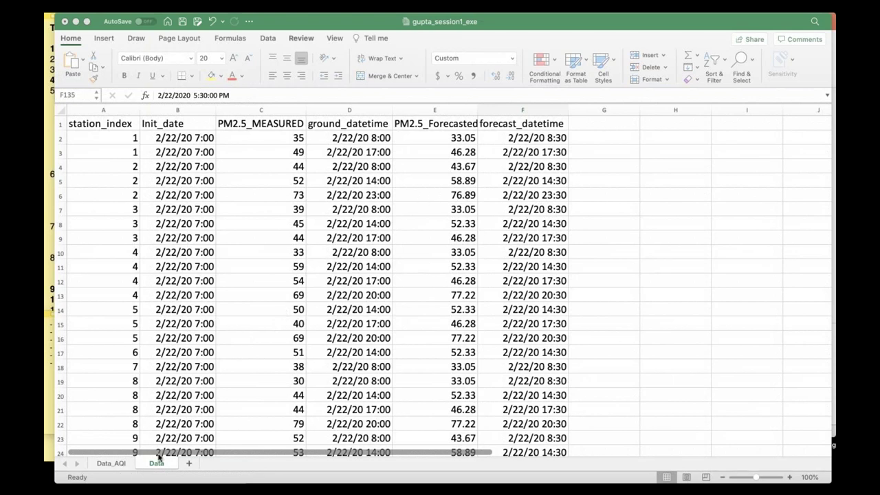
# Step: Look through the rows of the Data sheet to review the measured and forecasted PM2.5 records
pyautogui.click(119, 466)
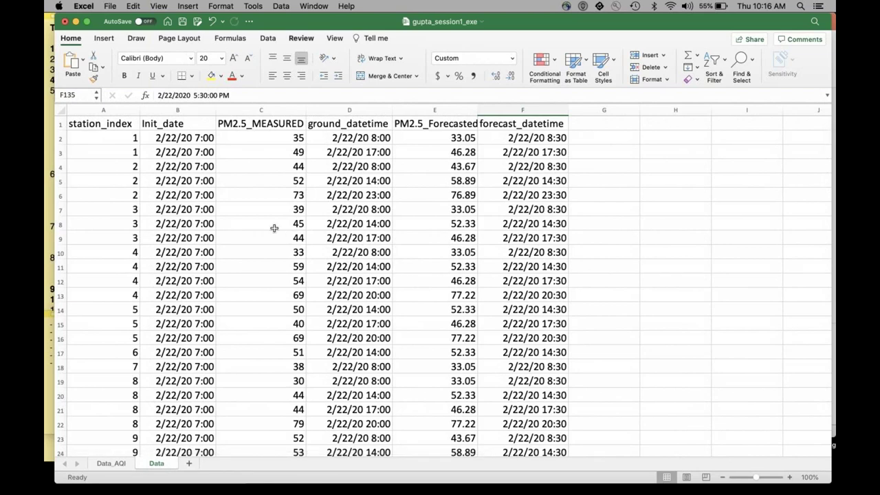
pyautogui.scroll(-8, 291, 354)
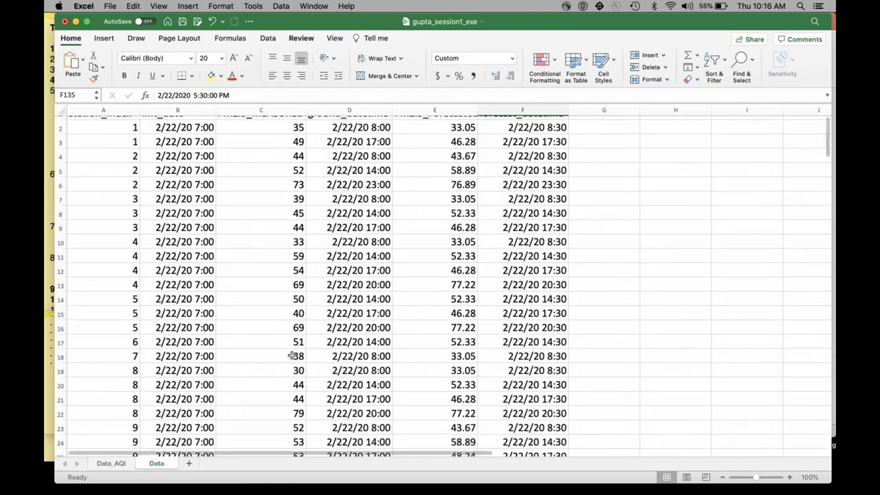
pyautogui.scroll(-20, 291, 354)
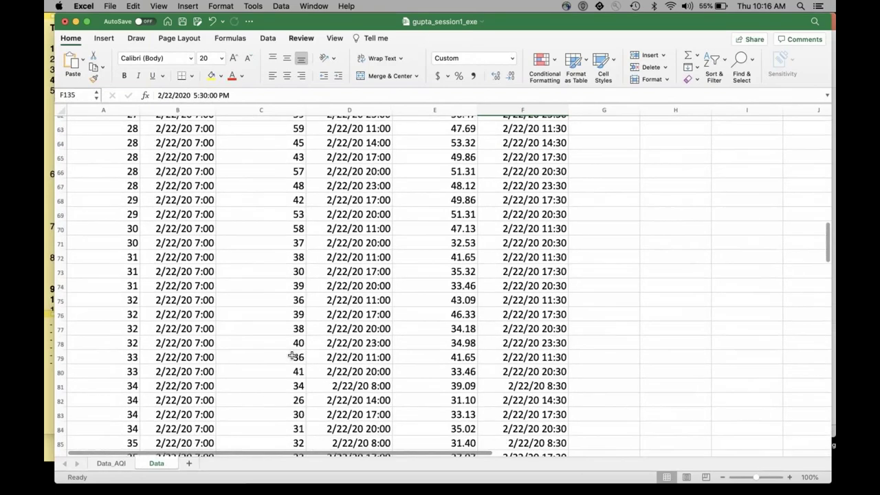
pyautogui.scroll(-12, 292, 354)
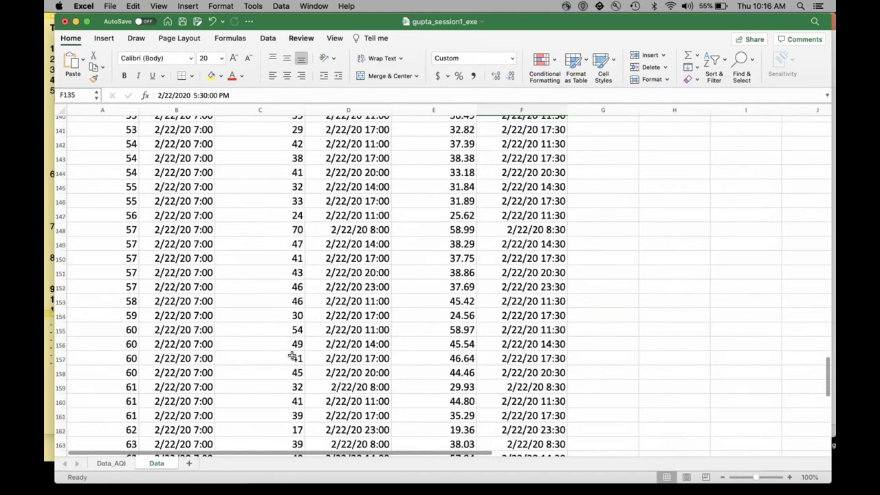
pyautogui.scroll(17, 295, 356)
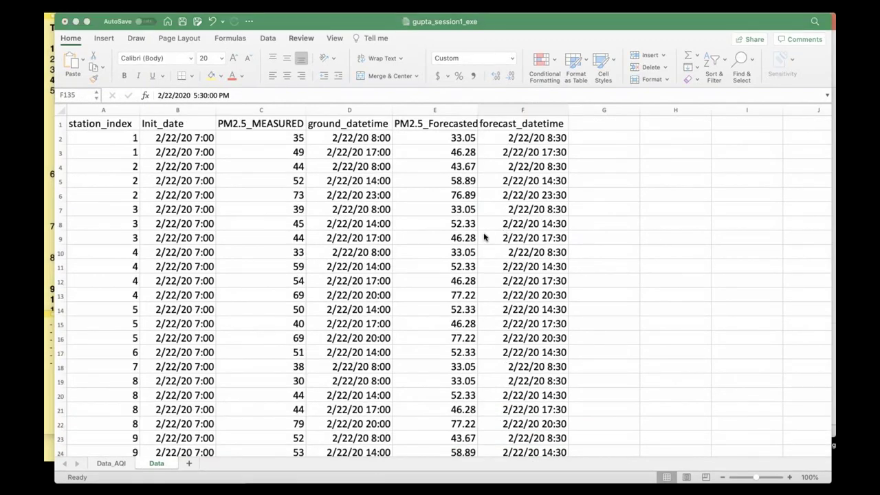
pyautogui.scroll(-1, 173, 225)
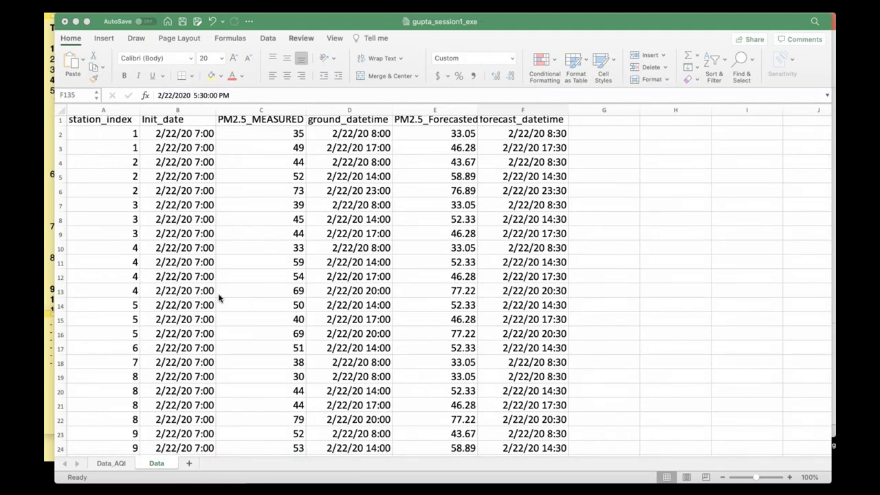
pyautogui.scroll(1, 221, 296)
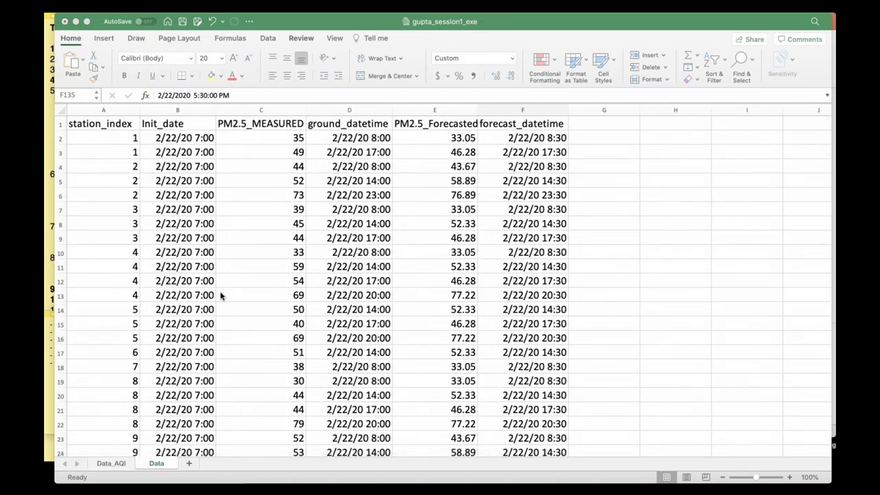
# Step: Examine the station_index column along the Data sheet to see how rows are grouped by station
pyautogui.click(125, 111)
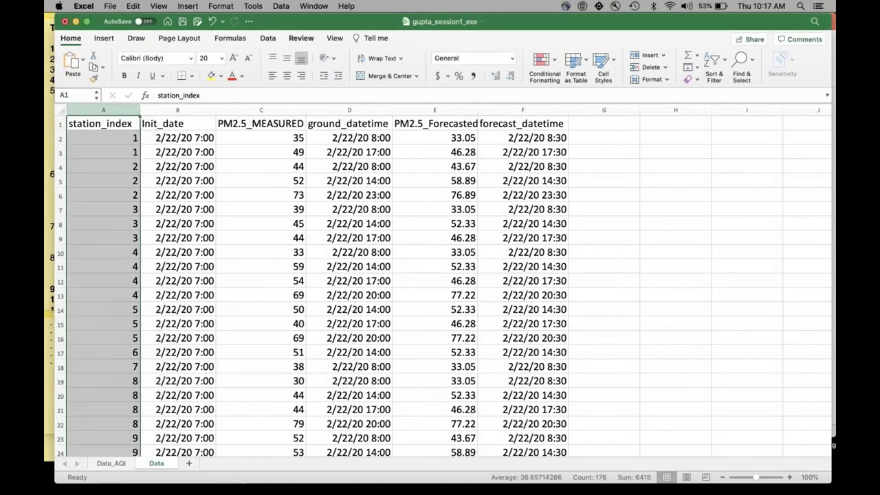
pyautogui.click(130, 321)
pyautogui.scroll(-4, 130, 321)
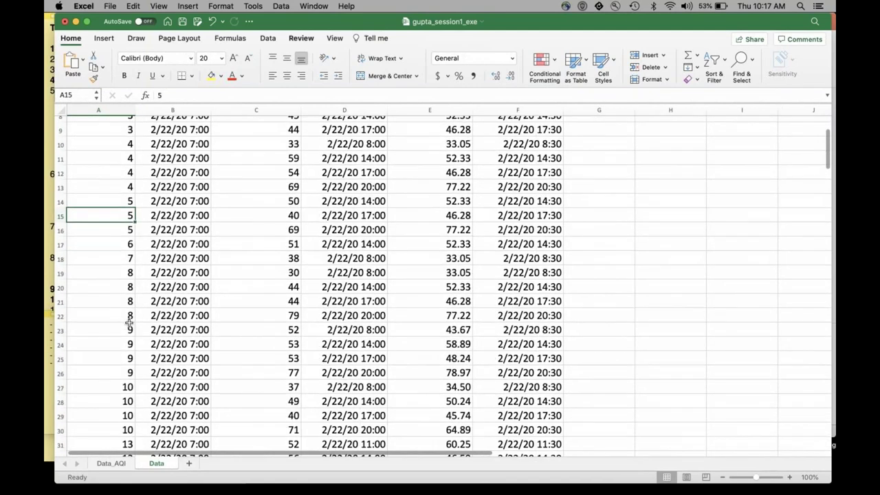
pyautogui.scroll(-3, 128, 321)
pyautogui.click(129, 320)
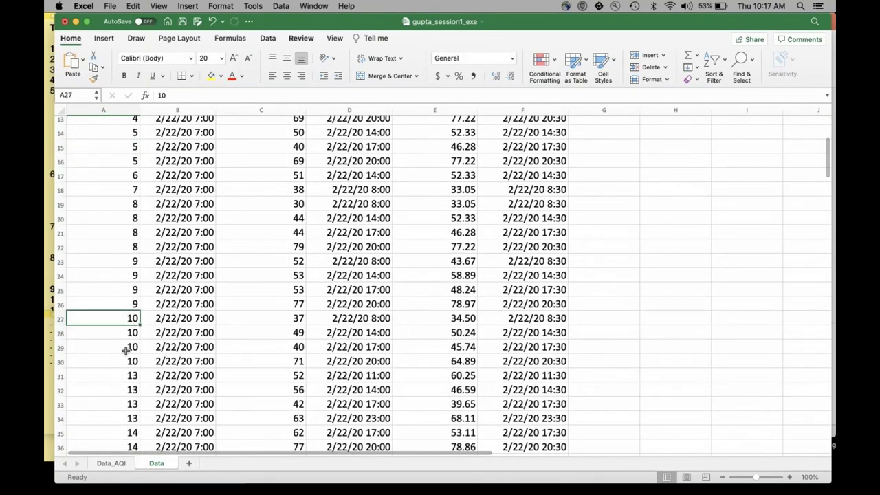
pyautogui.scroll(-15, 126, 350)
pyautogui.scroll(-20, 126, 352)
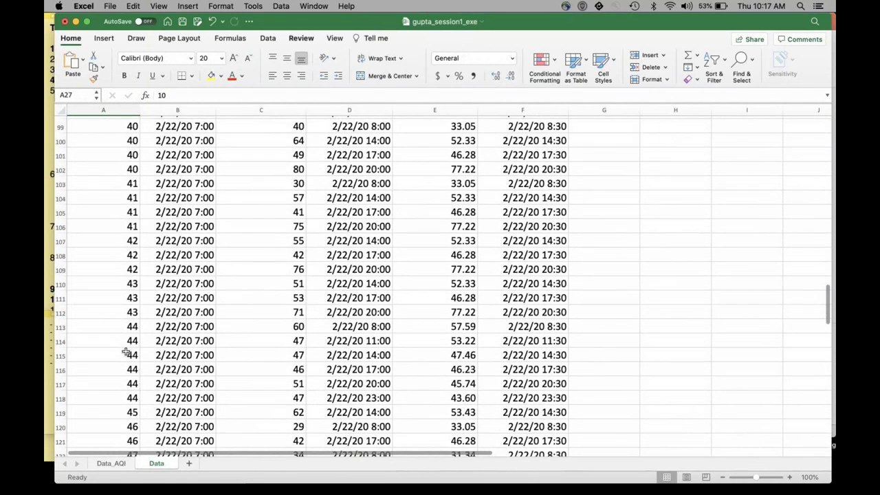
pyautogui.click(134, 282)
pyautogui.moveTo(132, 254); pyautogui.dragTo(127, 291)
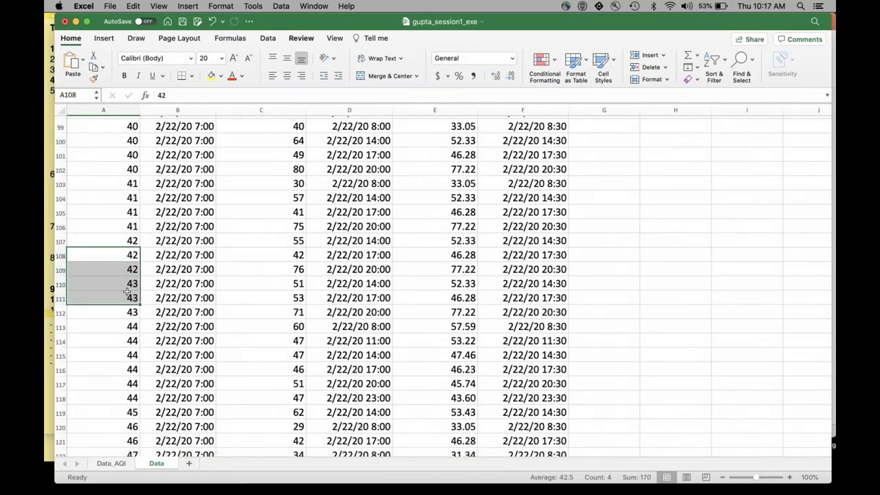
pyautogui.scroll(20, 127, 291)
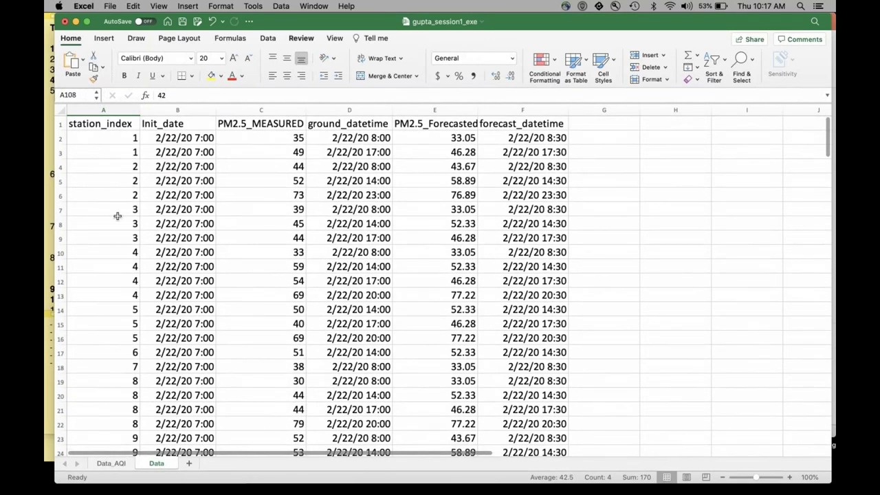
# Step: Examine the Init_date column, then the PM2.5_MEASURED values with their ground_datetime times
pyautogui.click(177, 110)
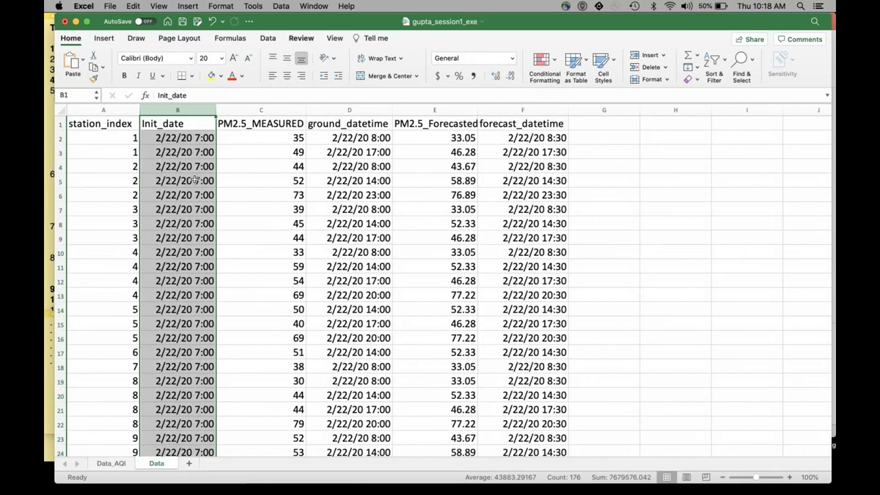
pyautogui.click(188, 225)
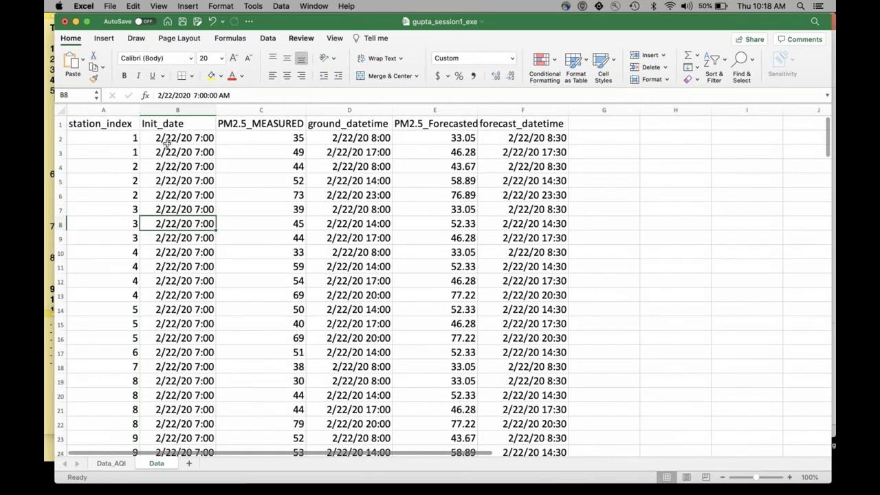
pyautogui.click(168, 139)
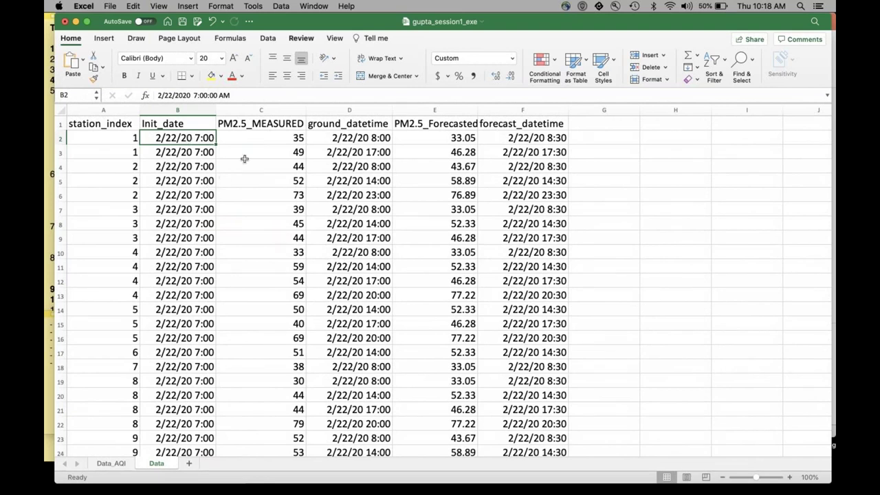
pyautogui.click(264, 112)
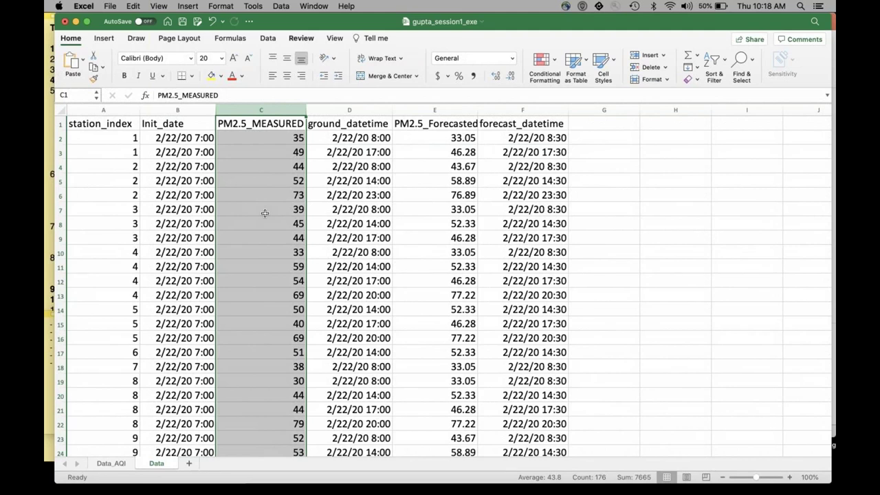
pyautogui.click(131, 226)
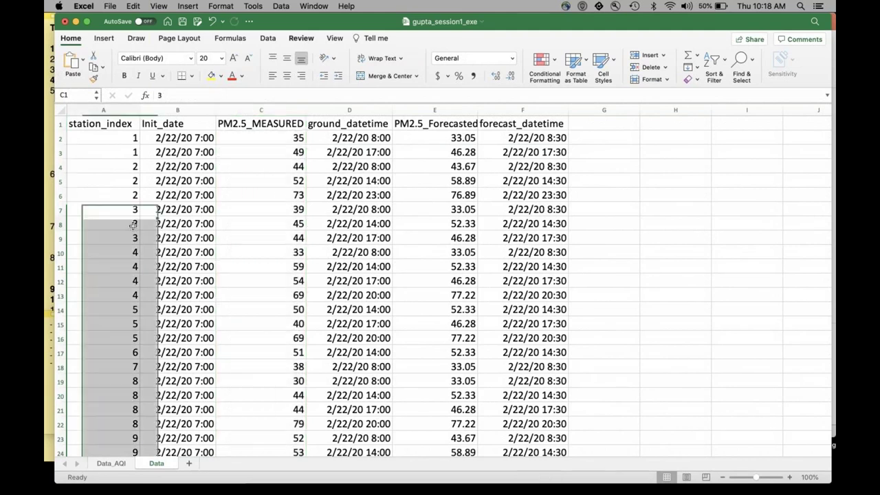
pyautogui.click(372, 110)
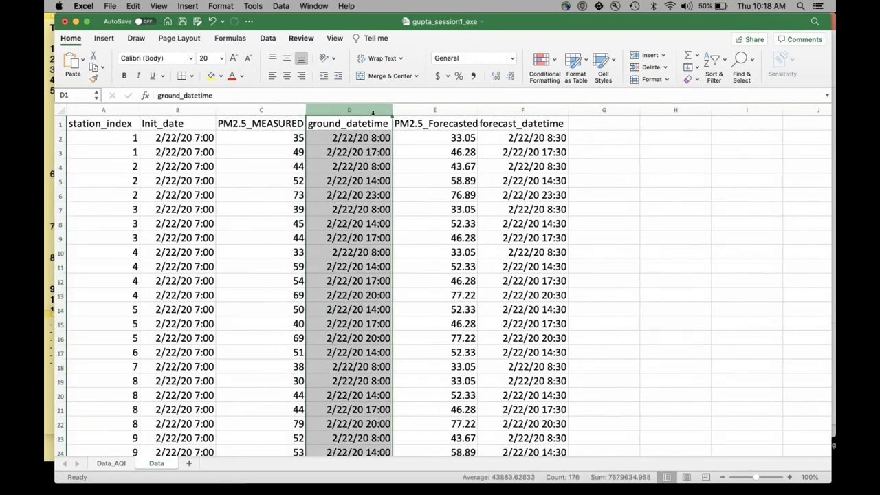
pyautogui.click(296, 138)
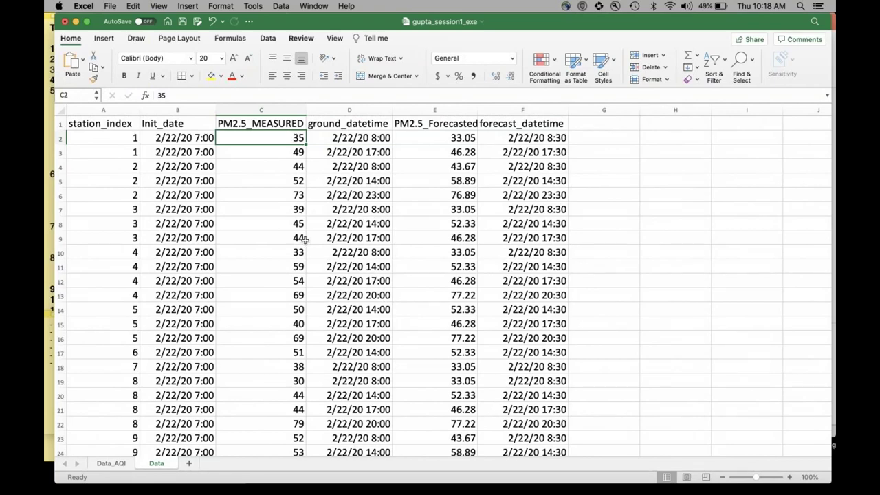
# Step: Inspect the PM2.5_Forecasted values and check their Init_date entries through the whole Data sheet
pyautogui.click(449, 111)
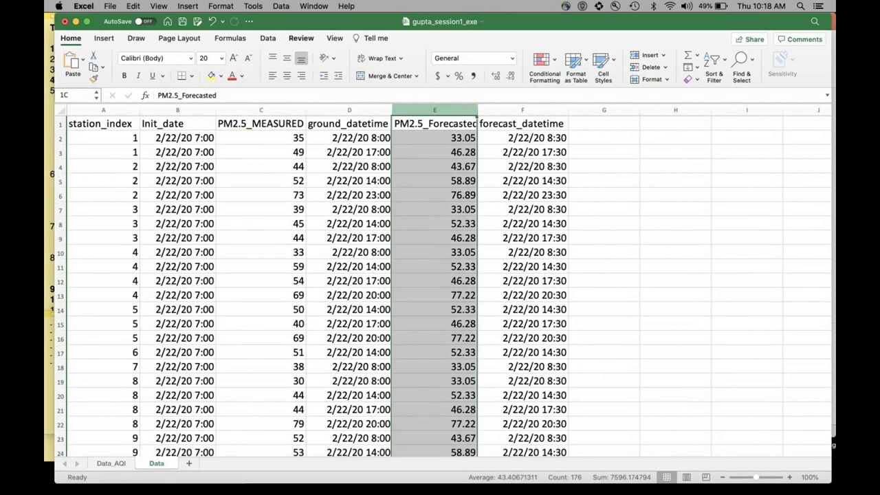
pyautogui.click(446, 152)
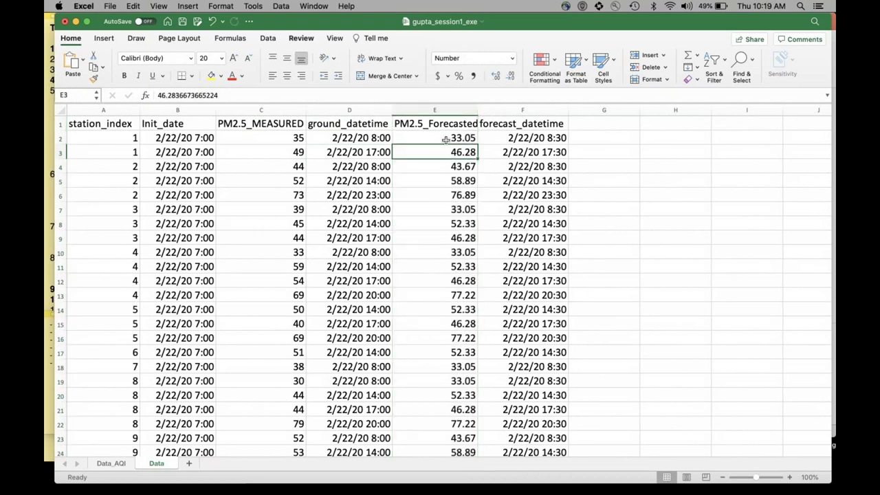
pyautogui.click(445, 139)
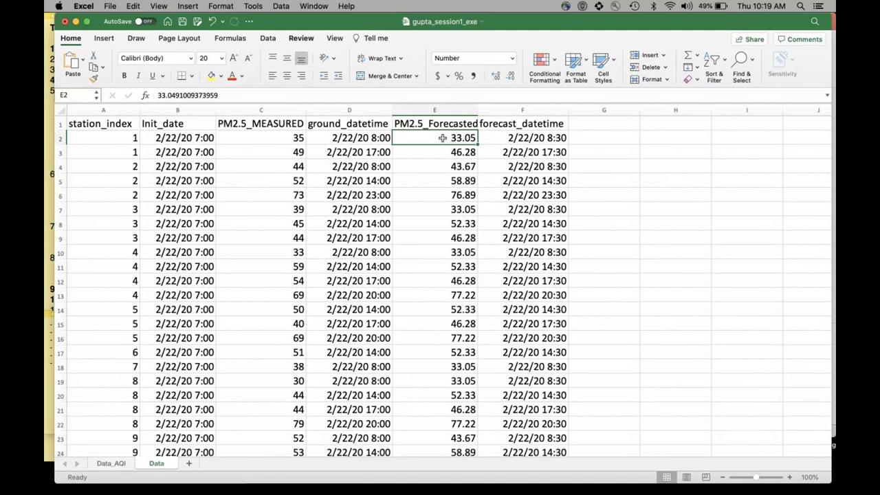
pyautogui.click(187, 139)
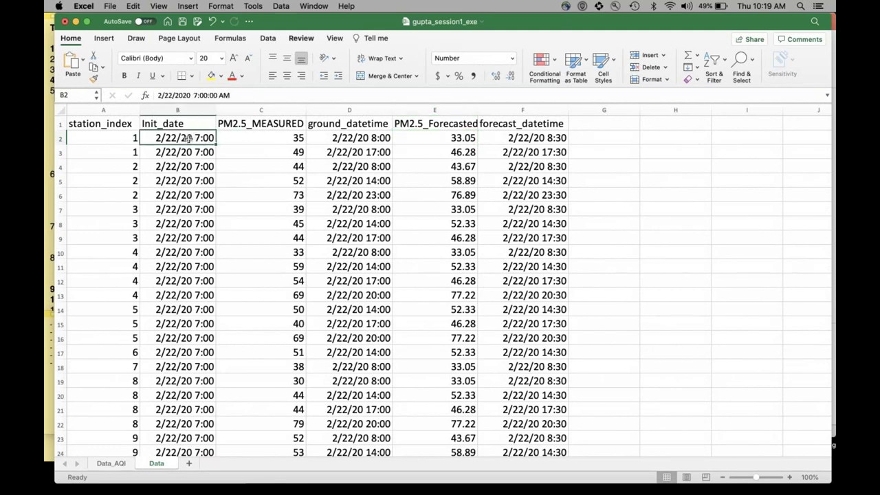
pyautogui.scroll(-1, 191, 180)
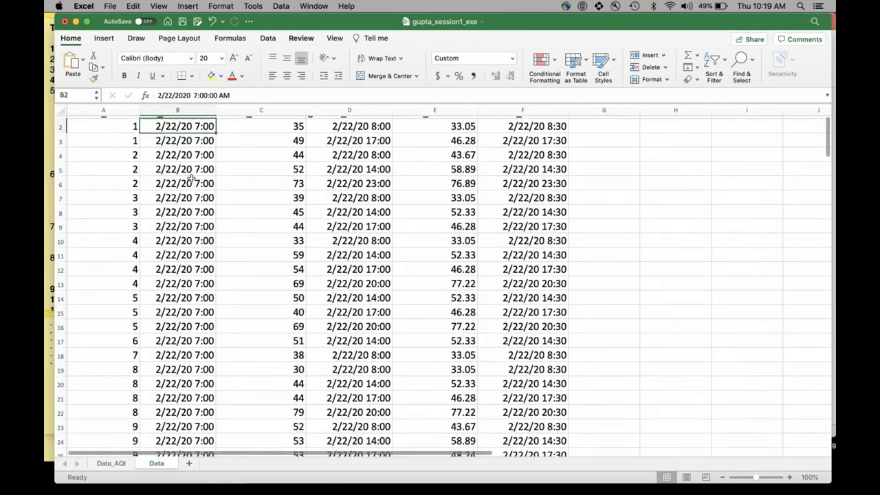
pyautogui.scroll(-20, 190, 180)
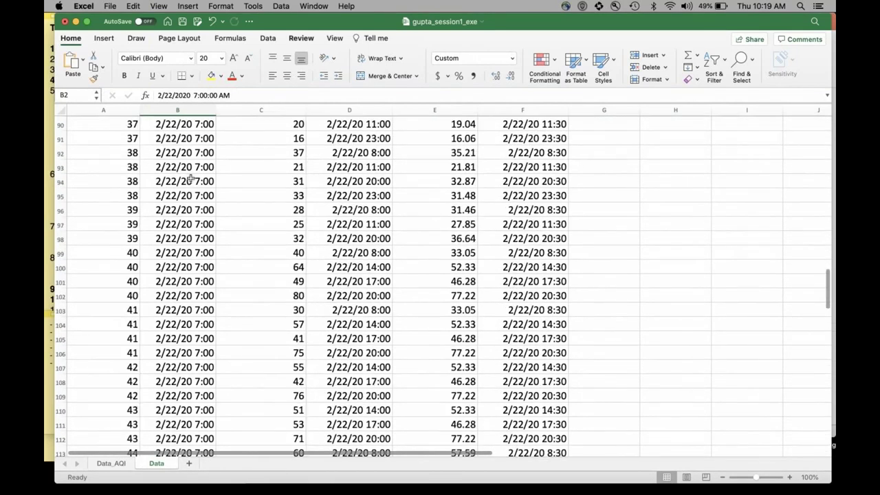
pyautogui.scroll(20, 190, 178)
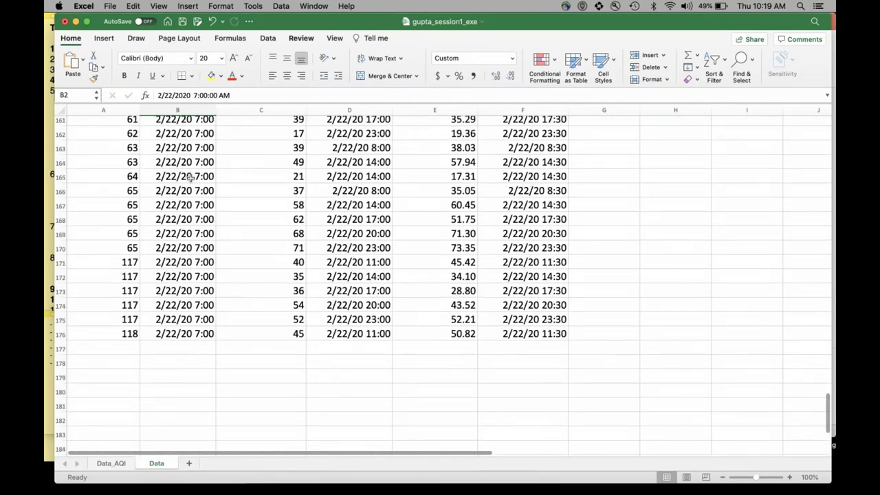
pyautogui.scroll(12, 190, 179)
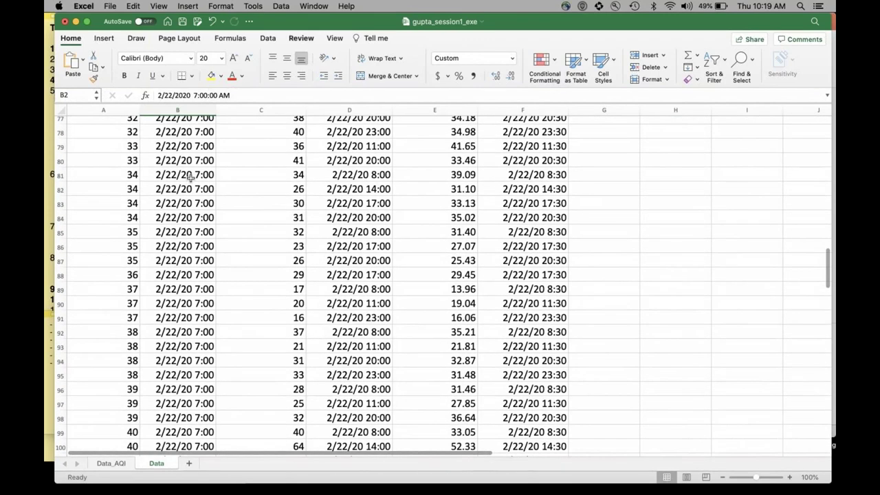
pyautogui.scroll(20, 191, 177)
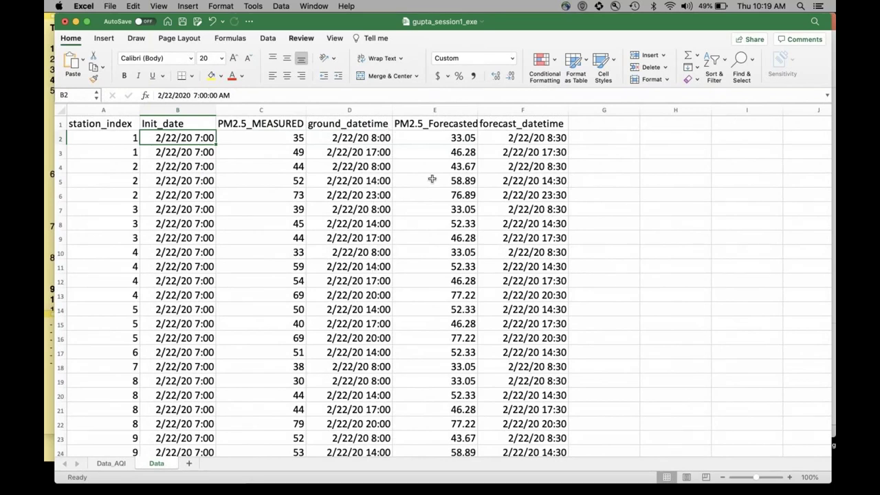
# Step: Examine the forecast_datetime column and compare the PM2.5_Forecasted values with PM2.5_MEASURED
pyautogui.click(518, 112)
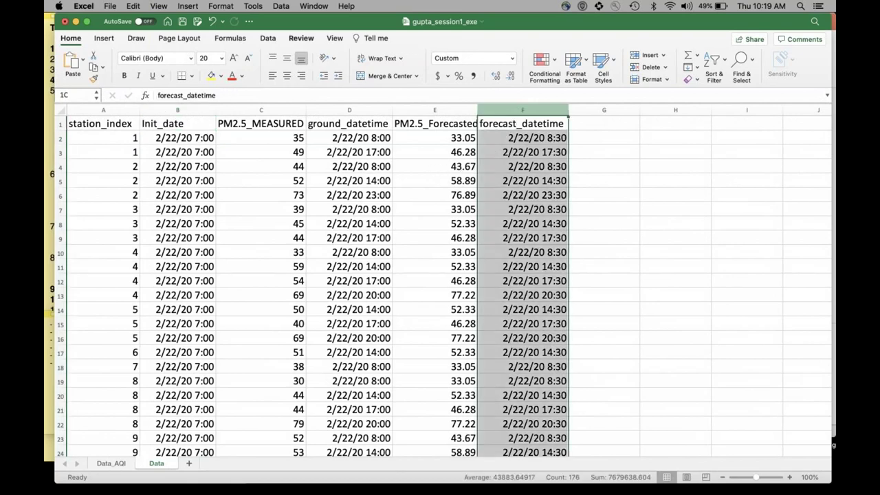
pyautogui.click(462, 141)
pyautogui.click(532, 154)
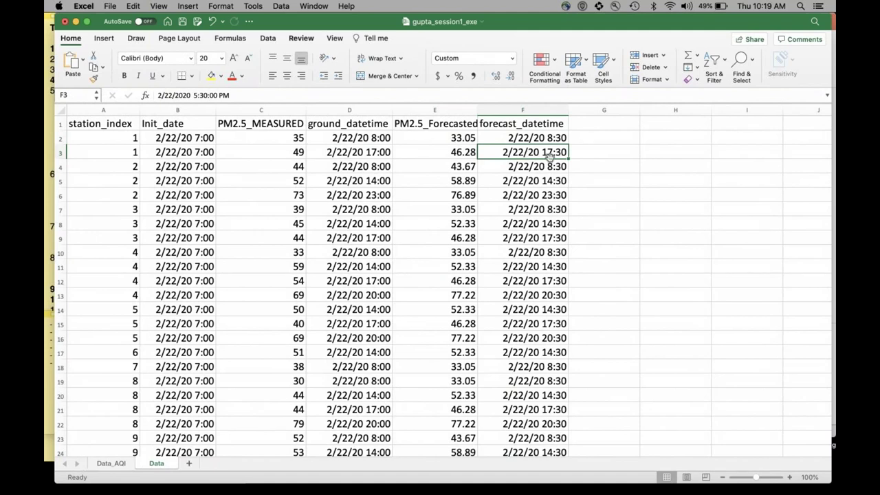
pyautogui.click(459, 155)
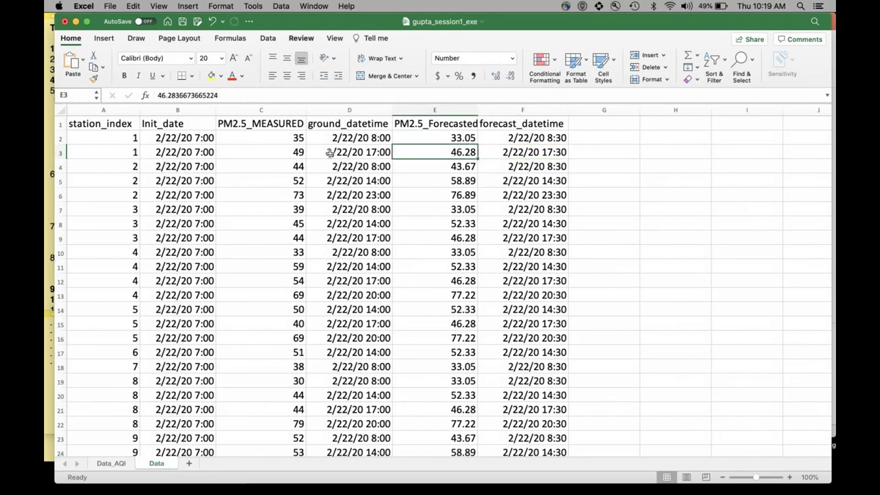
pyautogui.click(298, 152)
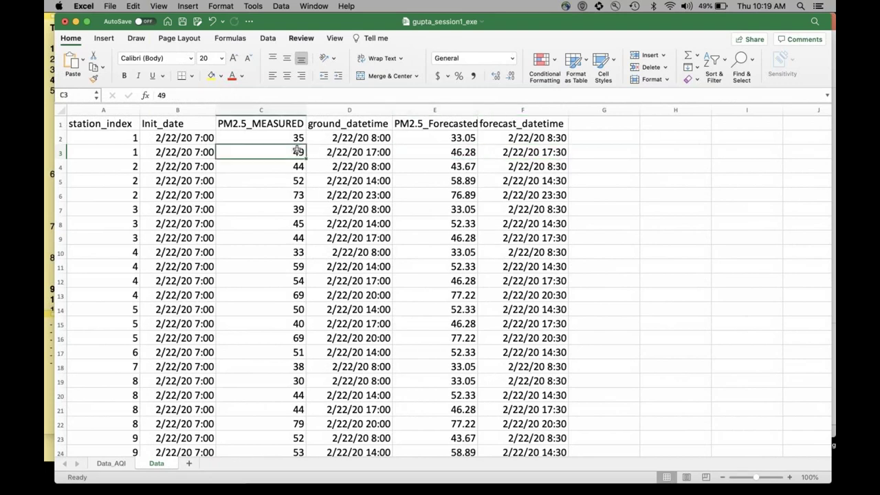
pyautogui.click(261, 110)
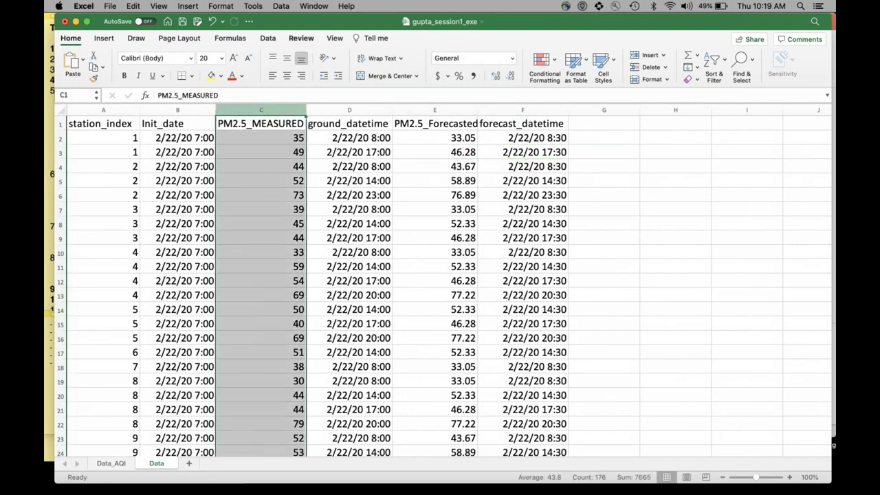
pyautogui.click(464, 108)
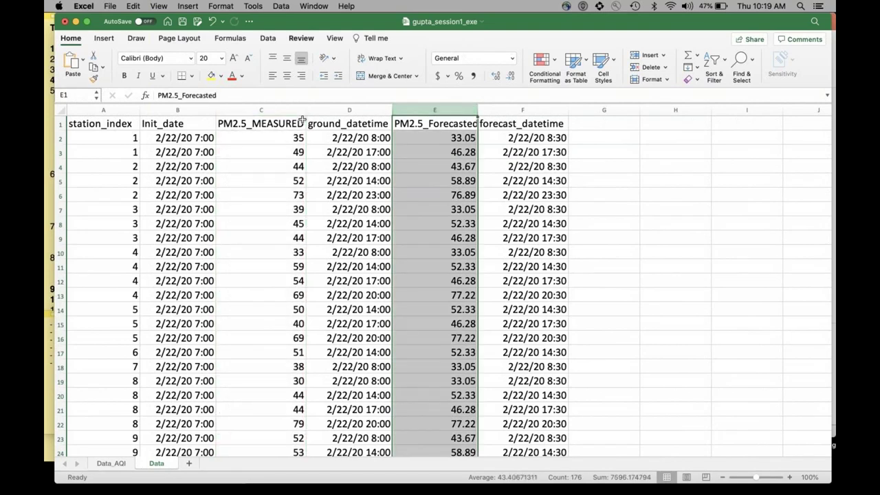
# Step: Compare the PM2.5_MEASURED column with the PM2.5_Forecasted column on the Data sheet
pyautogui.click(261, 110)
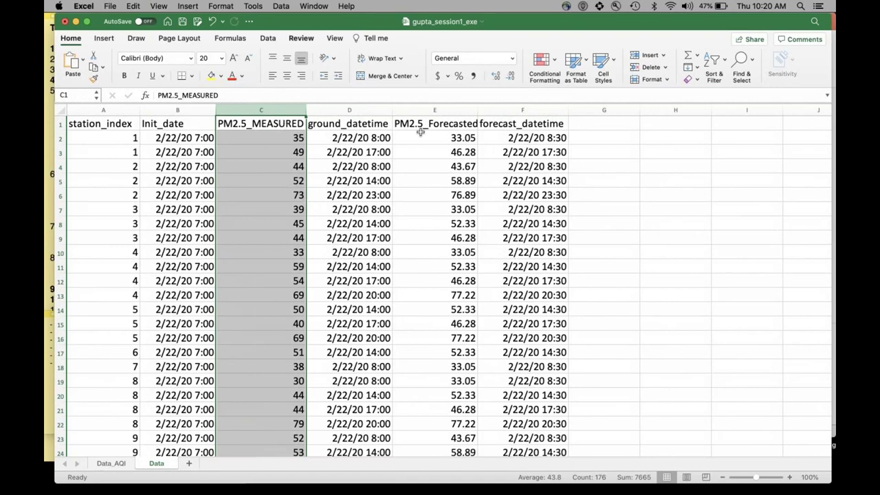
pyautogui.click(426, 110)
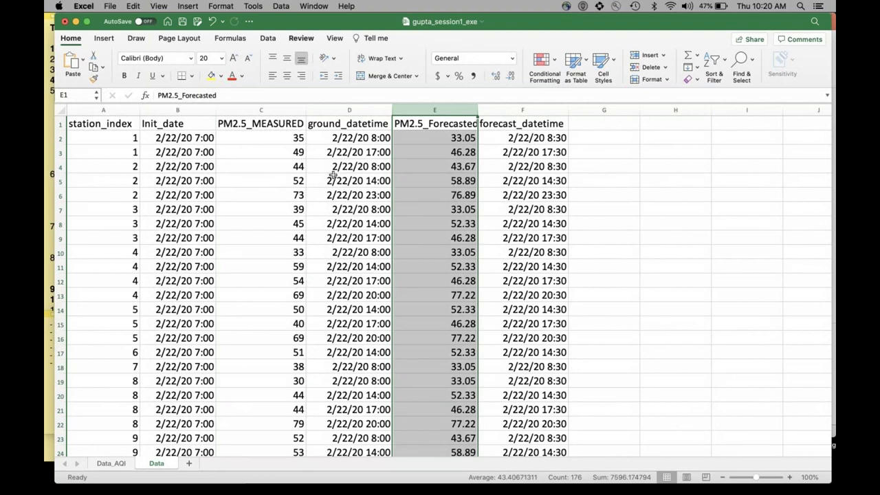
pyautogui.click(269, 187)
pyautogui.scroll(-1, 283, 279)
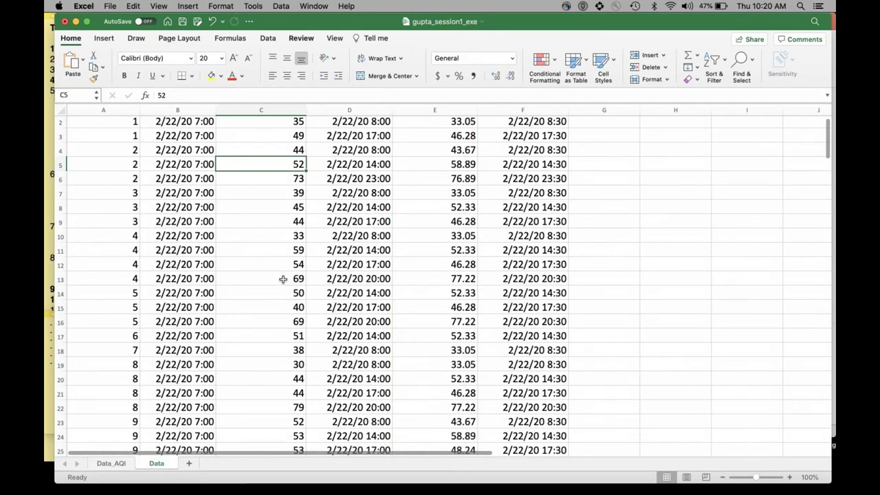
pyautogui.scroll(1, 282, 279)
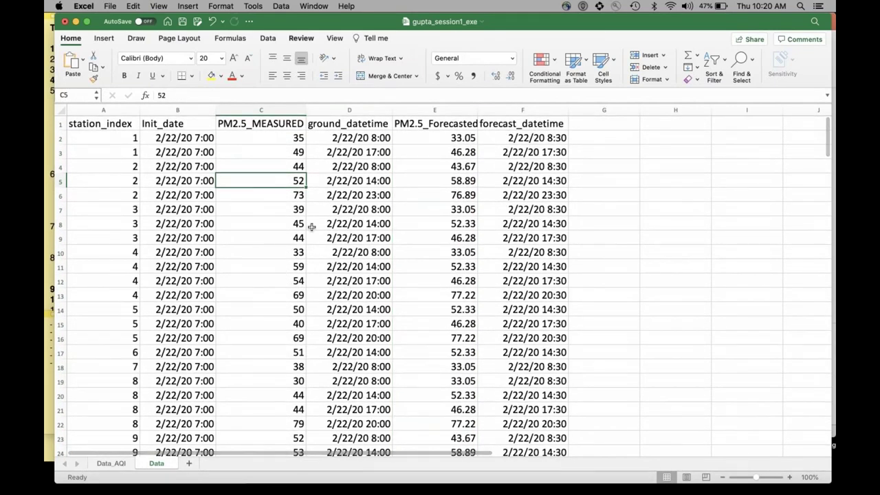
pyautogui.click(435, 109)
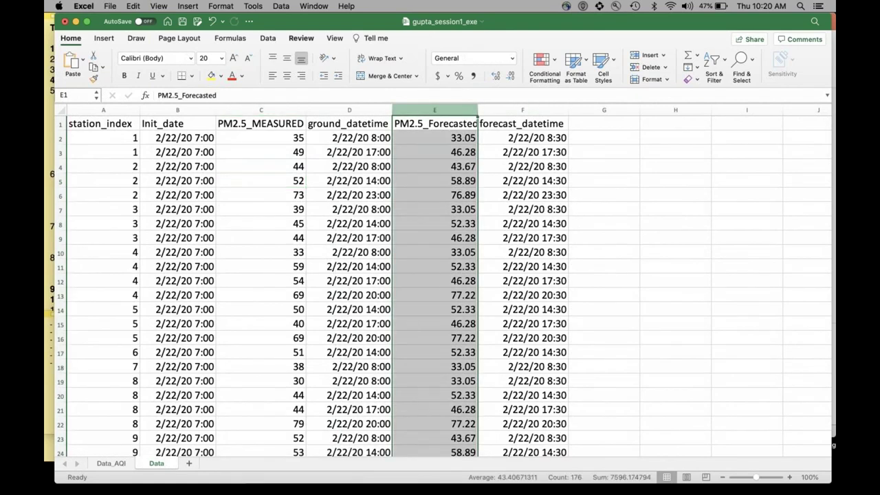
# Step: Examine the station_index entries for station 3 in rows 7 to 9
pyautogui.click(214, 236)
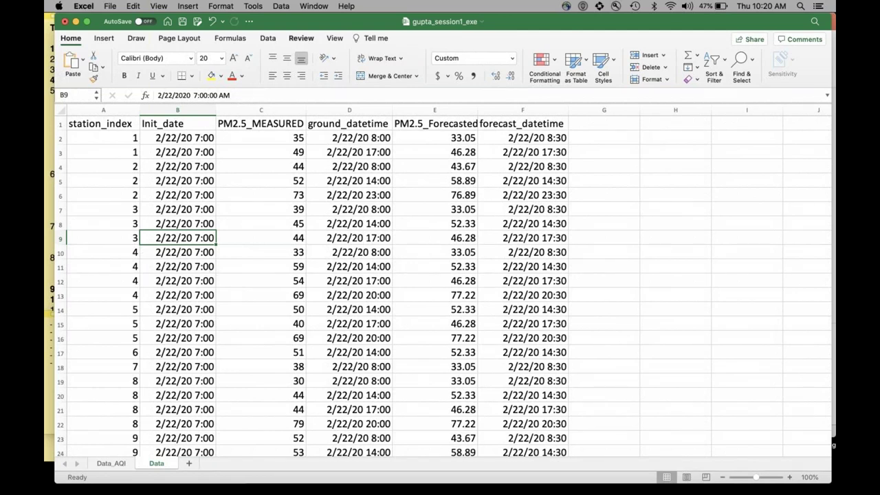
pyautogui.click(135, 237)
pyautogui.click(132, 223)
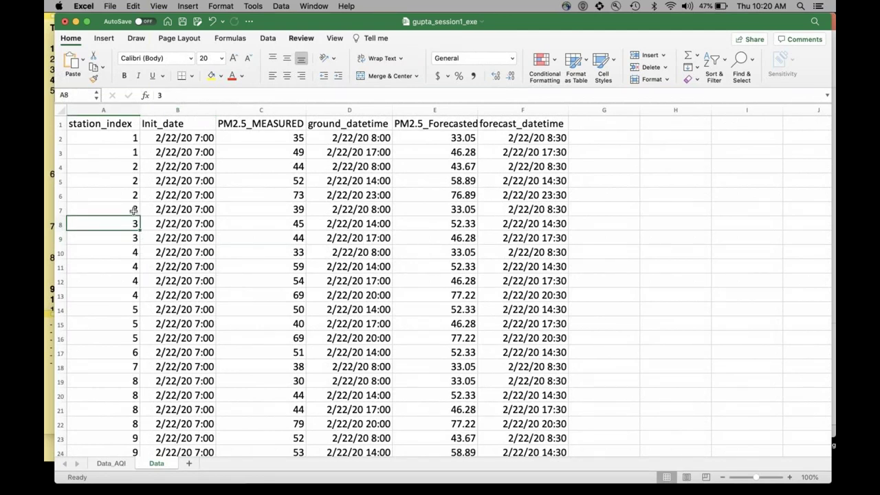
pyautogui.click(133, 210)
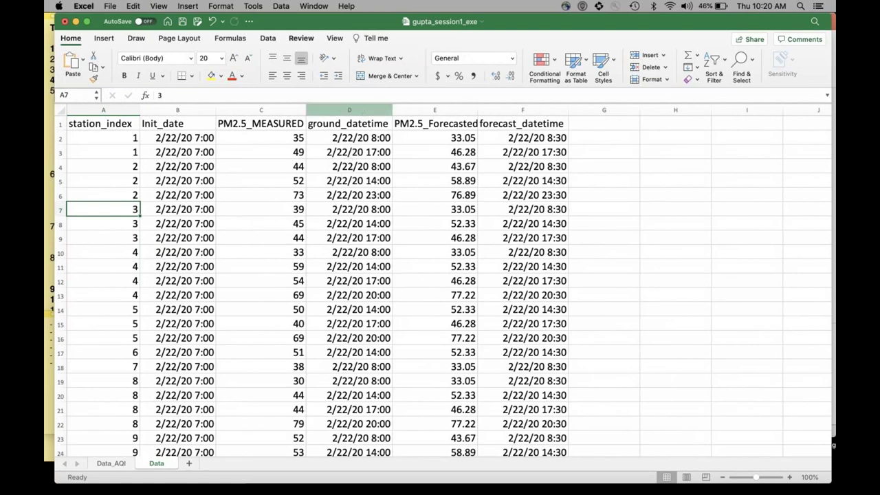
# Step: Inspect the ground_datetime column and its first entries, followed by the forecast_datetime column
pyautogui.click(350, 110)
pyautogui.click(362, 152)
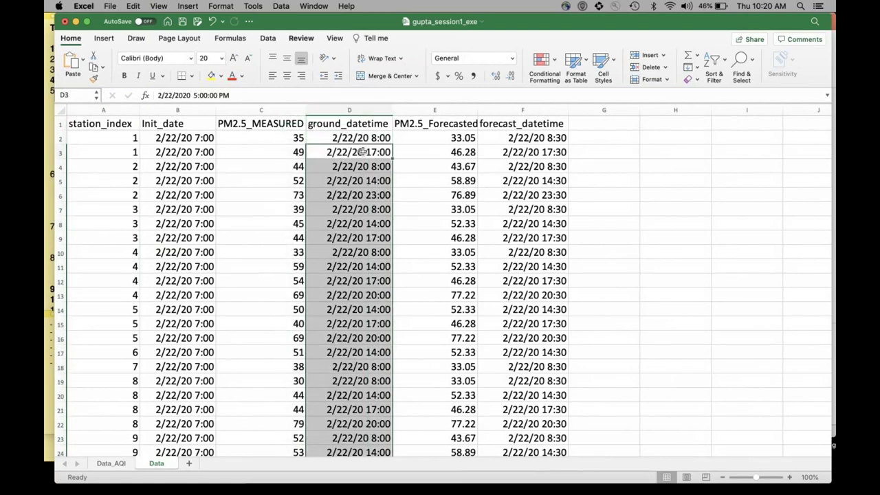
pyautogui.click(362, 152)
pyautogui.click(364, 138)
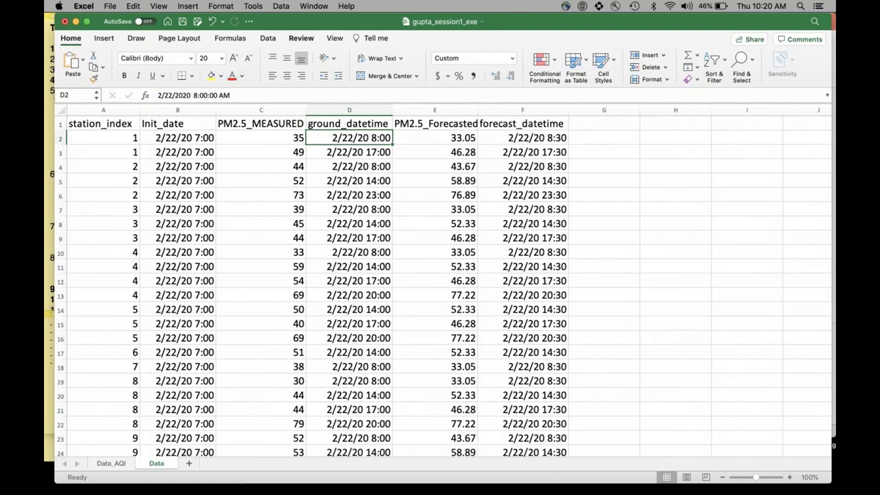
pyautogui.click(522, 110)
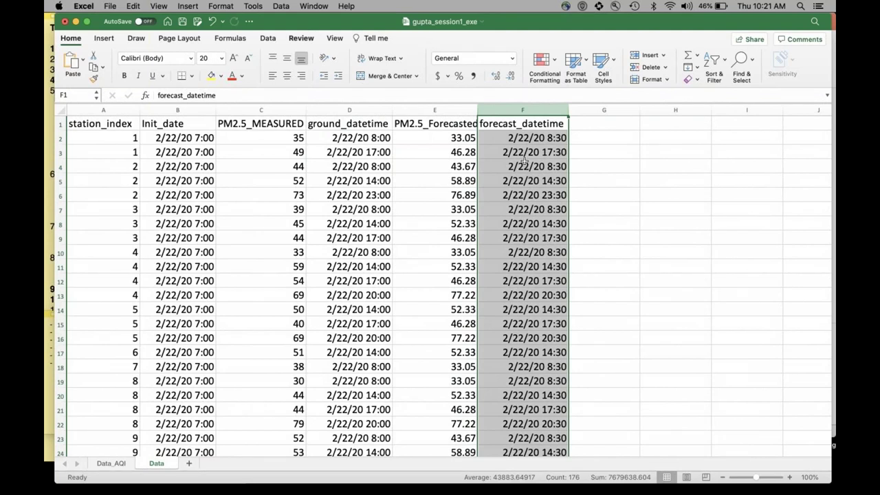
pyautogui.click(524, 162)
# Step: Go through the ground_datetime values one by one from row 2 to row 11
pyautogui.click(376, 139)
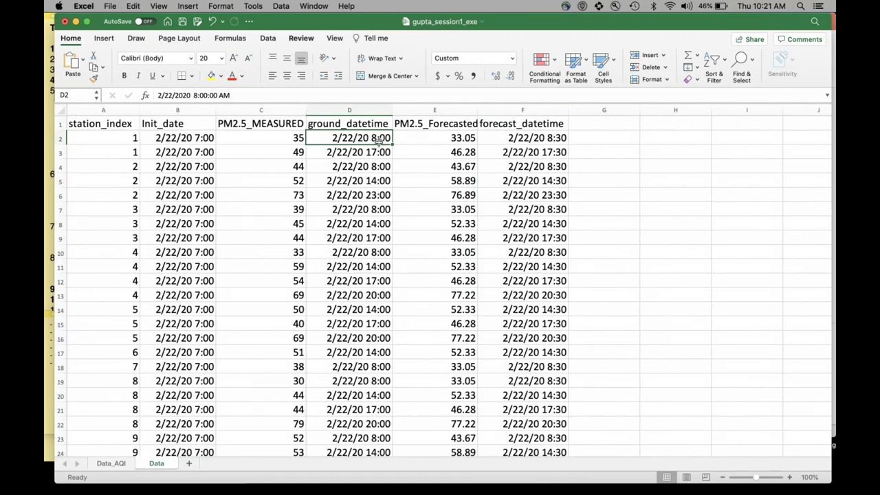
pyautogui.press('Down')
pyautogui.press('Down')
pyautogui.press('Down')
pyautogui.press('Up')
pyautogui.press('Up')
pyautogui.press('Up')
pyautogui.press('Down')
pyautogui.press('Down')
pyautogui.press('Down')
pyautogui.press('Down')
pyautogui.press('Down')
pyautogui.press('Down')
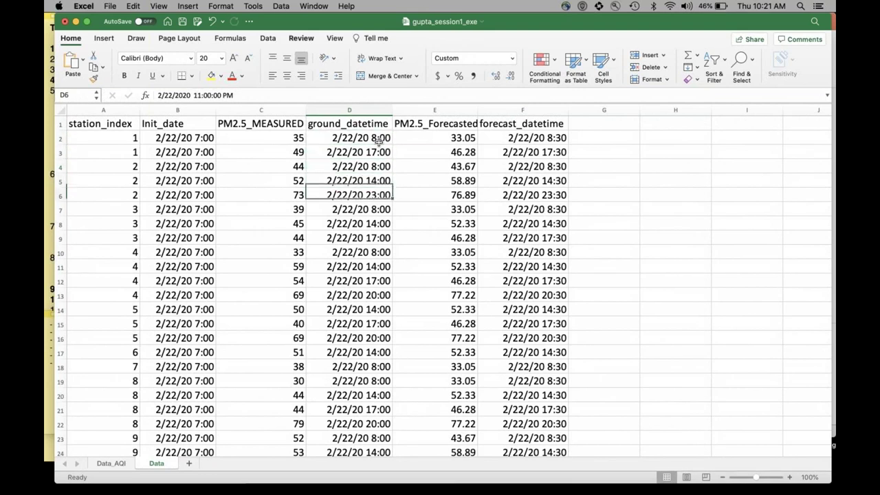
pyautogui.press('Down')
pyautogui.press('Down')
pyautogui.press('Down')
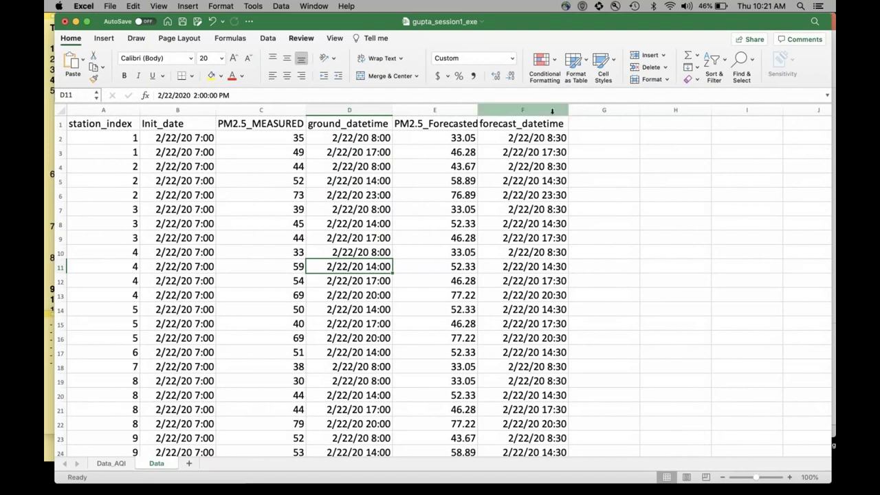
# Step: Go through the forecast_datetime values one by one from row 2 to row 6
pyautogui.click(557, 140)
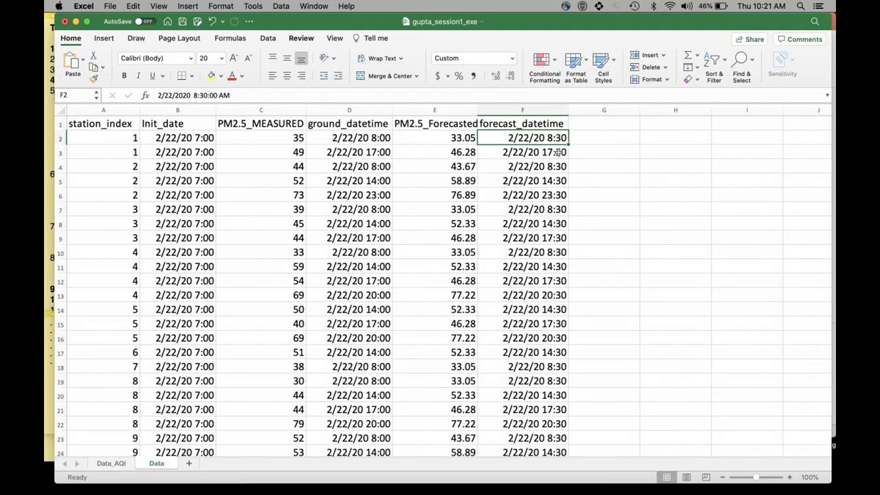
pyautogui.click(559, 152)
pyautogui.press('Down')
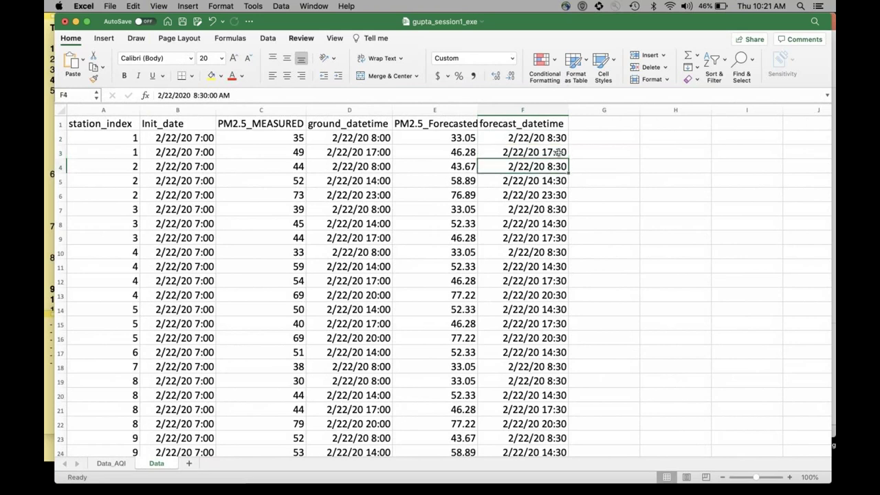
pyautogui.press('Down')
pyautogui.press('Down')
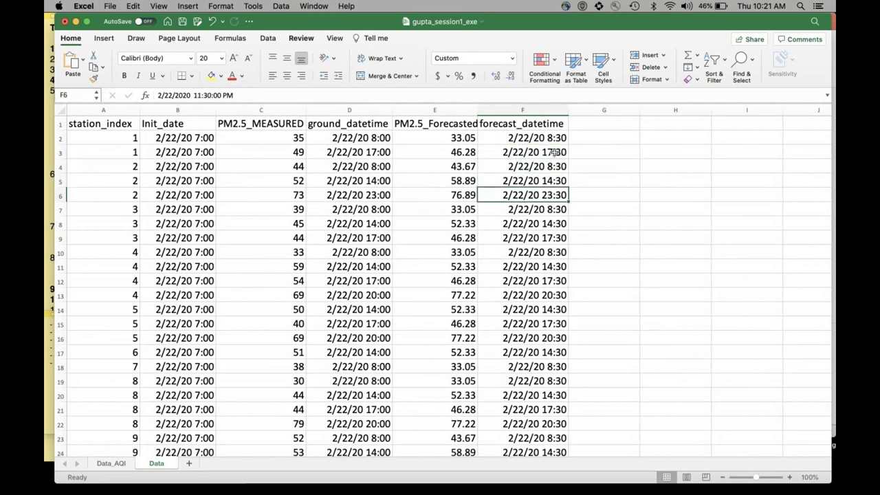
# Step: Compare the ground_datetime and forecast_datetime values in row 6
pyautogui.click(368, 197)
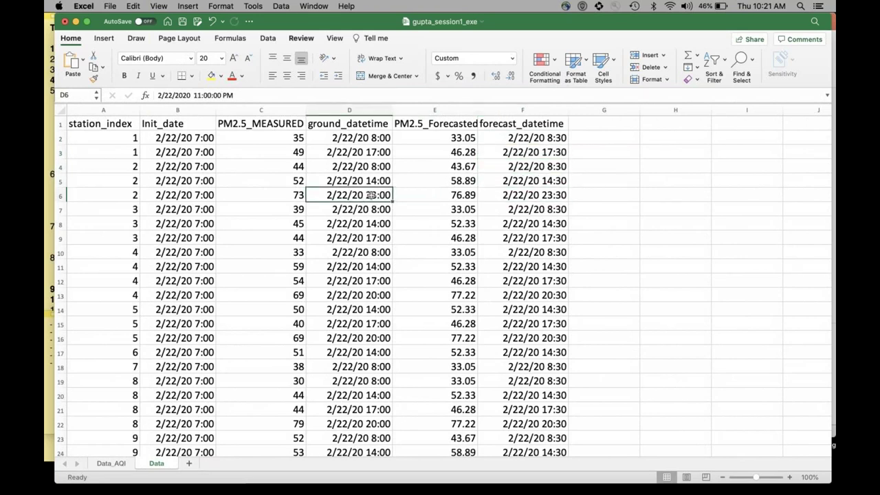
pyautogui.click(550, 197)
pyautogui.click(383, 197)
pyautogui.click(555, 195)
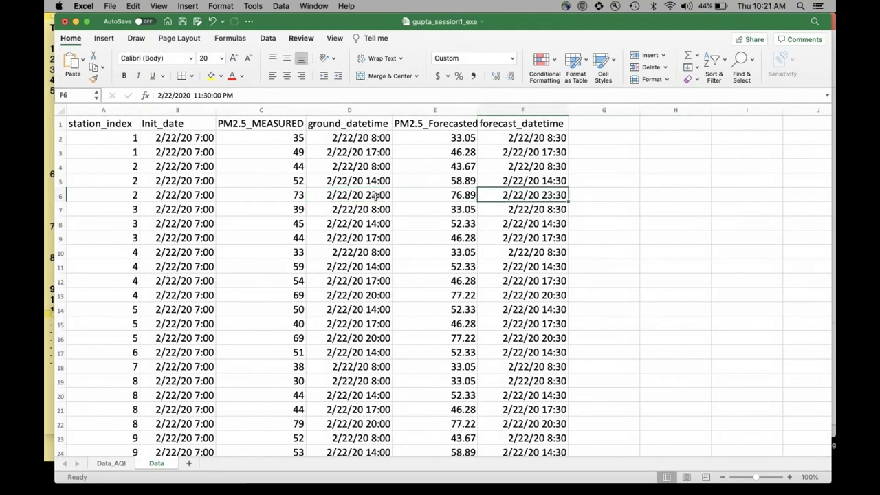
pyautogui.click(374, 196)
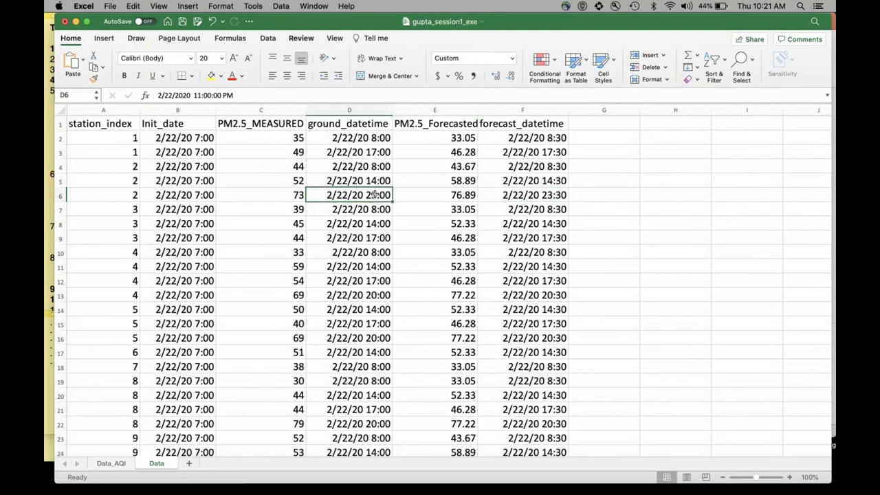
# Step: Compare the ground_datetime and forecast_datetime values in row 12, check forecast_datetime in row 13, and skim the following rows
pyautogui.click(368, 277)
pyautogui.press('Right')
pyautogui.press('Right')
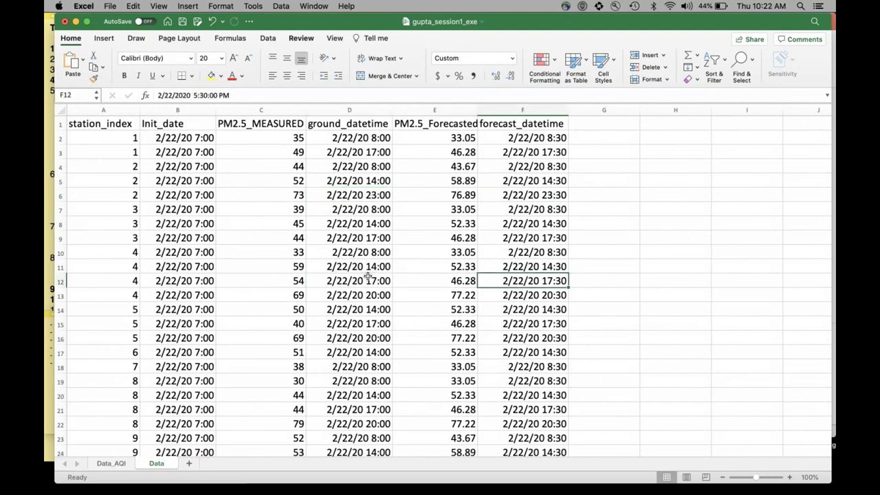
pyautogui.press('Left')
pyautogui.press('Left')
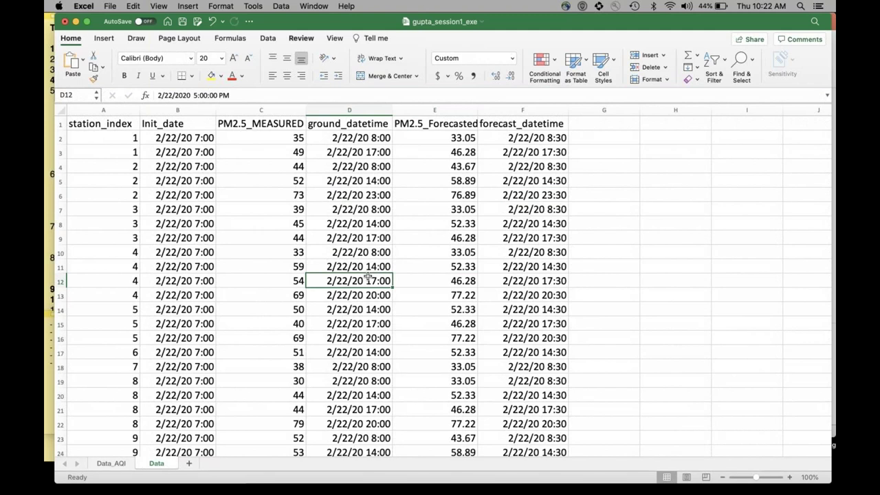
pyautogui.press('Right')
pyautogui.press('Right')
pyautogui.press('Down')
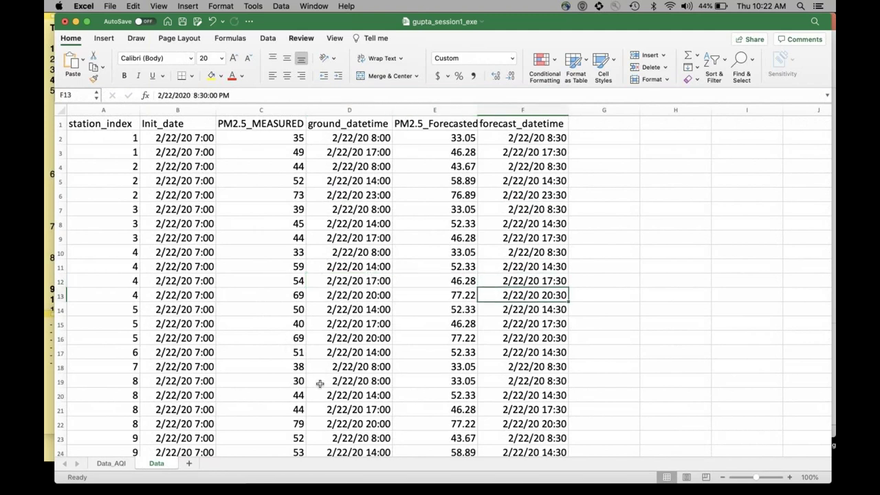
pyautogui.scroll(-1, 319, 384)
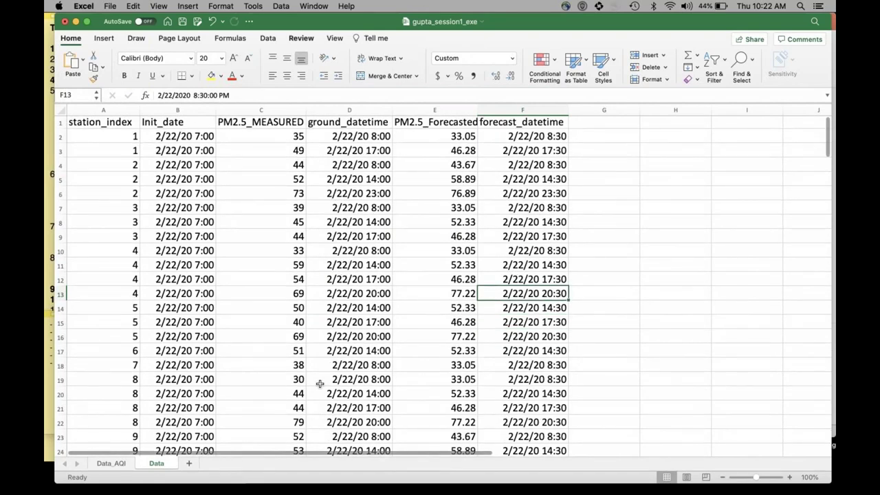
pyautogui.scroll(-5, 319, 384)
pyautogui.scroll(5, 319, 383)
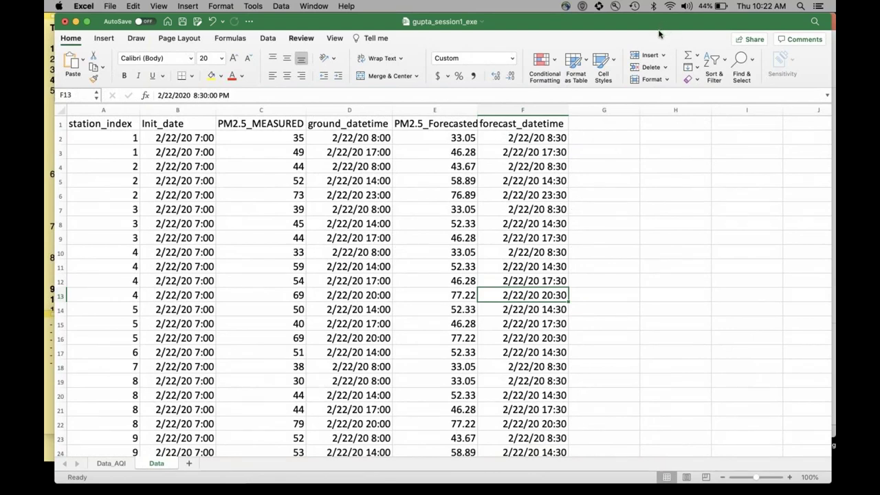
# Step: Enter the header f-o in G1 and the forecasted-minus-measured formula =E2-C2 in G2
pyautogui.click(613, 124)
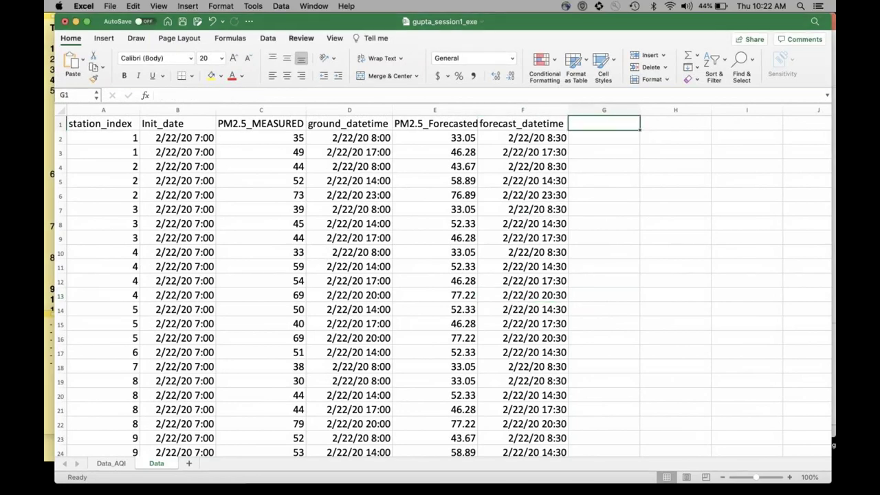
pyautogui.write('f-o')
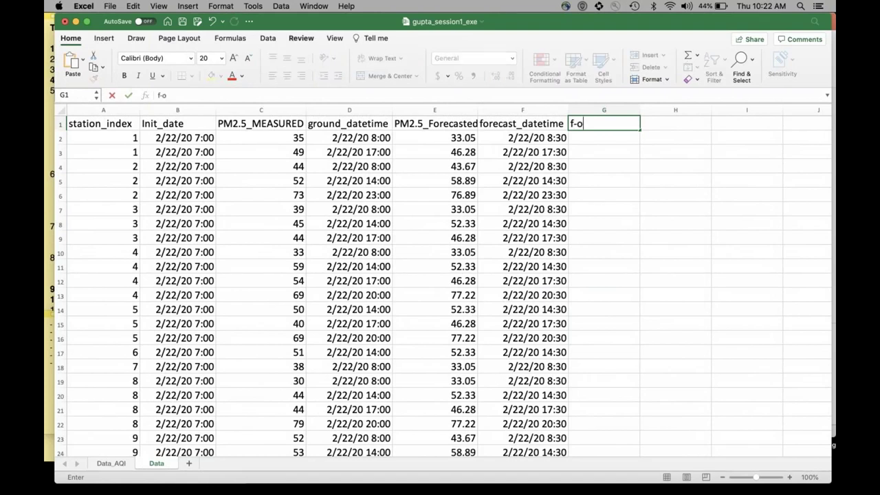
pyautogui.press('Return')
pyautogui.write('=')
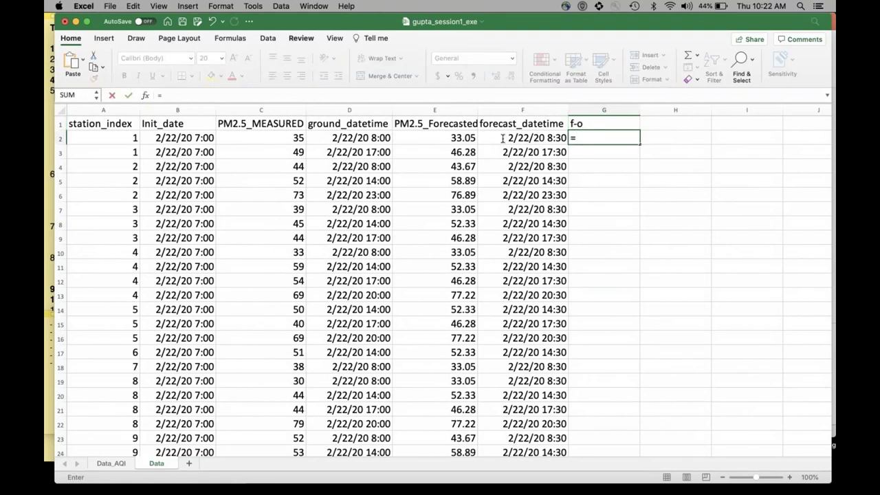
pyautogui.click(468, 135)
pyautogui.write('-')
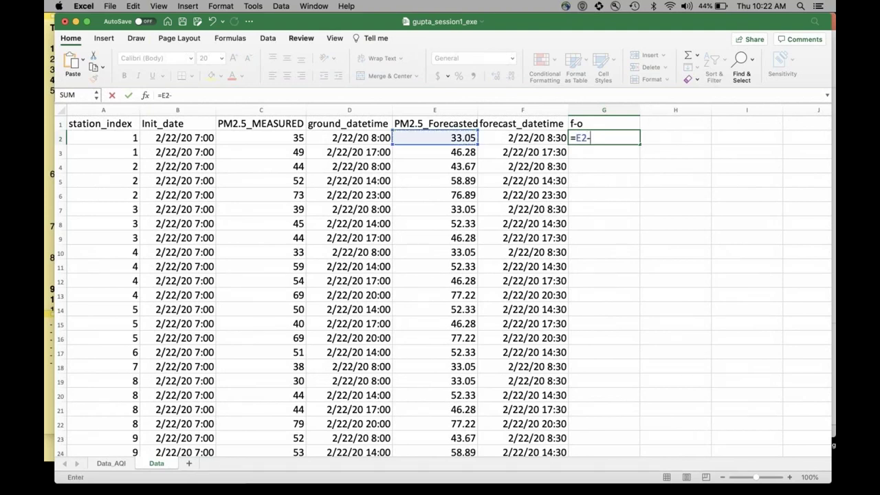
pyautogui.click(264, 138)
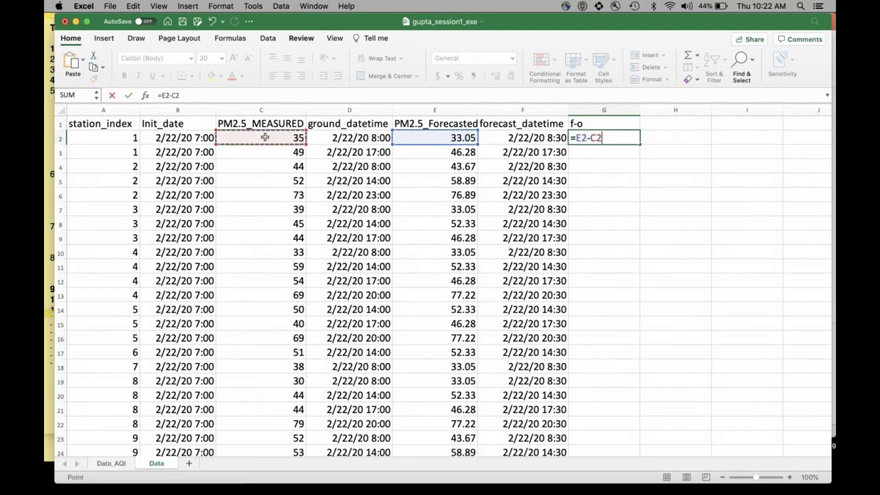
pyautogui.press('Return')
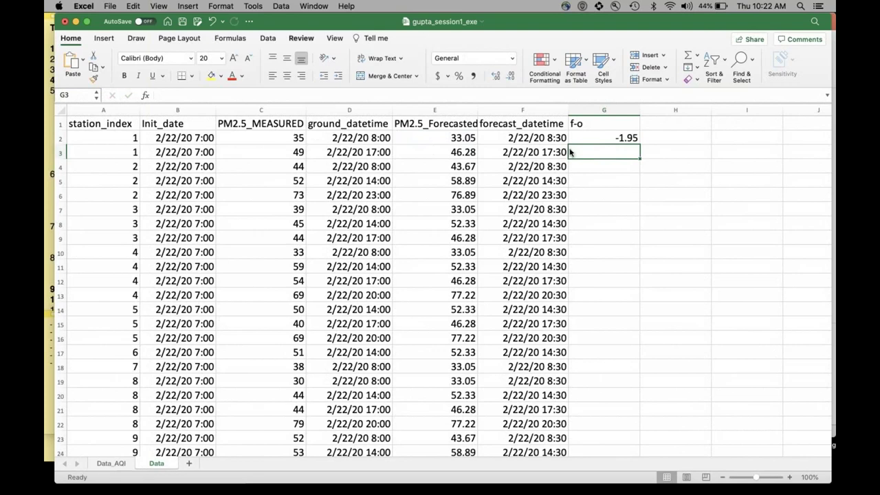
# Step: Fill the G2 difference formula down column G through the last data row, 176
pyautogui.click(621, 138)
pyautogui.moveTo(640, 144); pyautogui.dragTo(631, 459)
pyautogui.moveTo(605, 427); pyautogui.dragTo(628, 433)
pyautogui.click(691, 399)
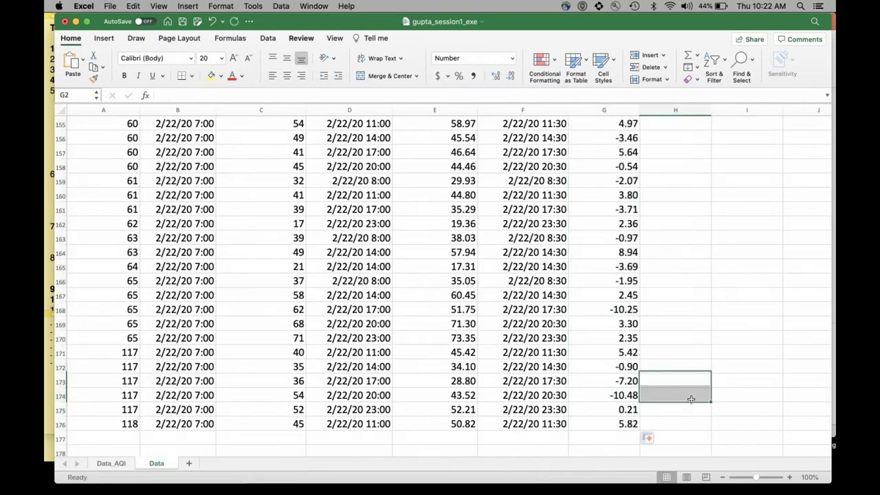
# Step: Enter the text header abs(f-o) in H1, beside the f-o header
pyautogui.scroll(20, 691, 400)
pyautogui.scroll(5, 691, 398)
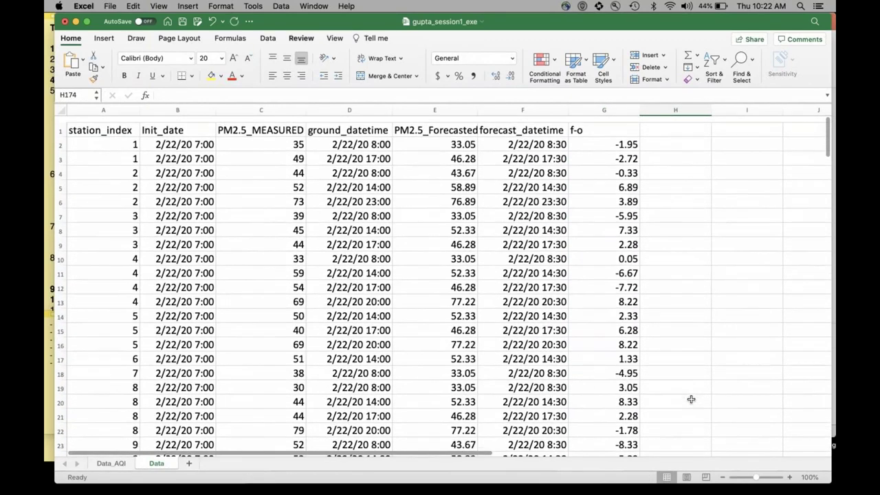
pyautogui.click(660, 122)
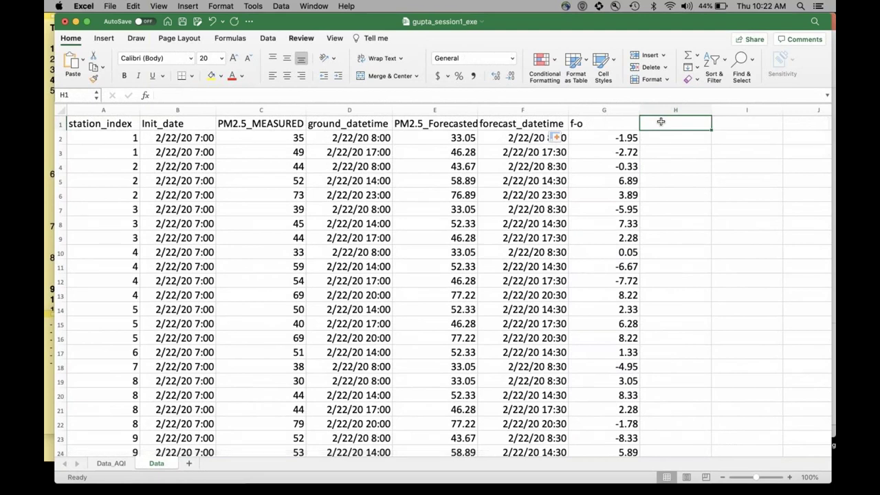
pyautogui.write('=')
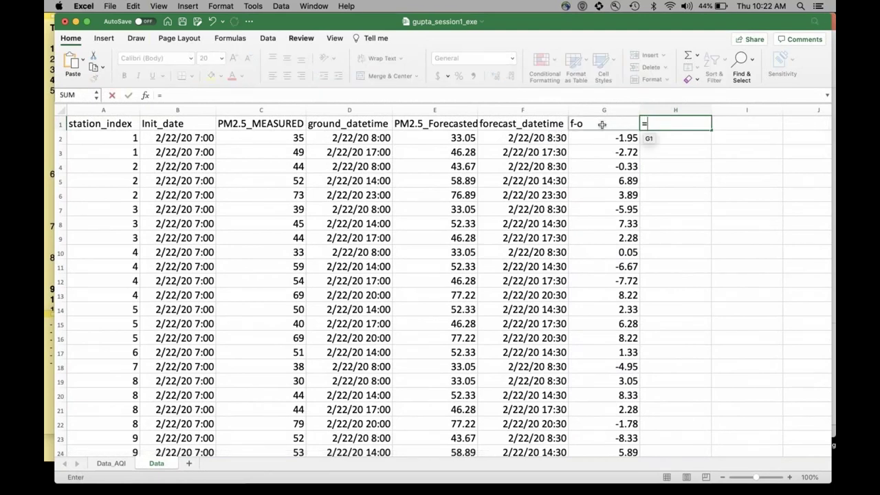
pyautogui.click(602, 124)
pyautogui.press('BackSpace')
pyautogui.press('BackSpace')
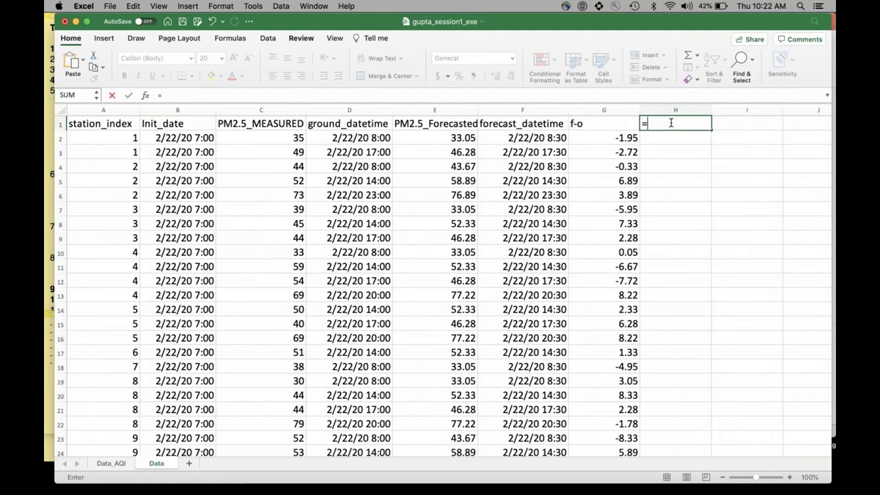
pyautogui.write('abs')
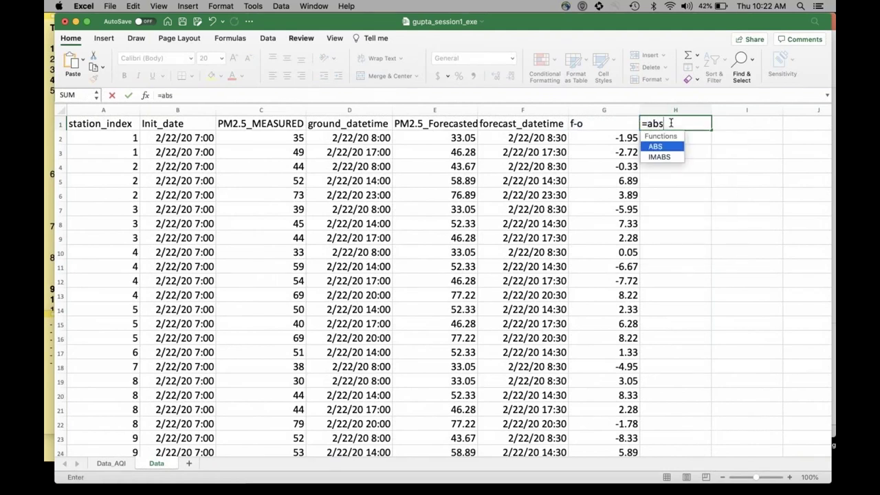
pyautogui.write('(')
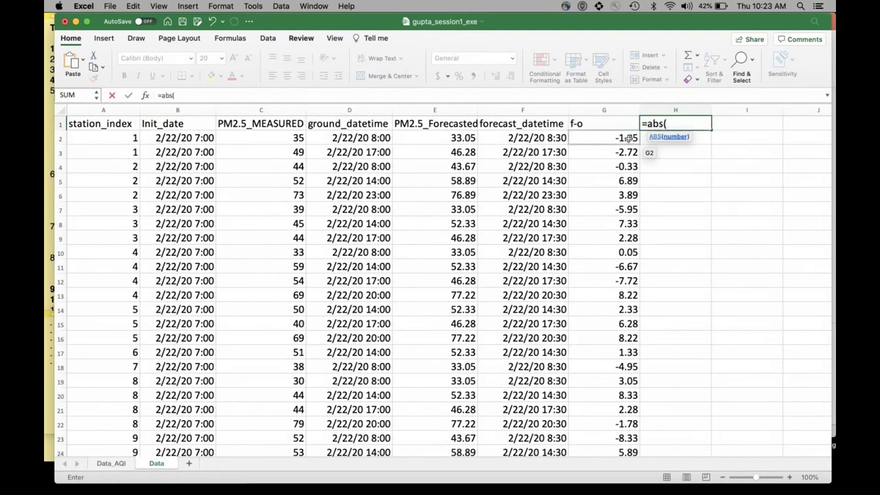
pyautogui.press('BackSpace')
pyautogui.press('BackSpace')
pyautogui.press('BackSpace')
pyautogui.press('BackSpace')
pyautogui.press('BackSpace')
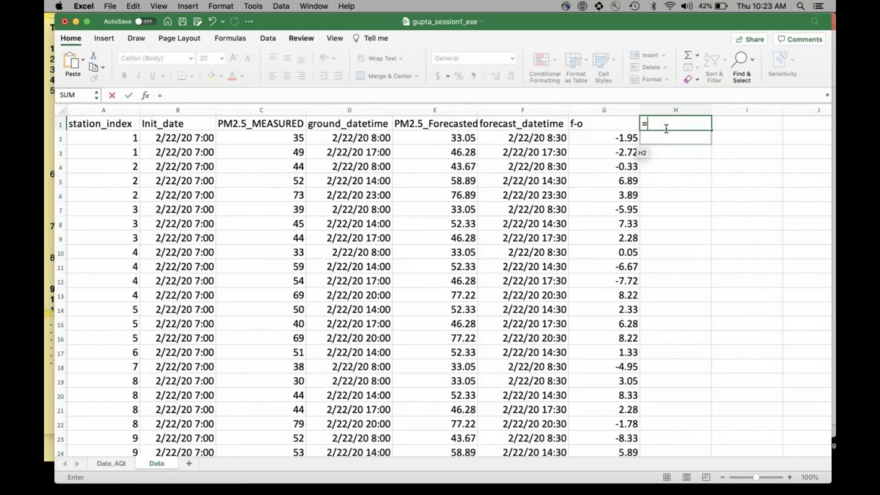
pyautogui.write('abs(f')
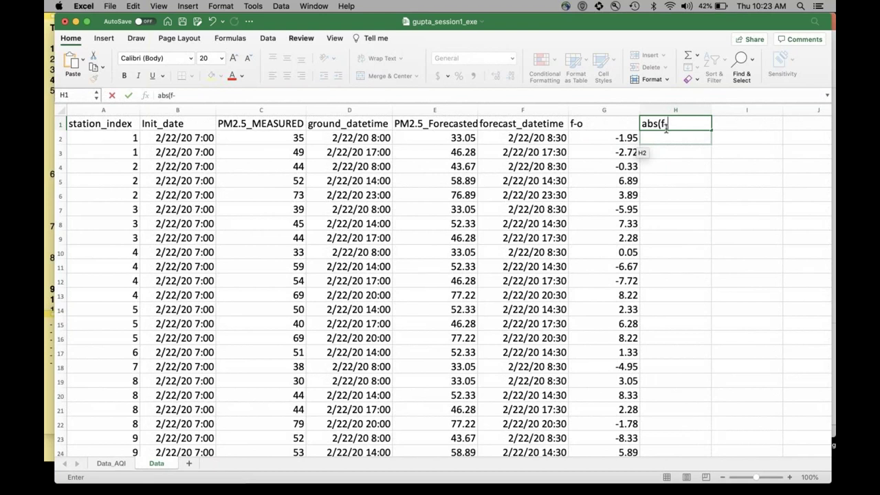
pyautogui.write('-o)')
pyautogui.press('Return')
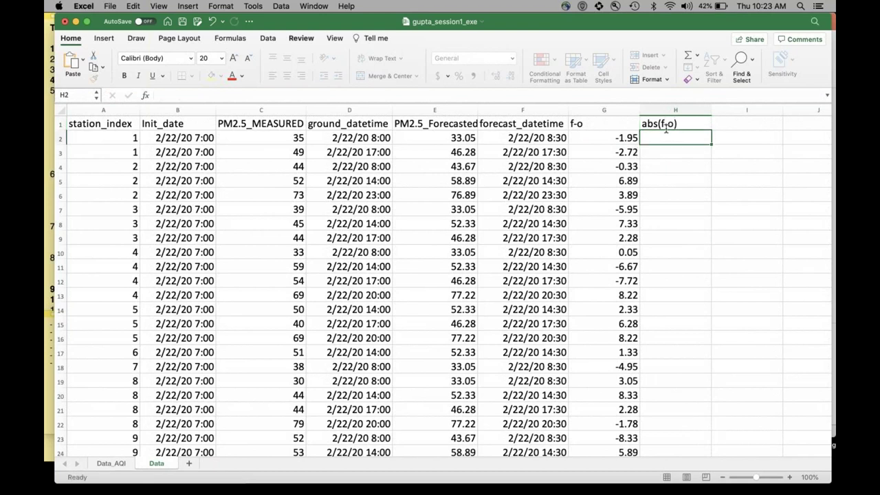
# Step: Enter the absolute-difference formula =ABS(G2) in H2
pyautogui.write('=ab')
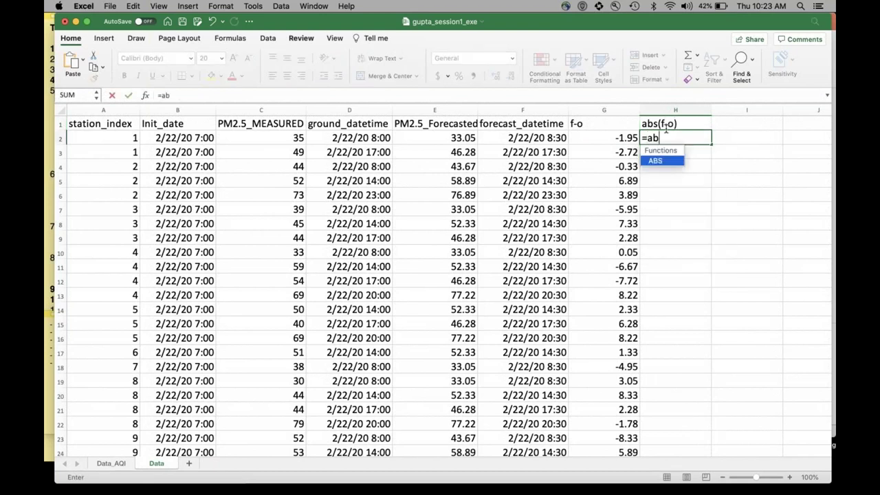
pyautogui.write('s(')
pyautogui.click(622, 138)
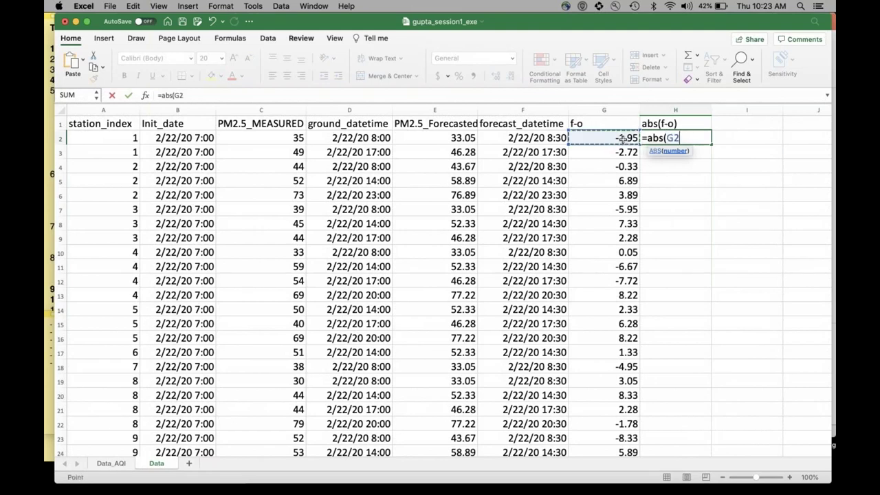
pyautogui.press('Return')
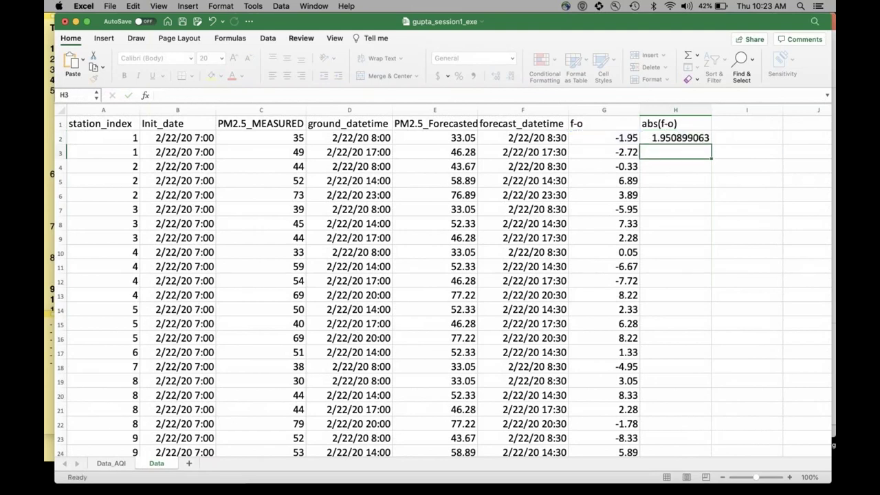
# Step: Fill the H2 absolute-difference formula down column H through the last data row, 176
pyautogui.click(674, 139)
pyautogui.moveTo(710, 144); pyautogui.dragTo(701, 423)
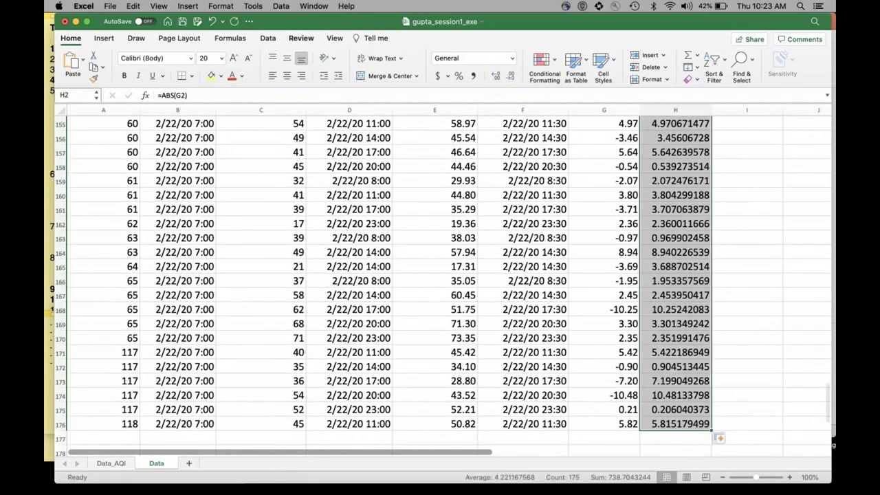
pyautogui.click(745, 424)
# Step: Enter the row label Mean in A178, two rows below the last data row
pyautogui.scroll(-2, 504, 391)
pyautogui.scroll(-5, 504, 391)
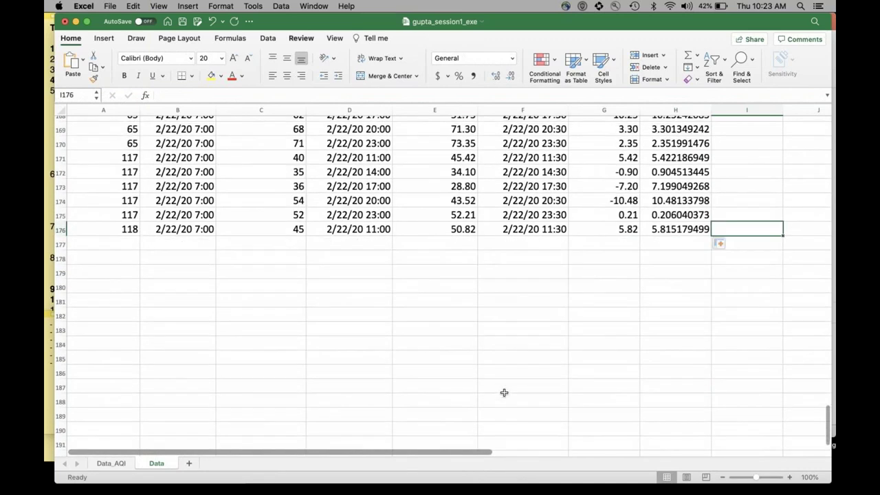
pyautogui.click(116, 256)
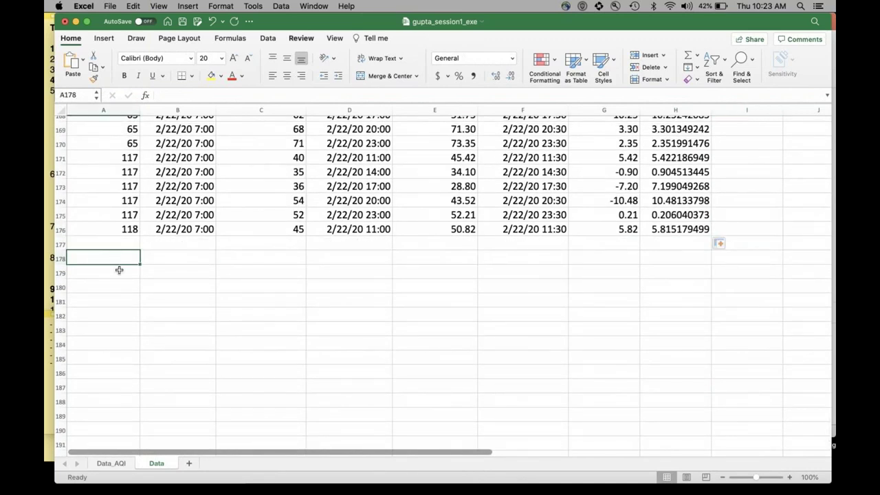
pyautogui.write('Mean')
pyautogui.press('Tab')
# Step: Try to enter an average formula in G178 of the Mean row
pyautogui.press('Tab')
pyautogui.press('Tab')
pyautogui.press('Tab')
pyautogui.press('Tab')
pyautogui.press('Tab')
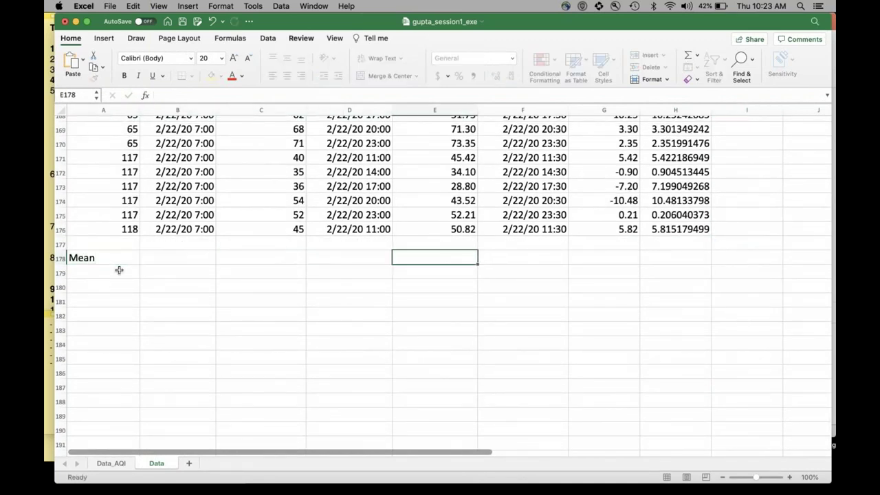
pyautogui.write('=')
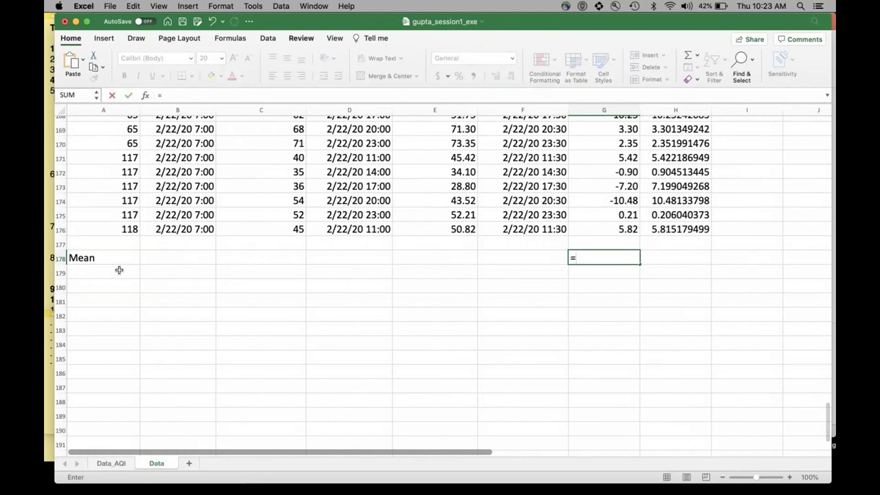
pyautogui.write('m')
pyautogui.press('BackSpace')
pyautogui.write('e')
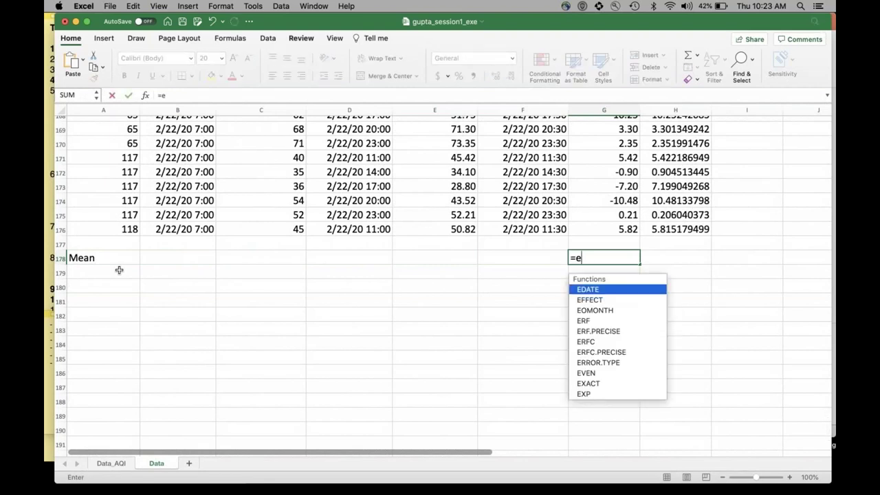
pyautogui.press('BackSpace')
pyautogui.write('ave')
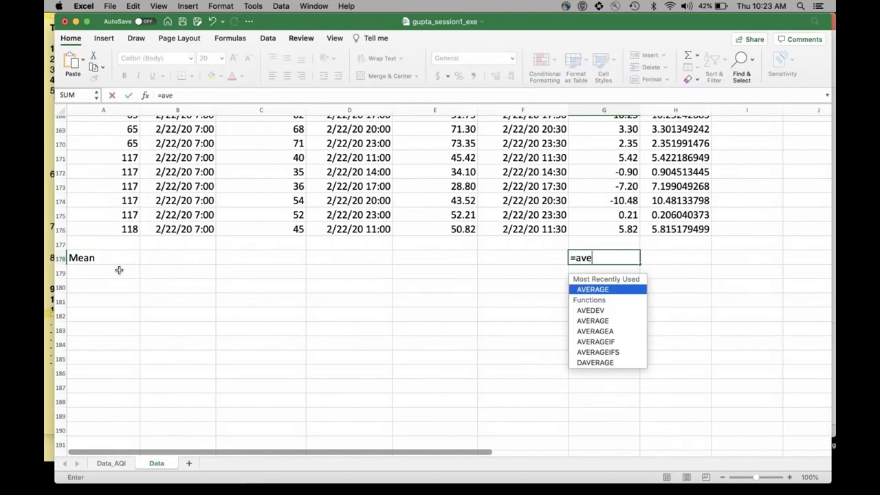
pyautogui.press('Return')
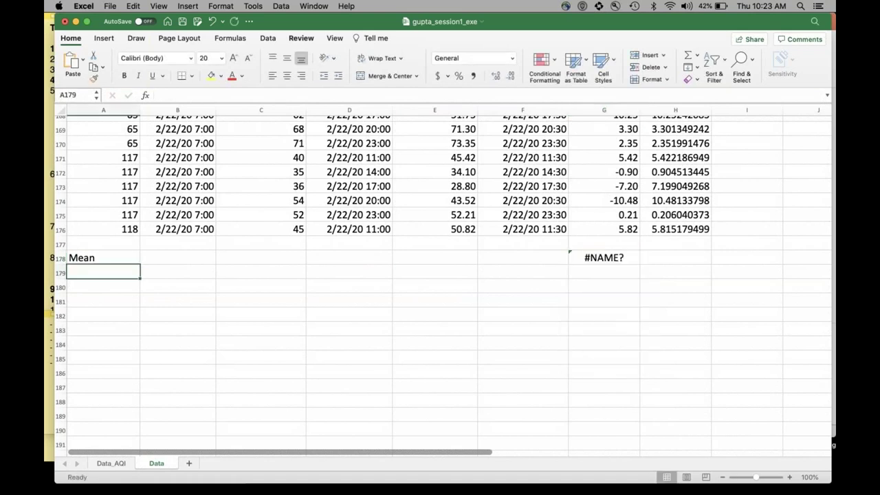
# Step: Enter =AVERAGE(G2:G176) in G178 to compute the mean of the f-o differences
pyautogui.click(578, 258)
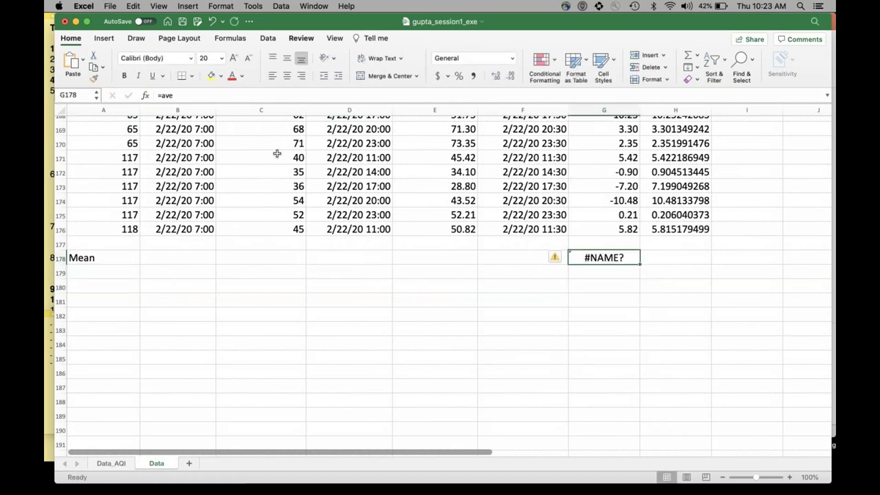
pyautogui.write('=averagee(')
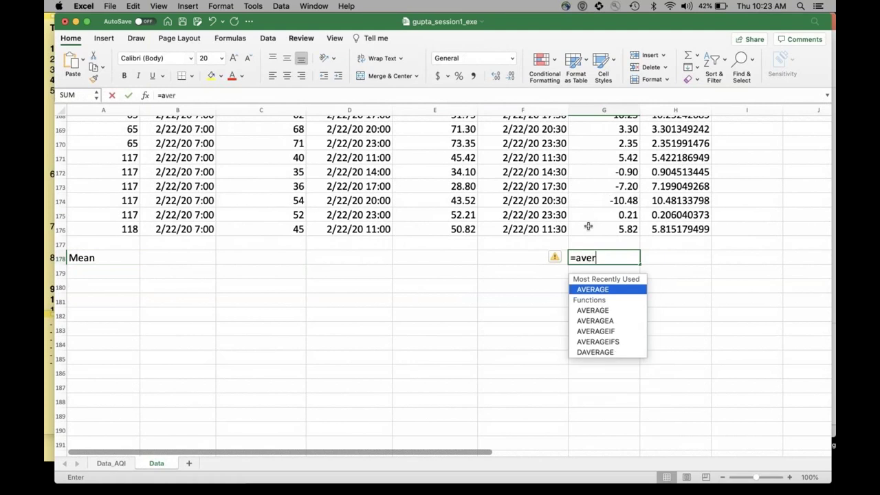
pyautogui.press('BackSpace')
pyautogui.press('BackSpace')
pyautogui.write('(')
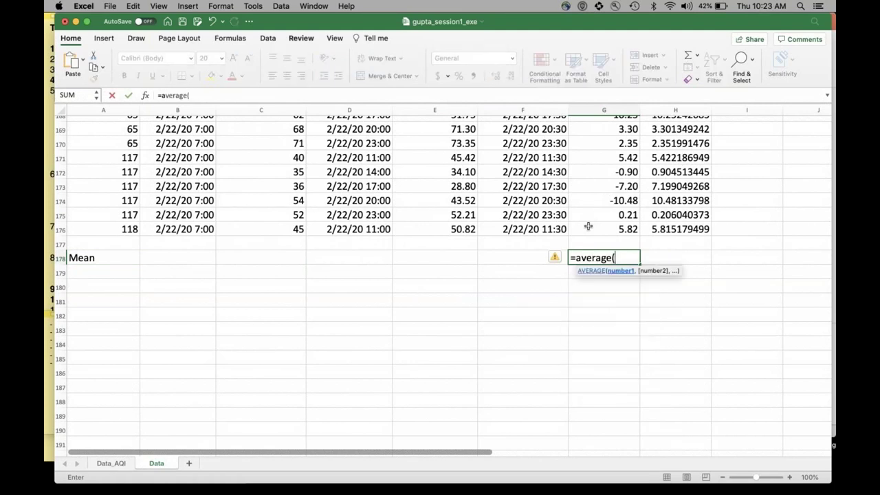
pyautogui.write('g')
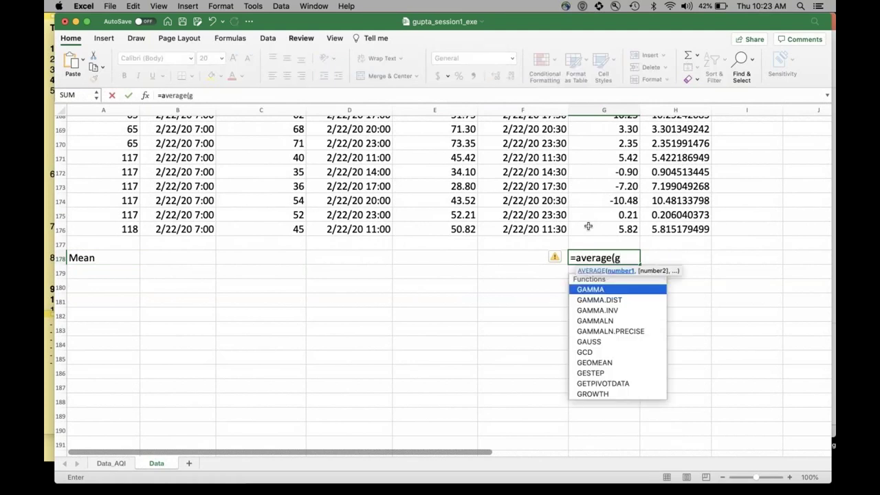
pyautogui.write('2:')
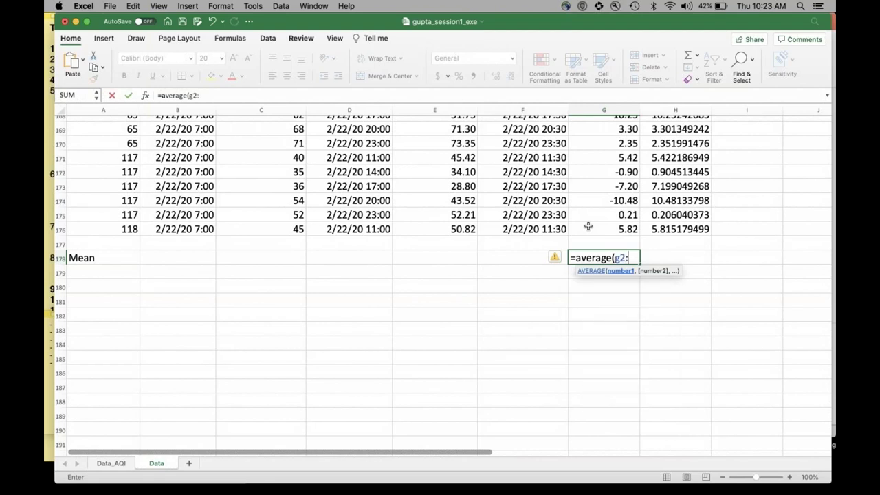
pyautogui.write('g176)')
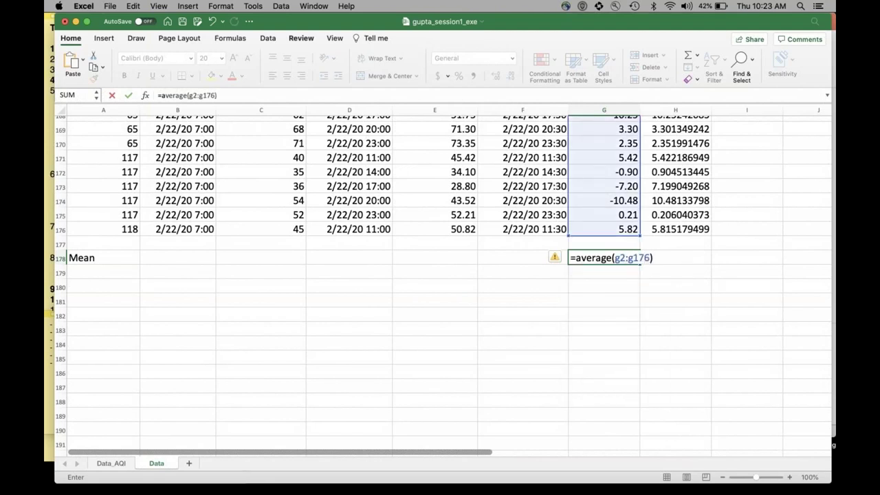
pyautogui.press('Return')
# Step: Copy the average formula from G178 into H178 for the abs(f-o) column
pyautogui.click(612, 258)
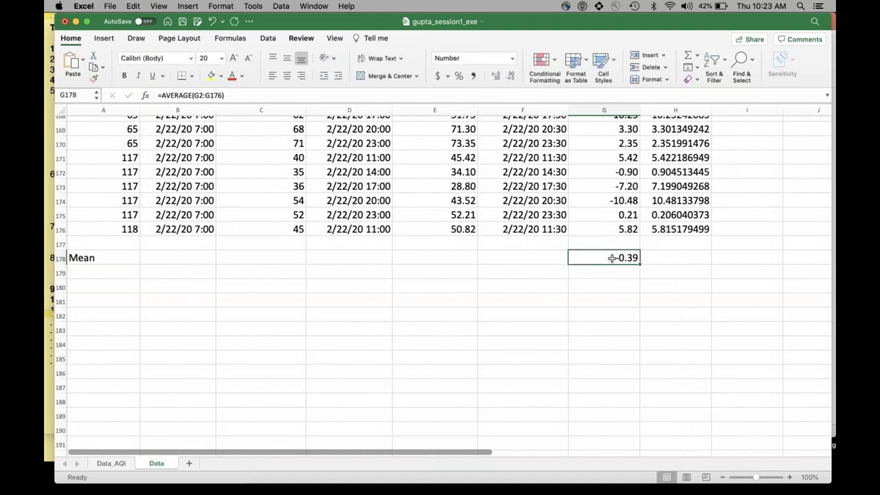
pyautogui.press('super+c')
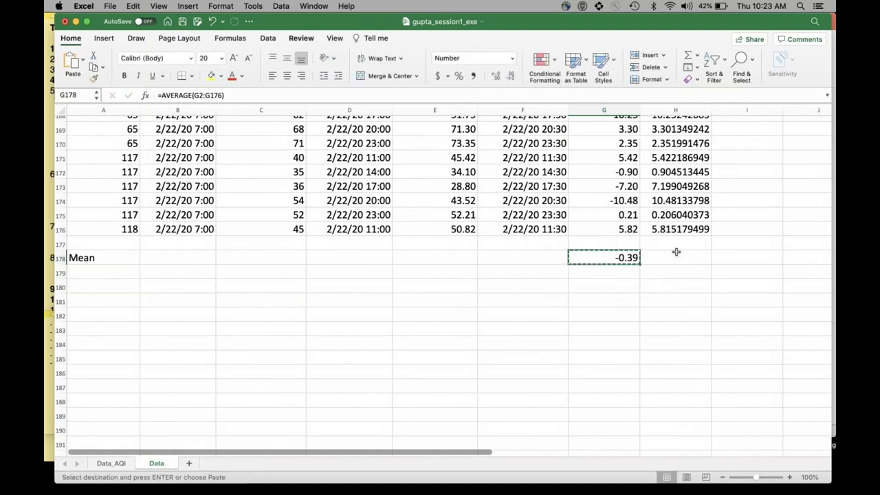
pyautogui.click(677, 253)
pyautogui.press('super+v')
pyautogui.press('Down')
pyautogui.press('Down')
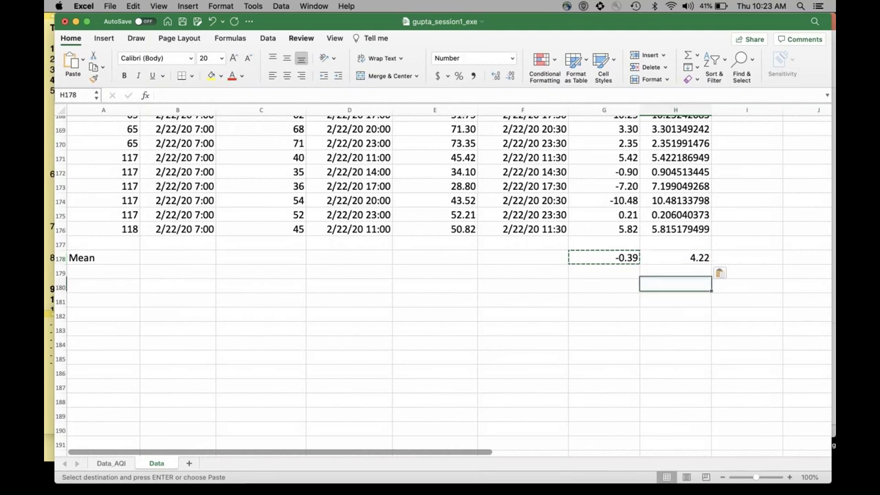
pyautogui.click(608, 282)
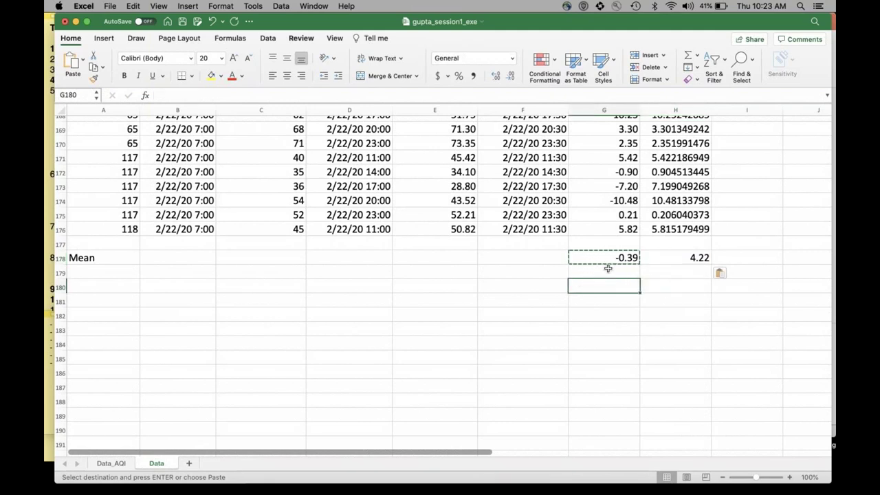
pyautogui.click(607, 258)
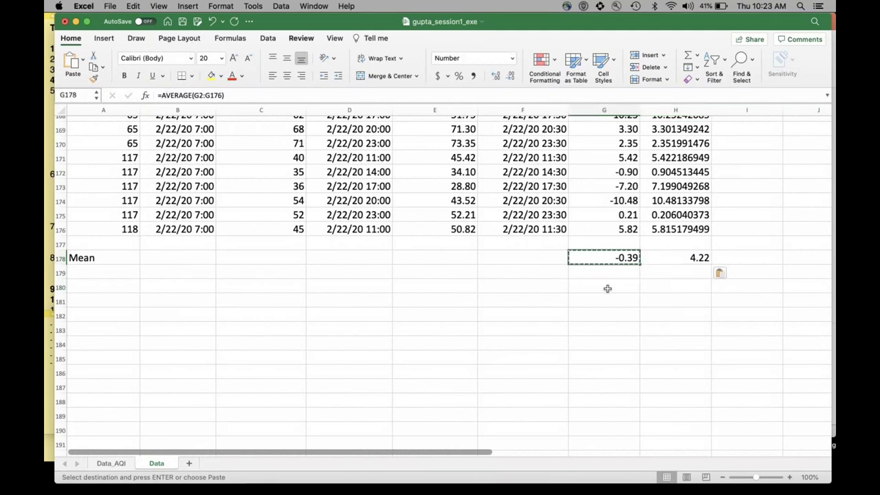
# Step: Extend the label in A178 to read Mean Bias/Accuracy, and return to the average in G178
pyautogui.doubleClick(120, 259)
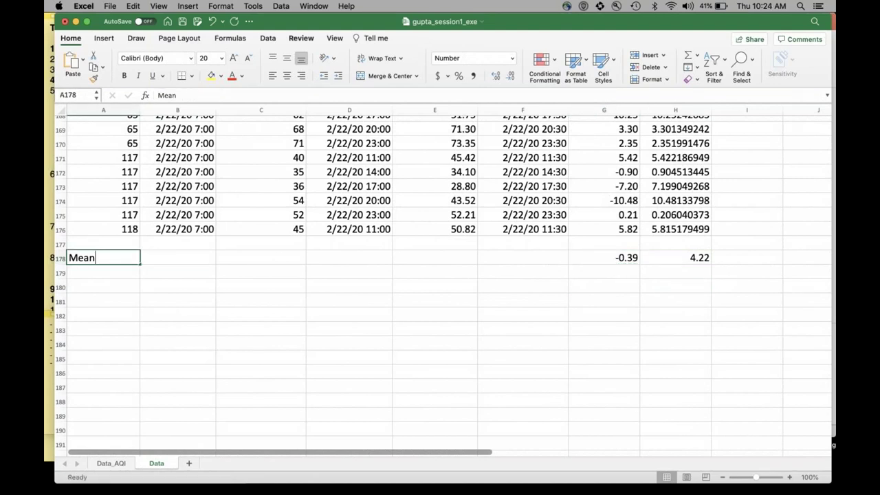
pyautogui.write('Bias')
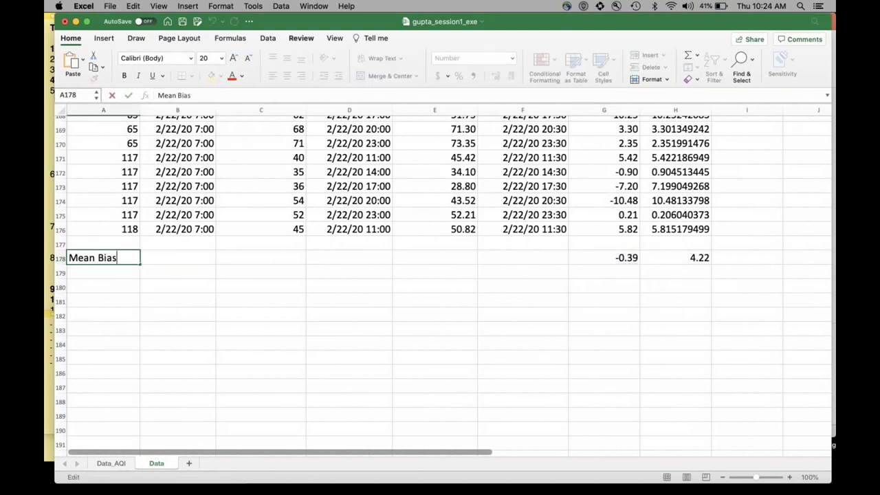
pyautogui.write('/Accuracy')
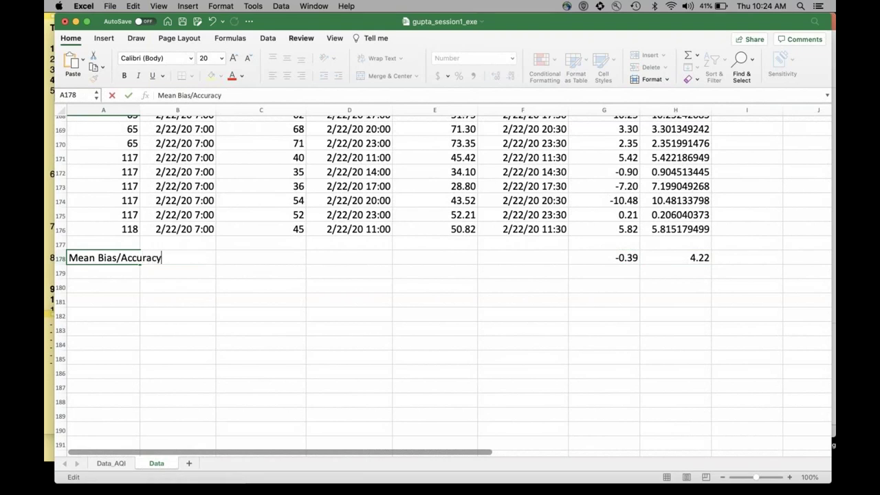
pyautogui.press('Right')
pyautogui.press('Right')
pyautogui.press('Right')
pyautogui.press('Right')
pyautogui.press('Right')
pyautogui.press('Right')
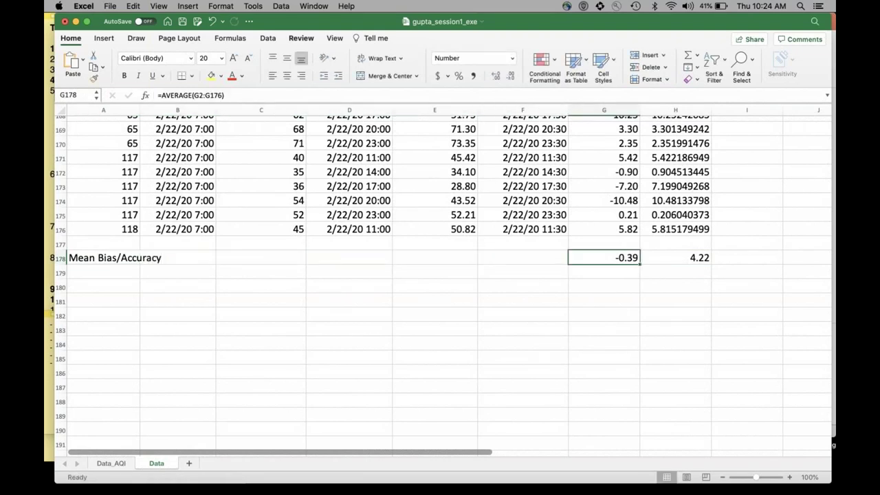
# Step: Review the mean bias in G178 against the mean absolute difference in H178
pyautogui.press('Right')
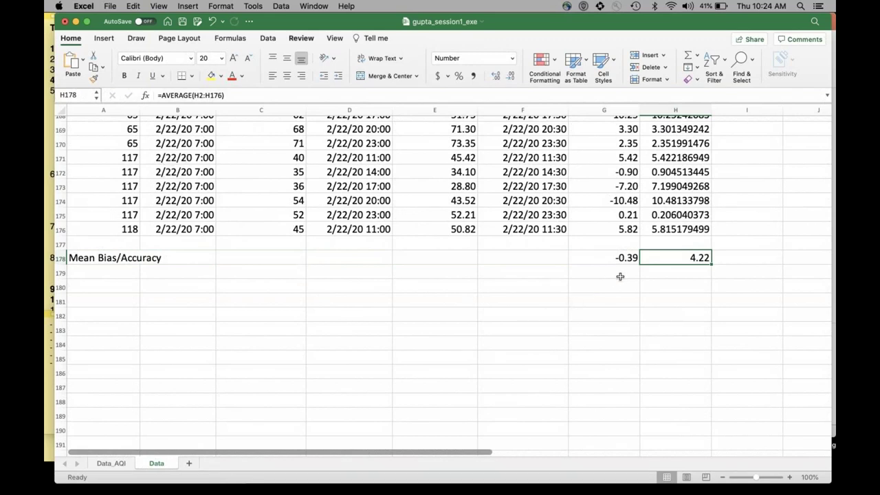
pyautogui.scroll(3, 620, 276)
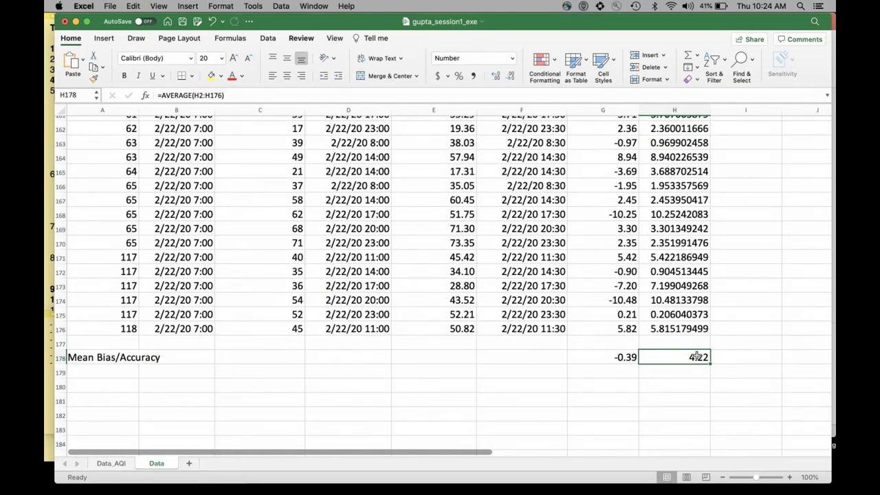
pyautogui.click(613, 362)
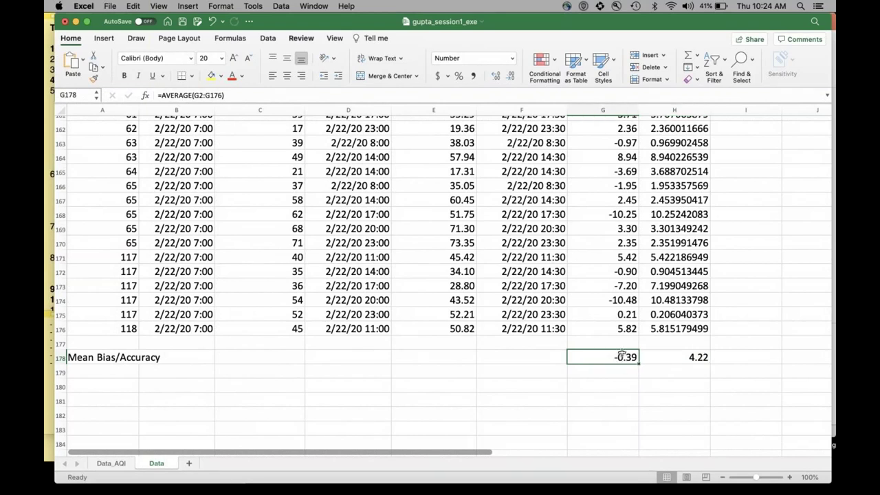
pyautogui.scroll(-1, 627, 371)
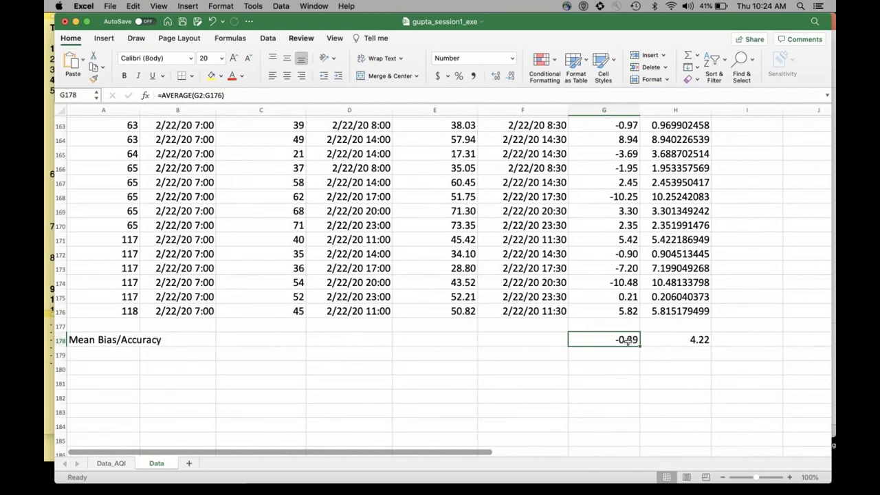
pyautogui.click(703, 341)
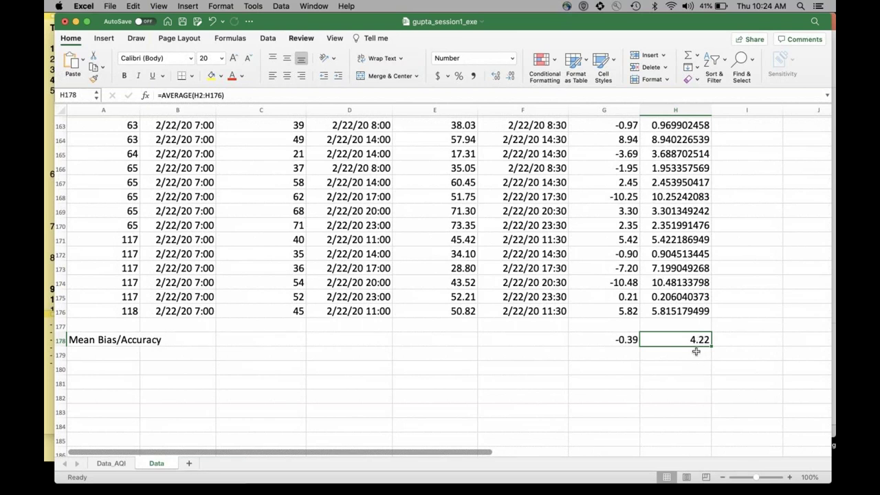
pyautogui.click(680, 367)
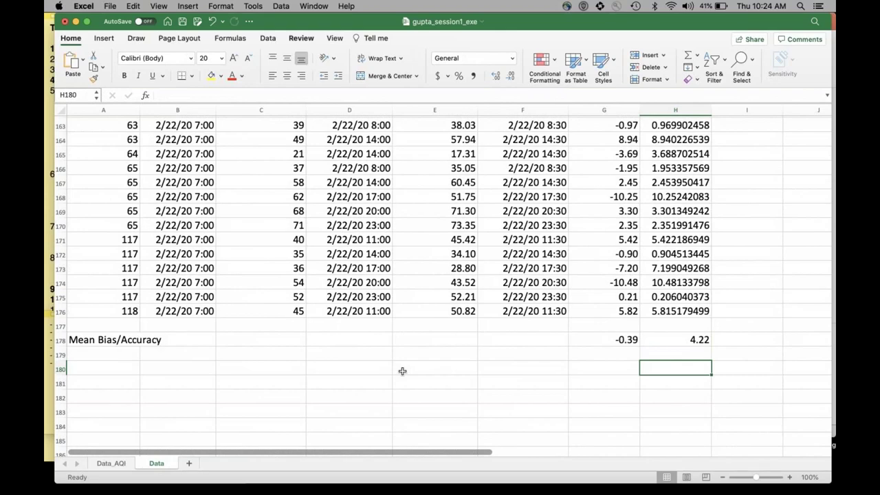
# Step: Insert a markers-only scatter chart from the PM2.5_MEASURED and PM2.5_Forecasted columns of the Data sheet
pyautogui.scroll(10, 402, 371)
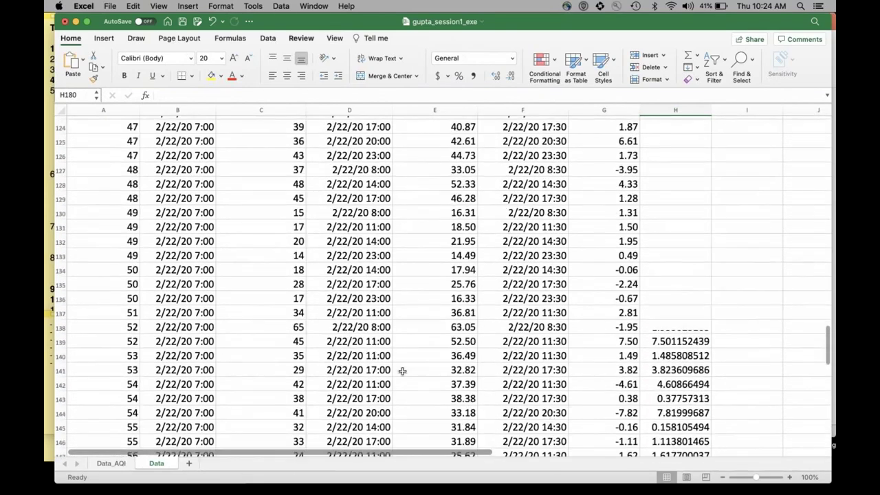
pyautogui.scroll(10, 402, 371)
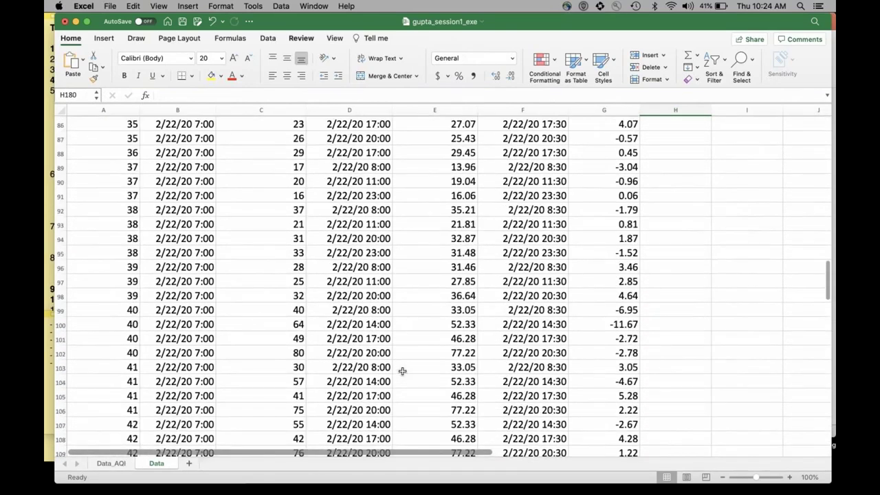
pyautogui.scroll(20, 402, 371)
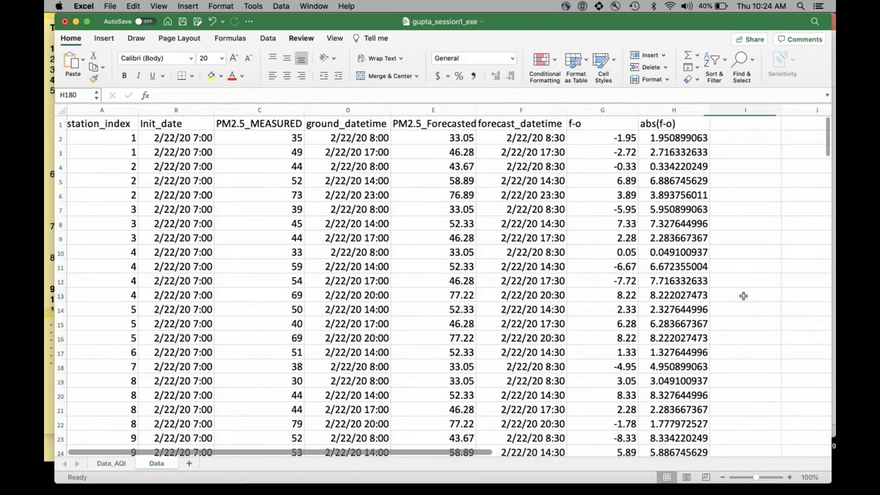
pyautogui.click(743, 295)
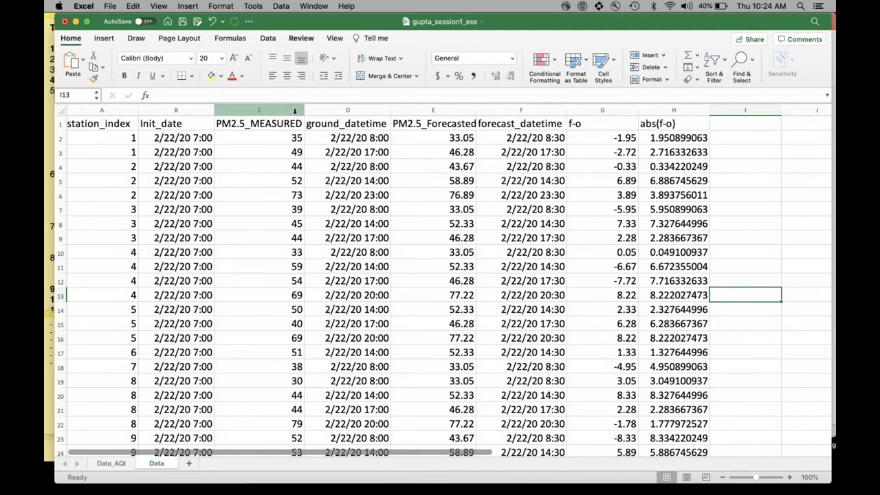
pyautogui.click(260, 110)
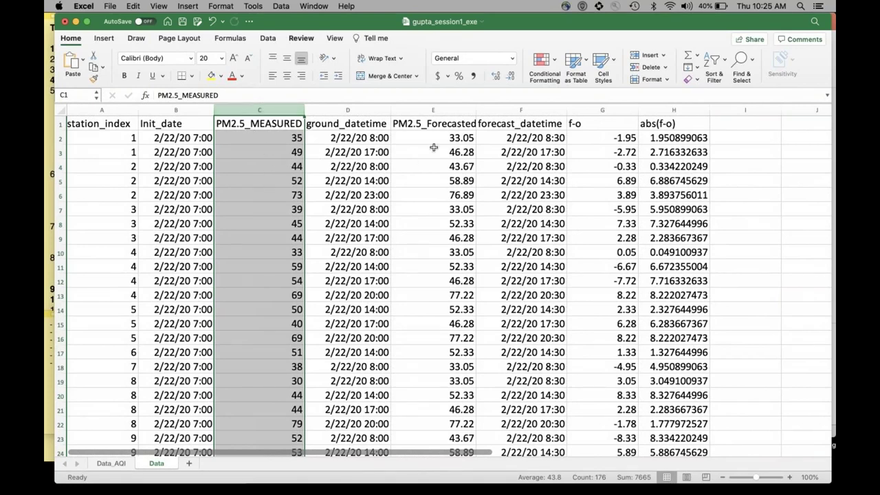
pyautogui.keyDown('super'); pyautogui.click(433, 110); pyautogui.keyUp('super')
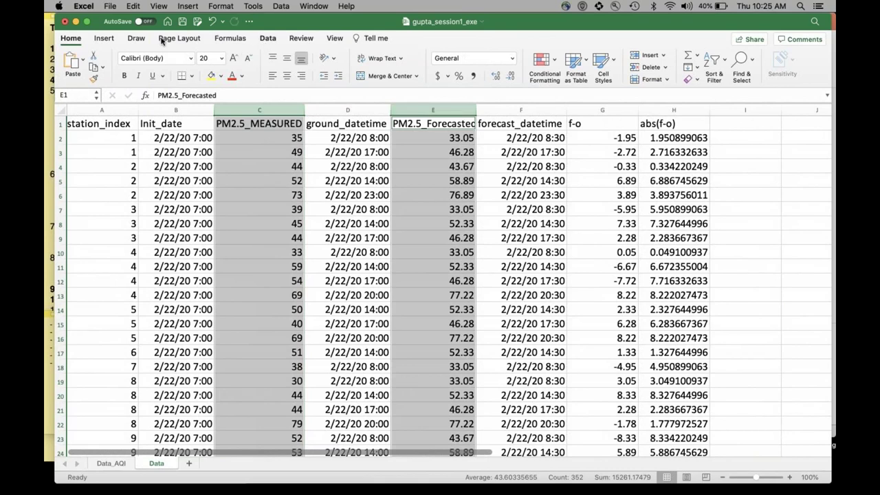
pyautogui.click(104, 38)
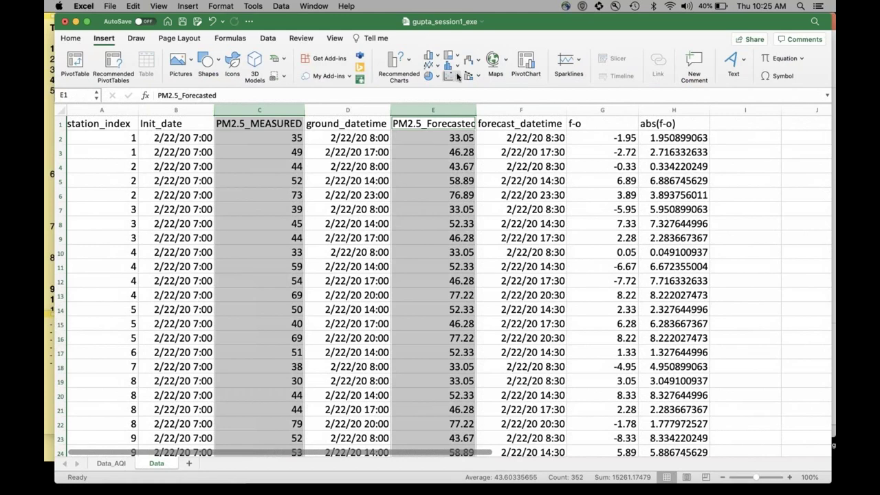
pyautogui.click(450, 75)
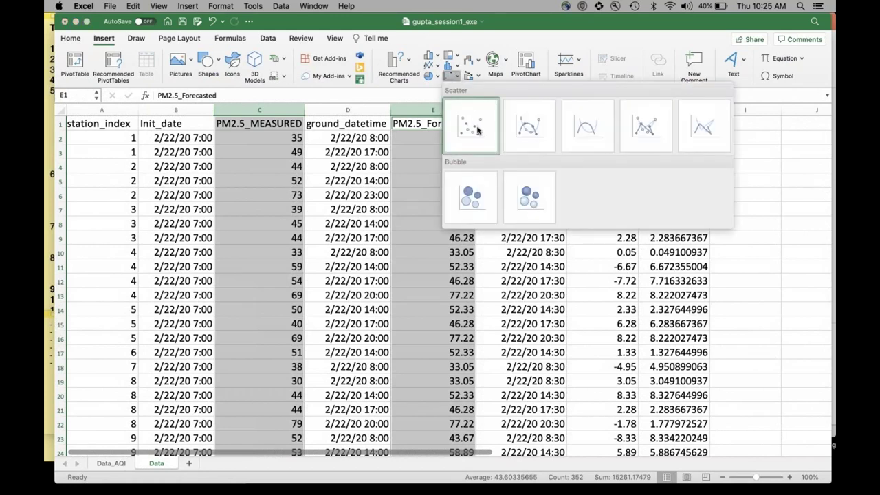
pyautogui.click(477, 131)
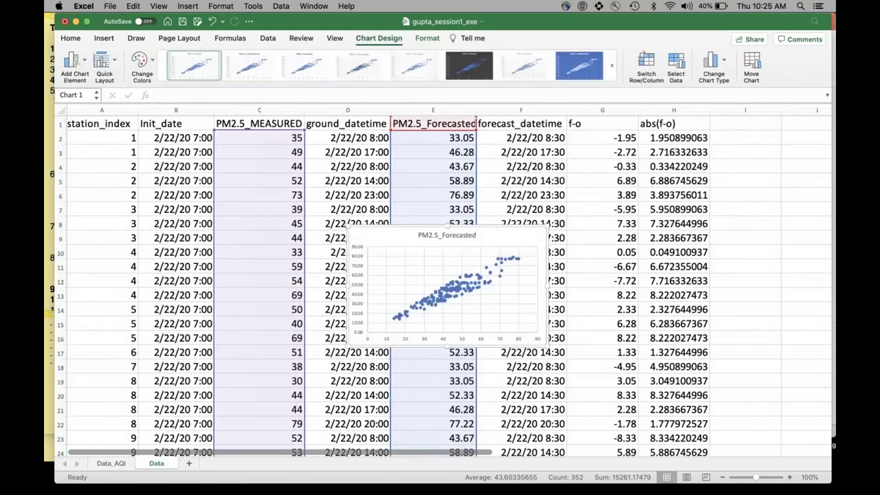
# Step: Move the scatter chart to a new sheet named scatter
pyautogui.rightClick(513, 228)
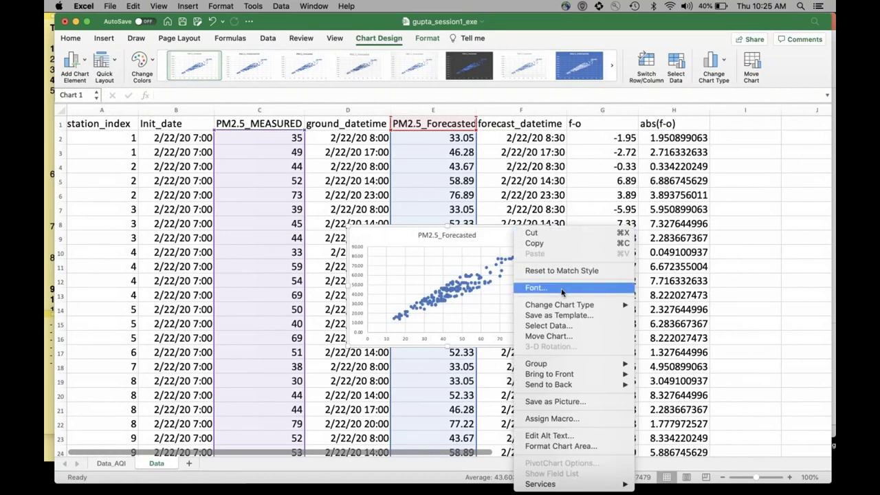
pyautogui.click(566, 336)
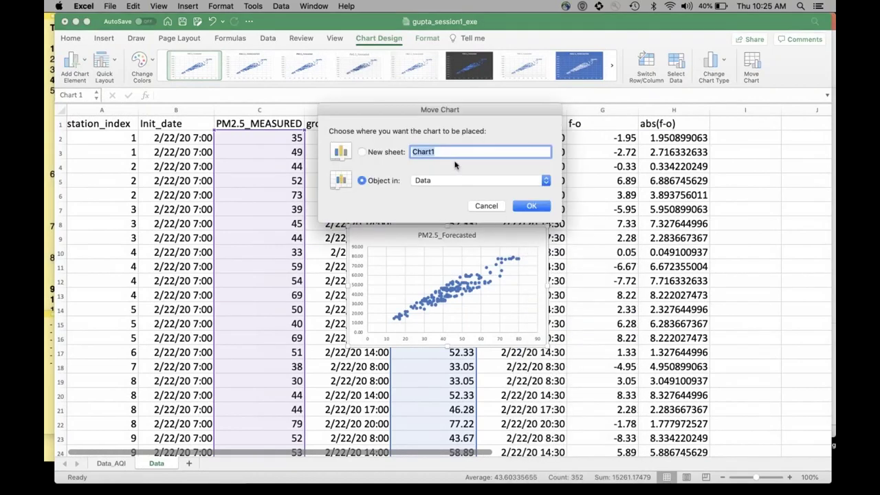
pyautogui.write('scatter')
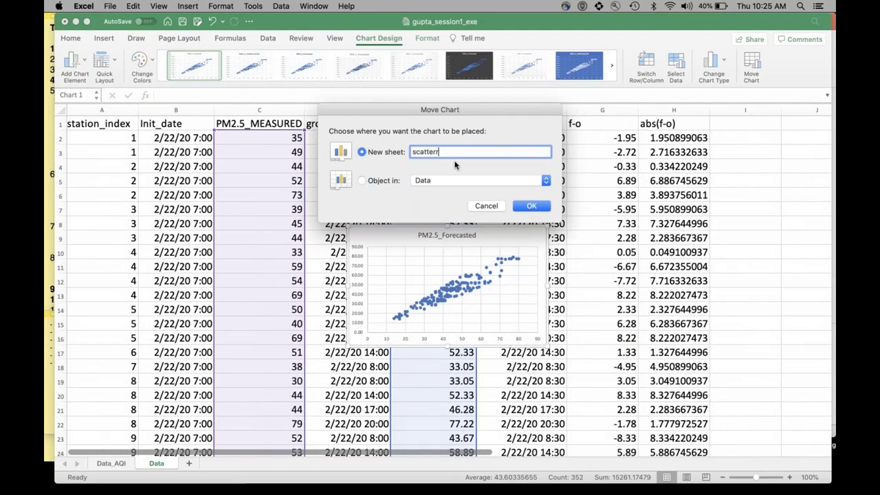
pyautogui.press('Return')
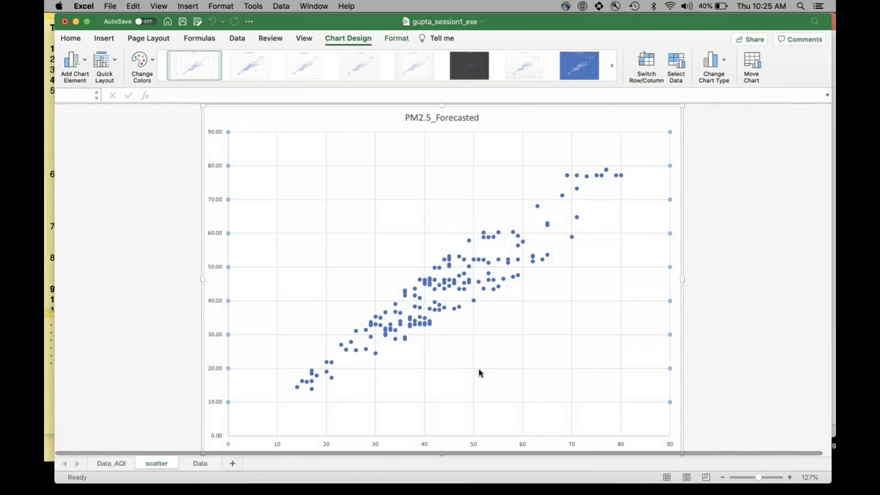
# Step: Set the font size of the whole chart's text to 24
pyautogui.click(69, 38)
pyautogui.press('Escape')
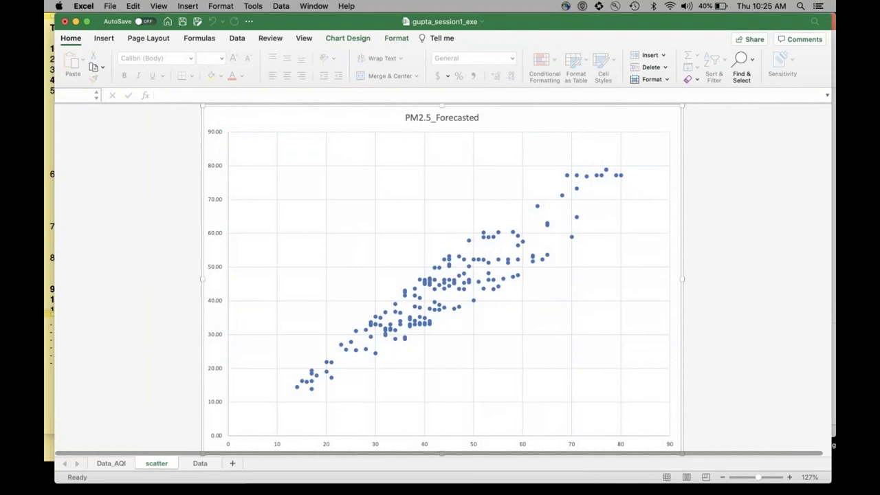
pyautogui.press('Up')
pyautogui.click(229, 180)
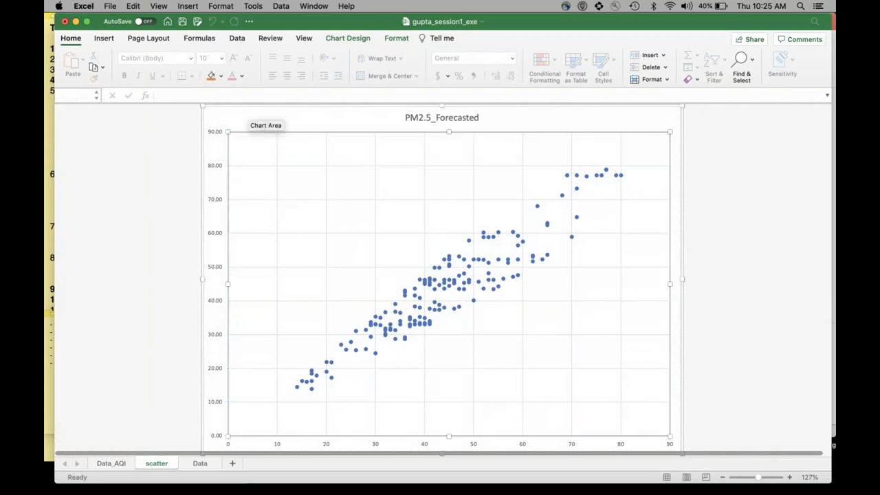
pyautogui.click(244, 113)
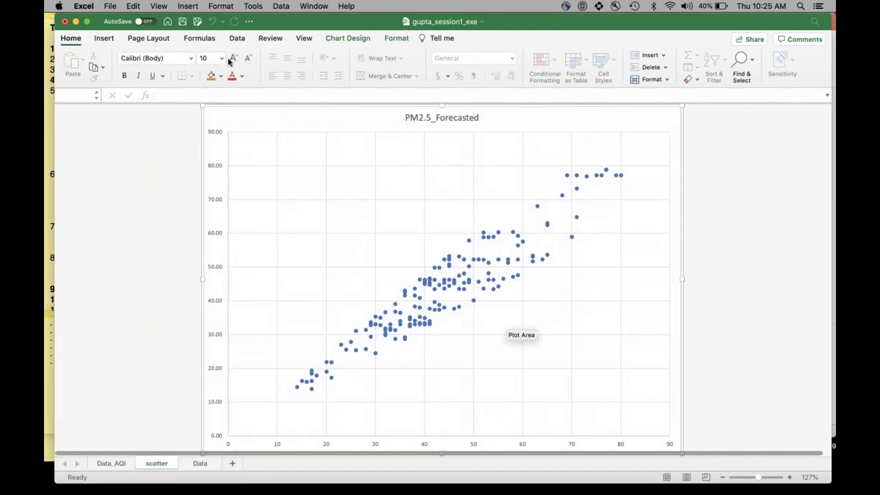
pyautogui.click(221, 58)
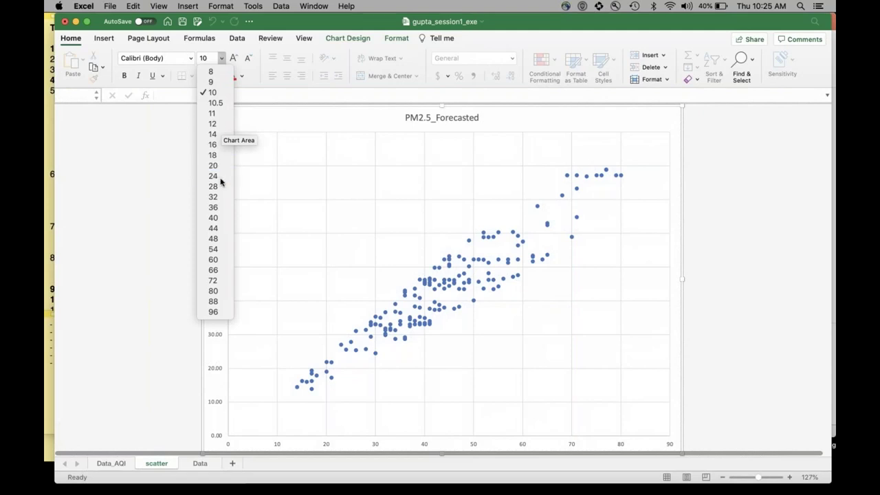
pyautogui.click(213, 176)
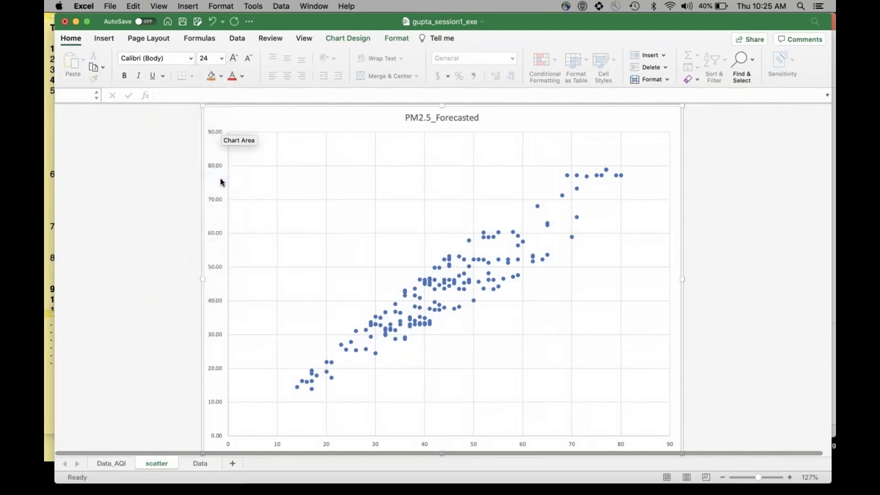
pyautogui.click(723, 292)
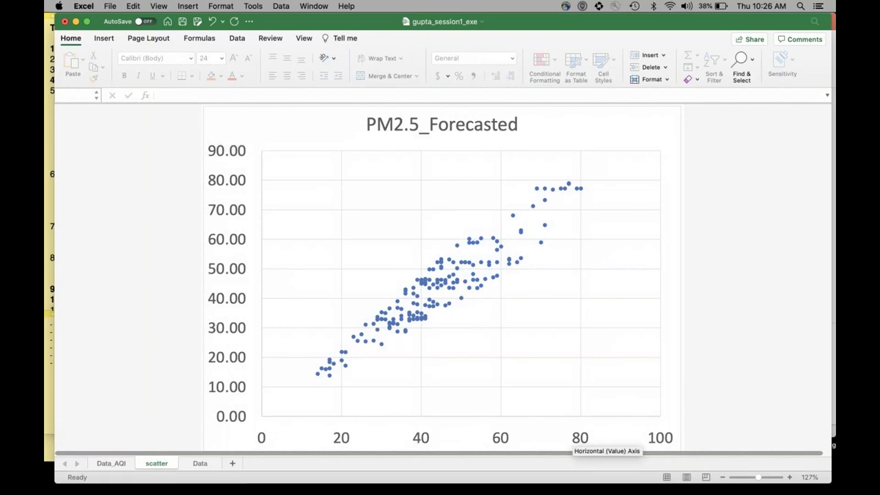
# Step: Add a primary horizontal axis title to the scatter chart reading Obs. PM2.5
pyautogui.click(599, 443)
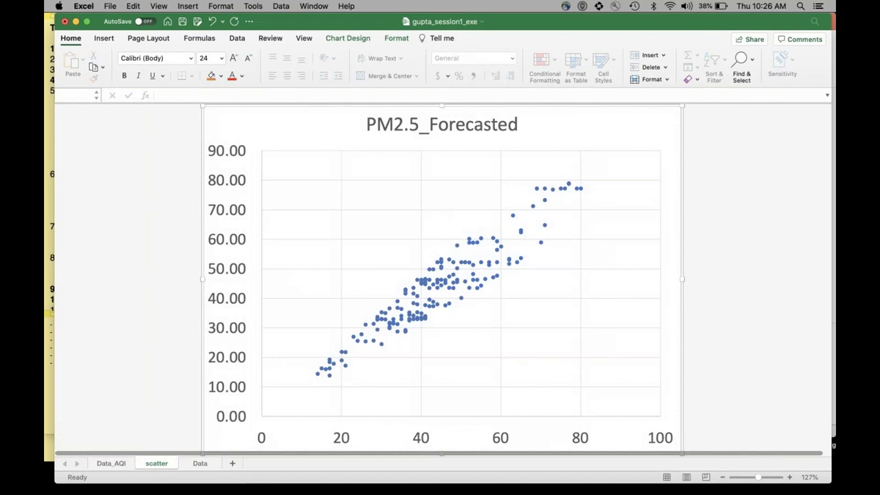
pyautogui.click(348, 38)
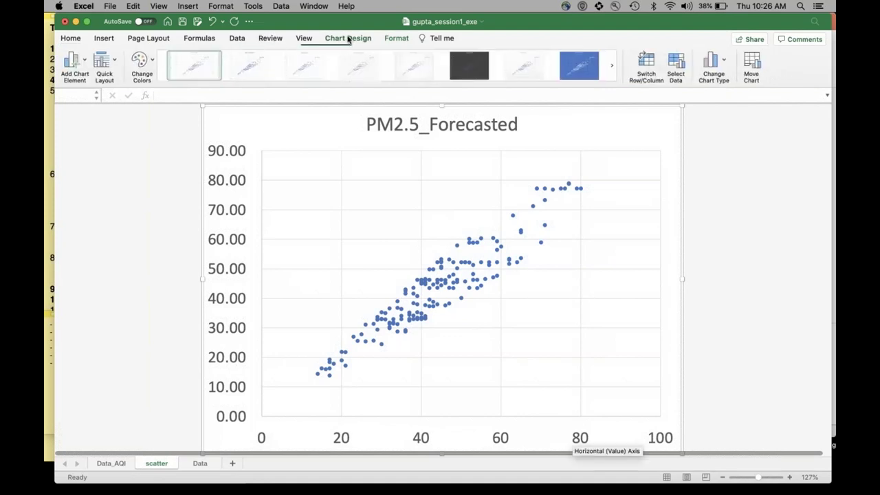
pyautogui.click(85, 62)
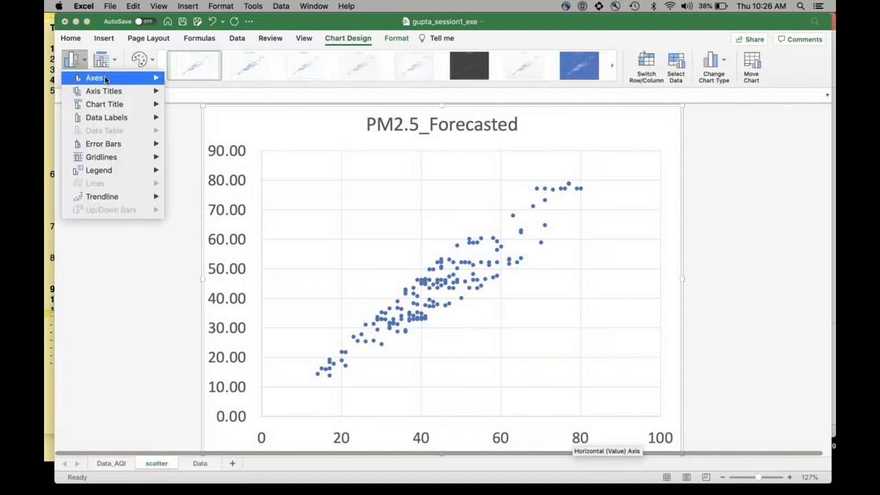
pyautogui.moveTo(108, 81)
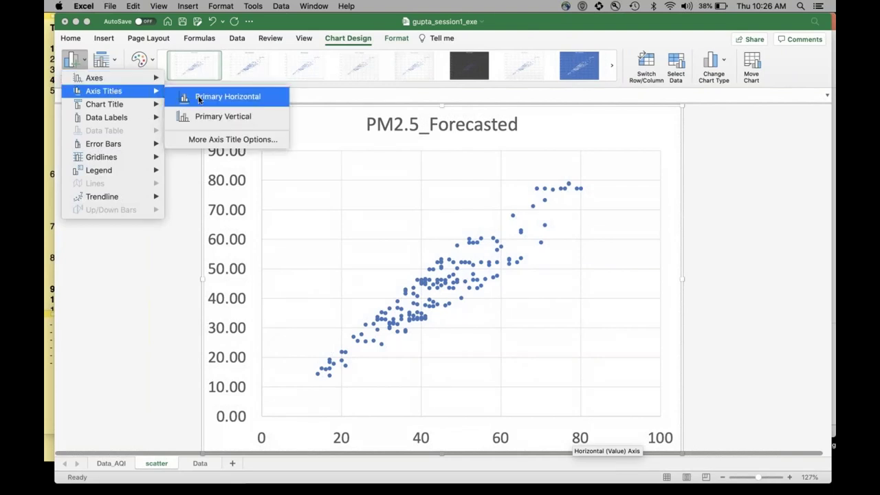
pyautogui.click(199, 100)
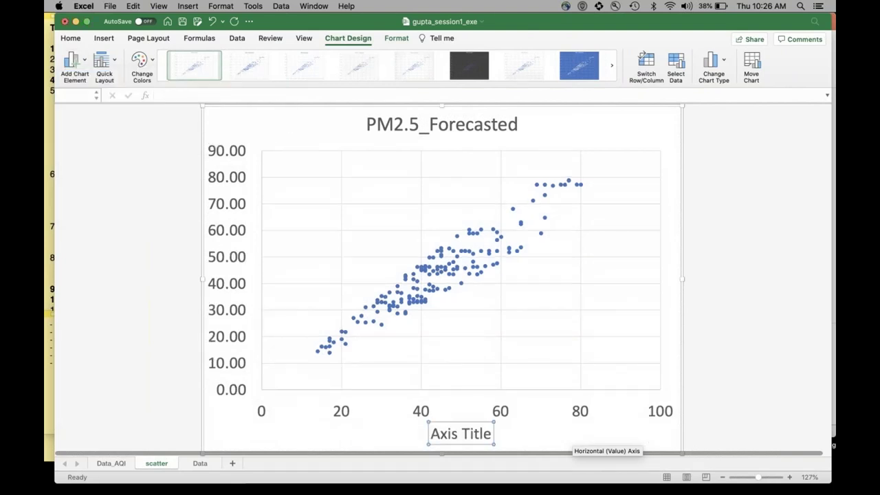
pyautogui.tripleClick(470, 433)
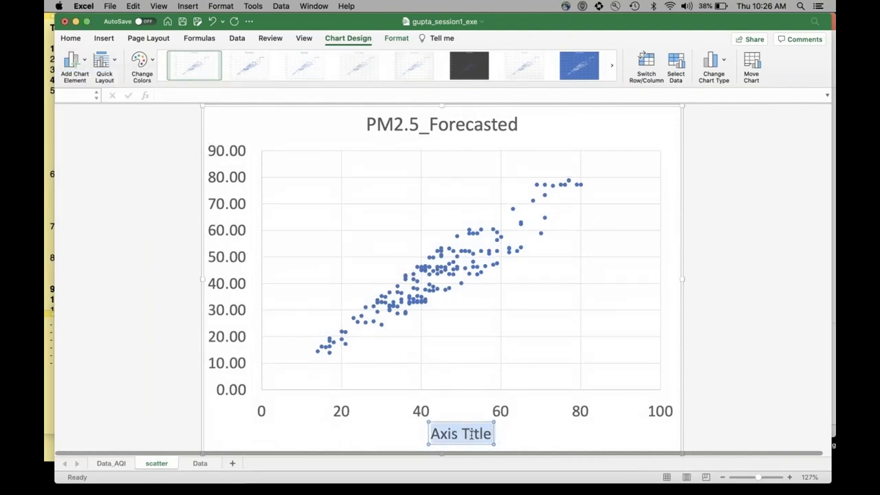
pyautogui.write('Of')
pyautogui.press('BackSpace')
pyautogui.write('bs')
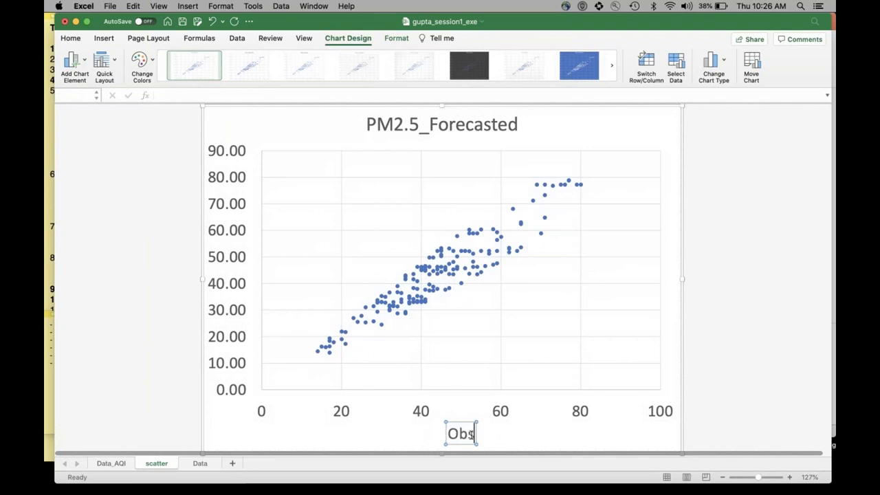
pyautogui.write('. PM2.5')
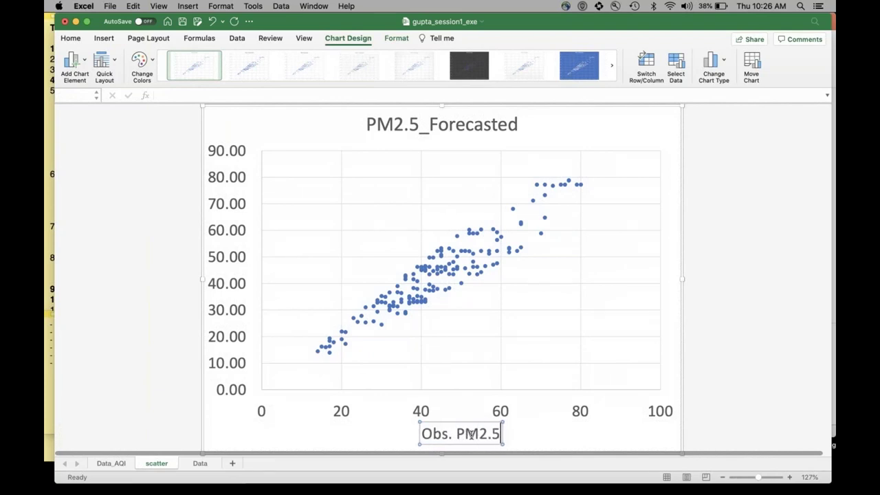
# Step: Add a primary vertical axis title to the scatter chart reading Forecasted PM2.5
pyautogui.click(261, 270)
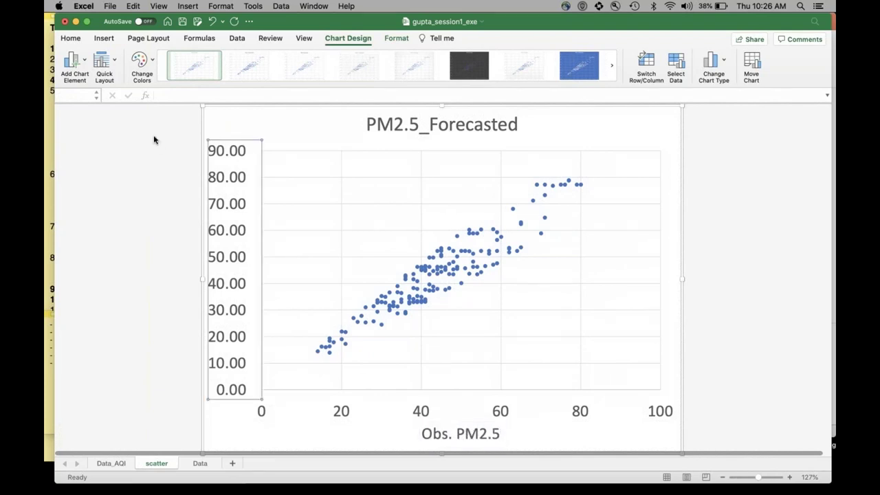
pyautogui.click(72, 63)
pyautogui.moveTo(108, 93)
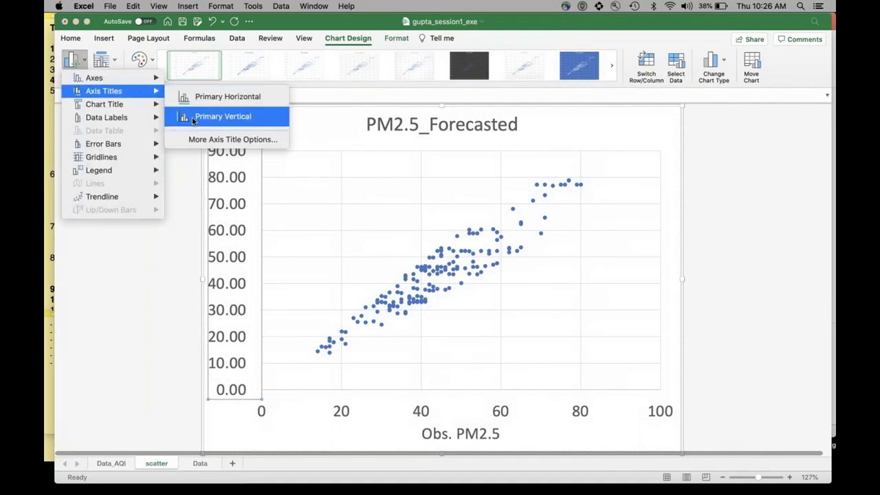
pyautogui.click(193, 120)
pyautogui.tripleClick(226, 289)
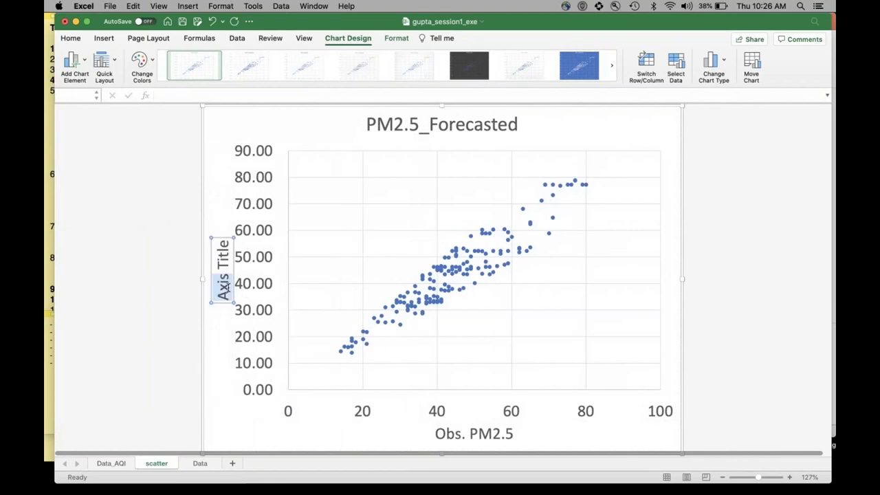
pyautogui.write('Fore')
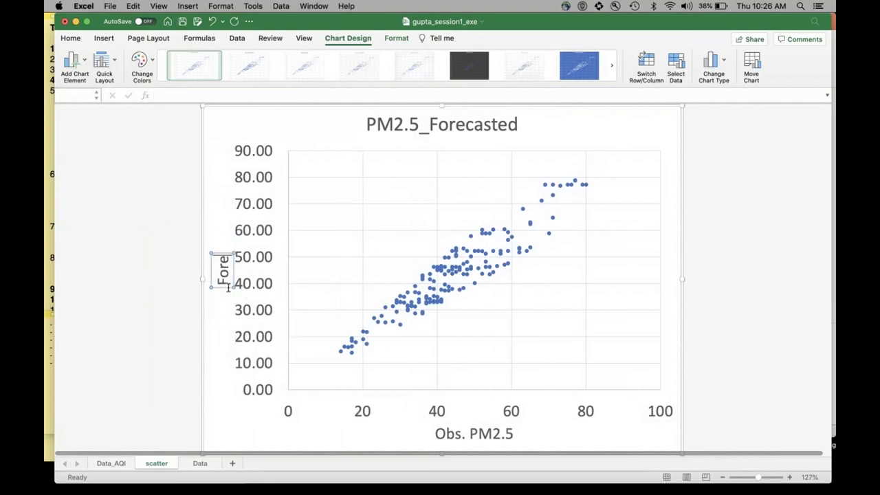
pyautogui.write('casted')
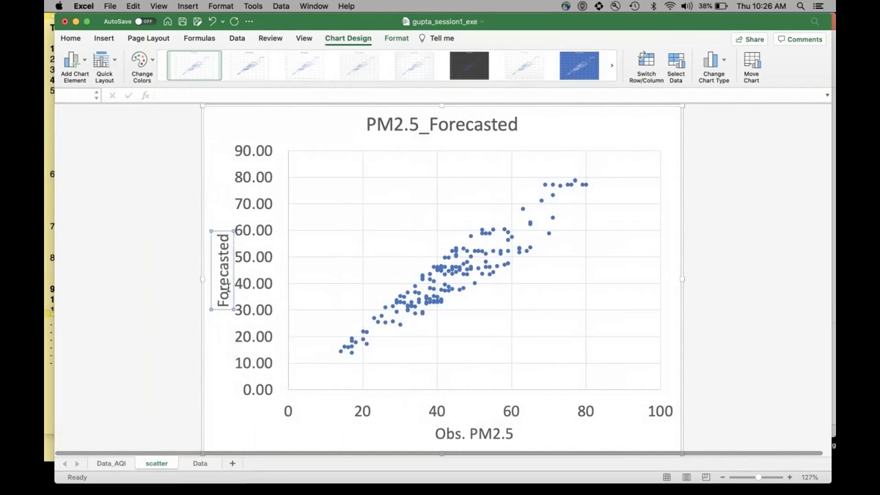
pyautogui.write(' PM2.5')
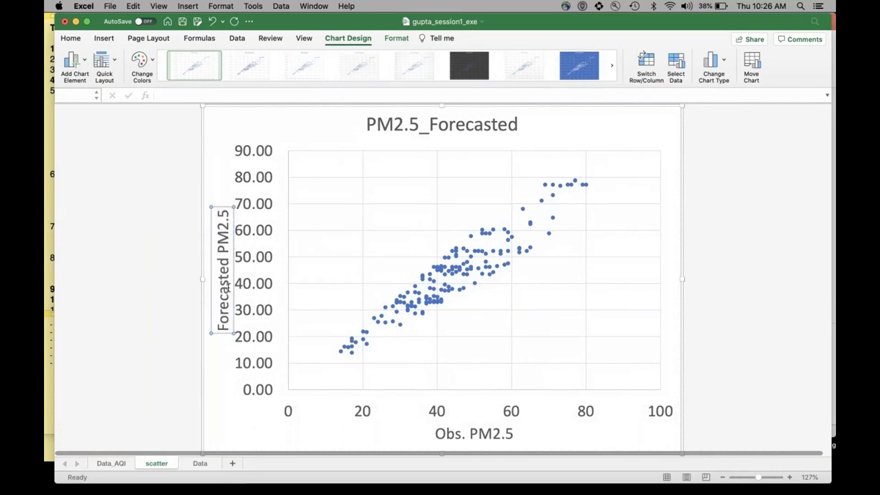
pyautogui.click(266, 427)
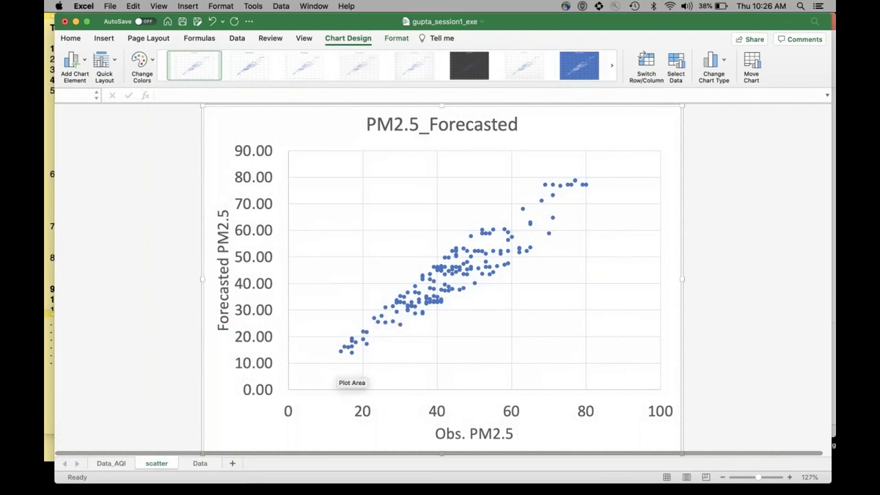
# Step: Add a linear trendline to the PM2.5_Forecasted series and display its equation and R-squared value on the chart
pyautogui.click(460, 275)
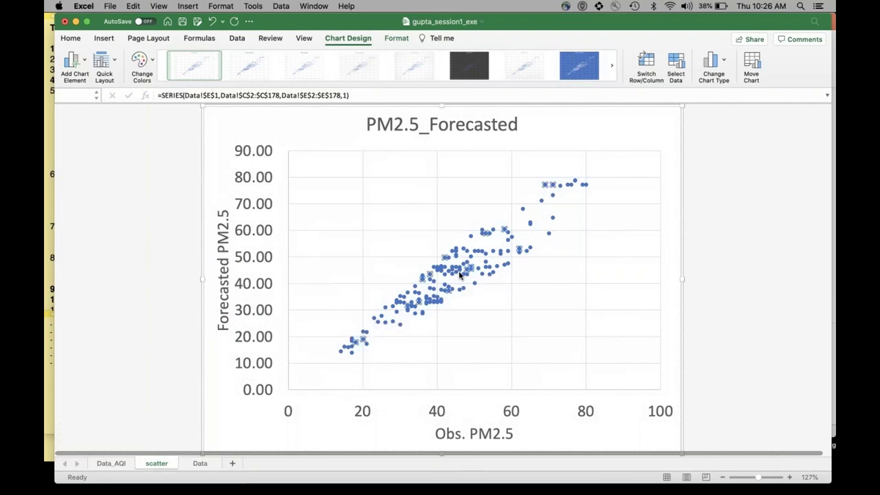
pyautogui.rightClick(460, 275)
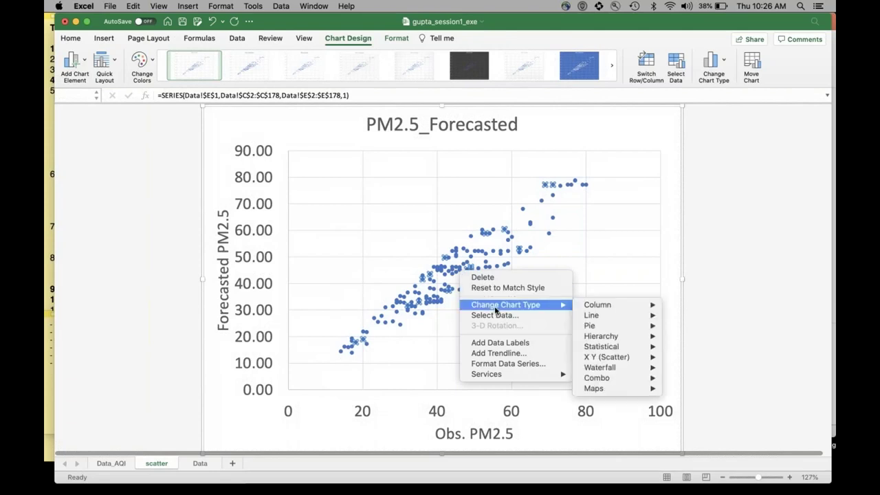
pyautogui.click(512, 352)
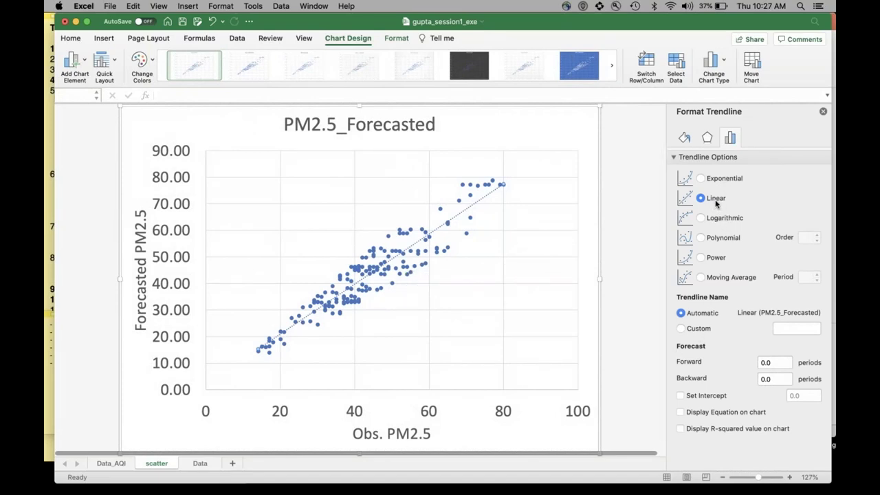
pyautogui.click(714, 413)
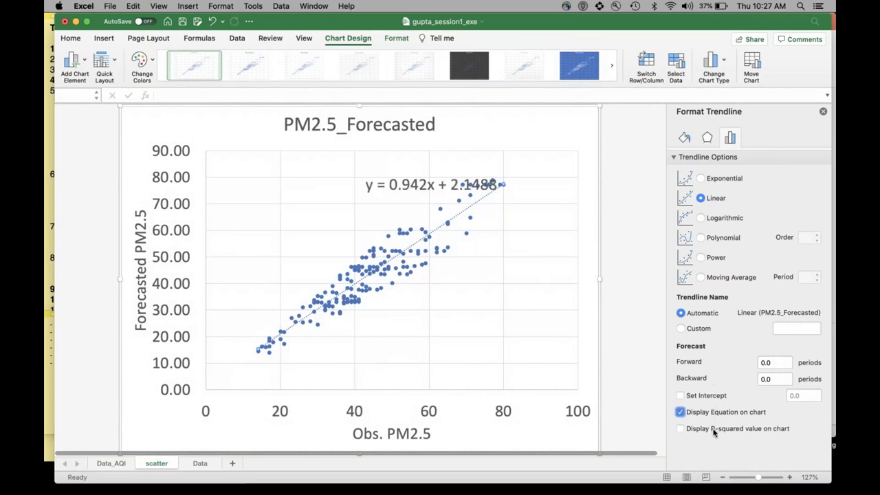
pyautogui.click(714, 428)
# Step: Move the trendline equation label to the plot area's upper-left corner, clear of the data points, and close the formatting options
pyautogui.moveTo(411, 191); pyautogui.dragTo(334, 191)
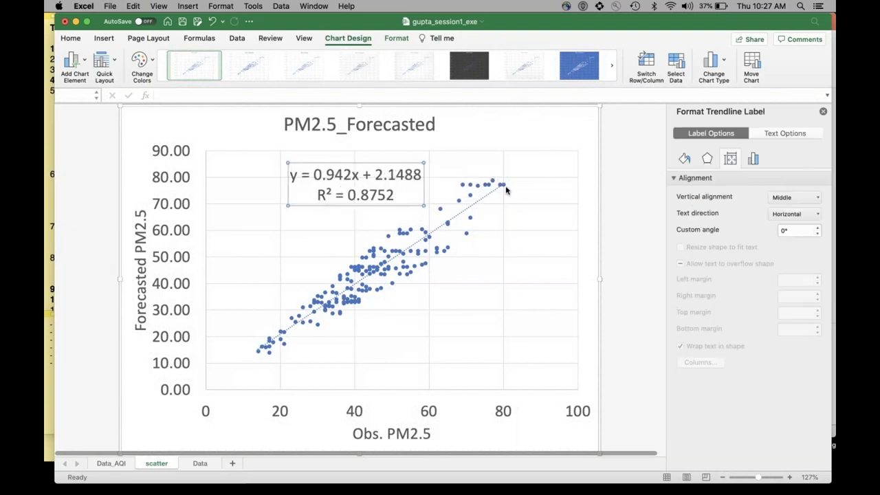
pyautogui.moveTo(274, 350)
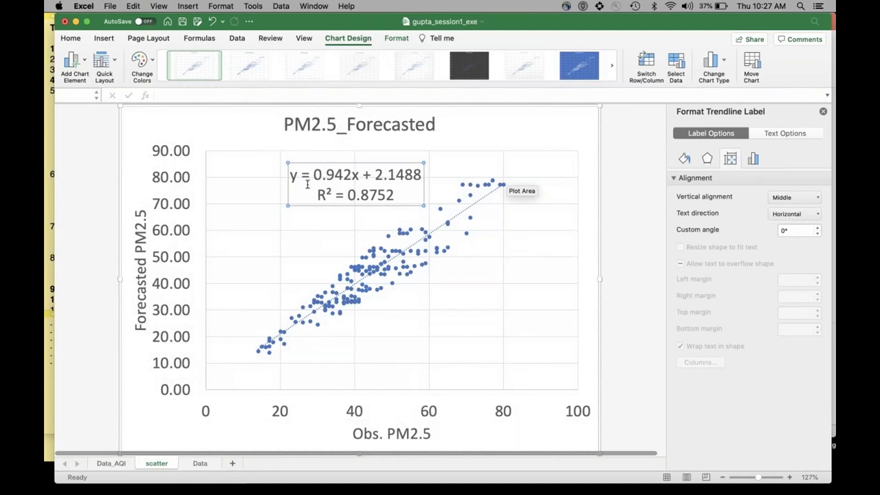
pyautogui.moveTo(310, 175); pyautogui.dragTo(366, 175)
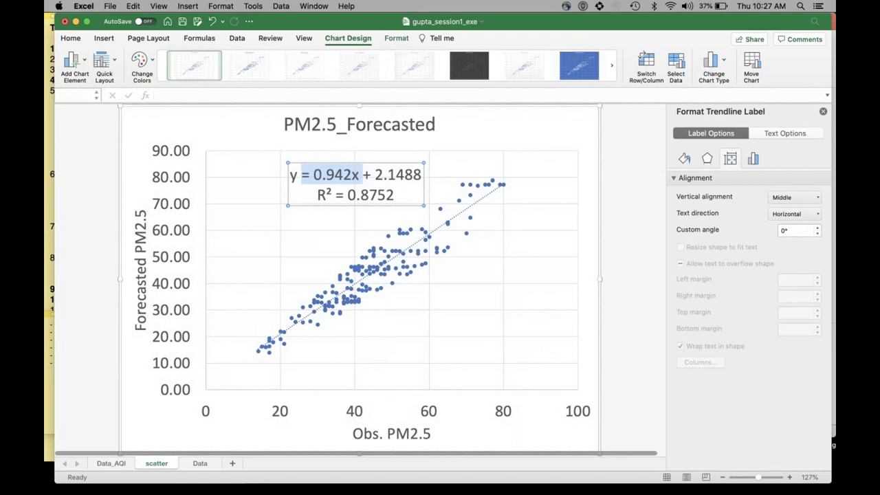
pyautogui.click(625, 365)
pyautogui.click(581, 339)
pyautogui.click(334, 201)
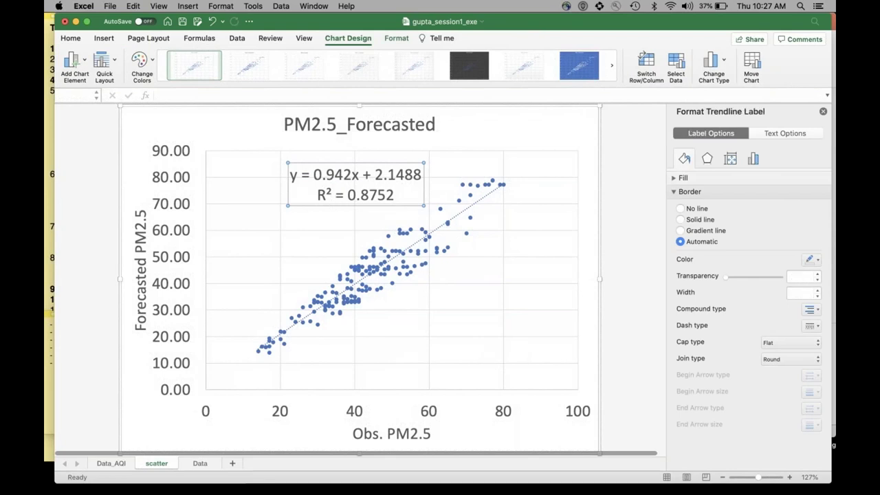
pyautogui.moveTo(323, 203); pyautogui.dragTo(252, 196)
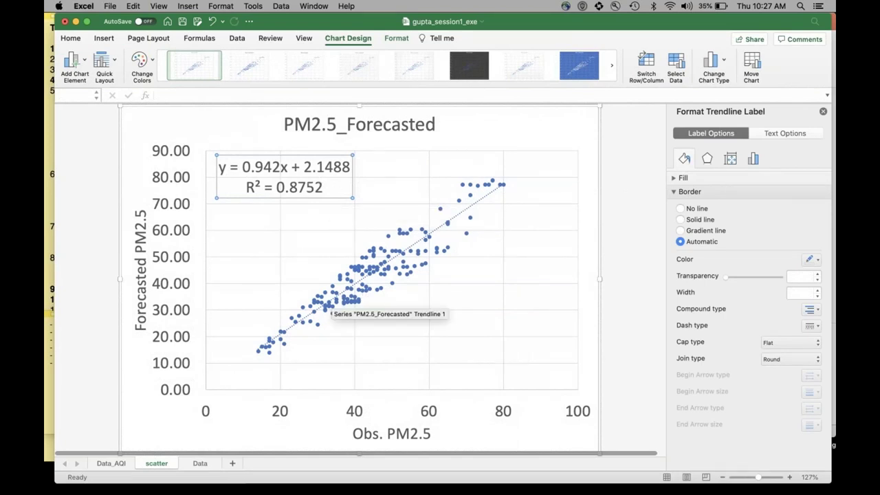
pyautogui.click(823, 112)
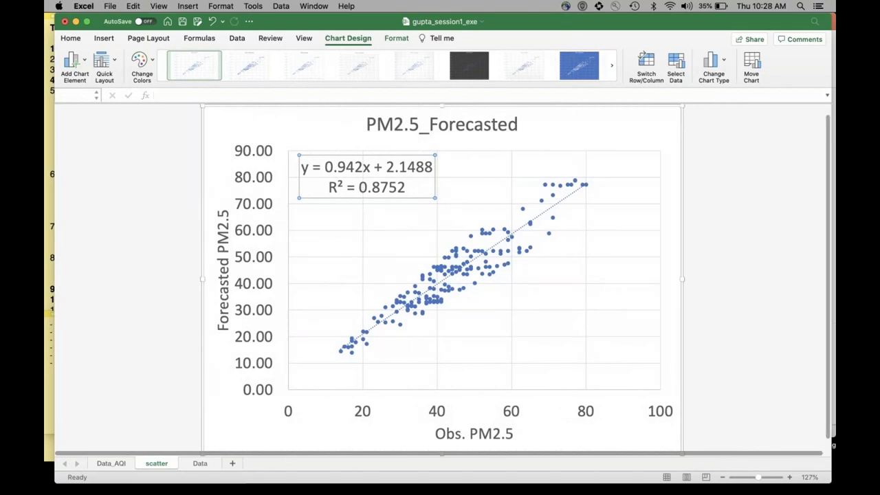
# Step: Review the station records on the Data sheet
pyautogui.click(200, 463)
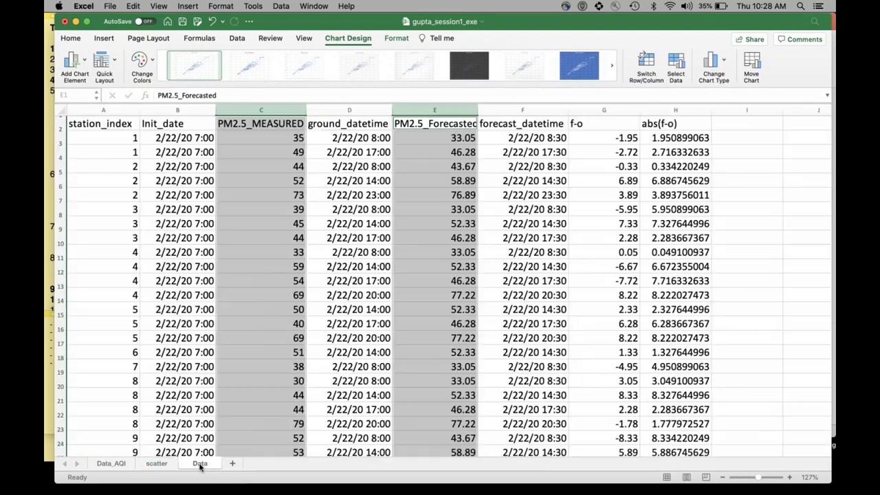
pyautogui.click(749, 232)
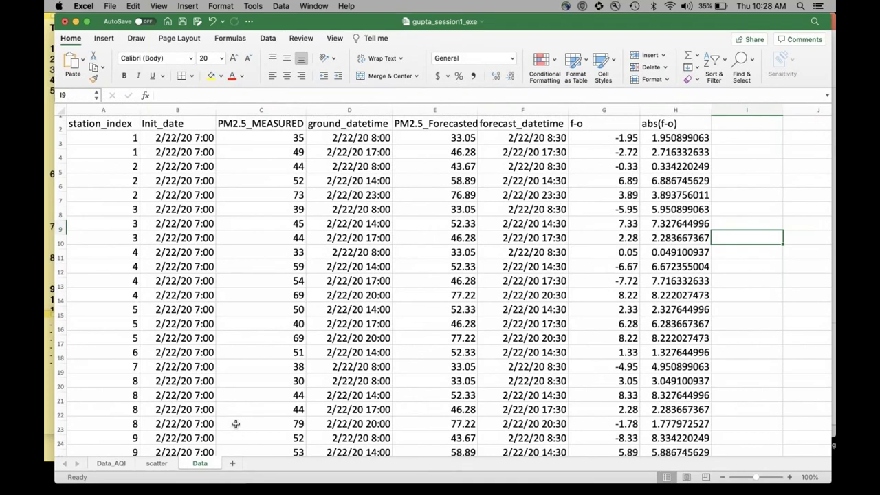
pyautogui.scroll(-3, 137, 340)
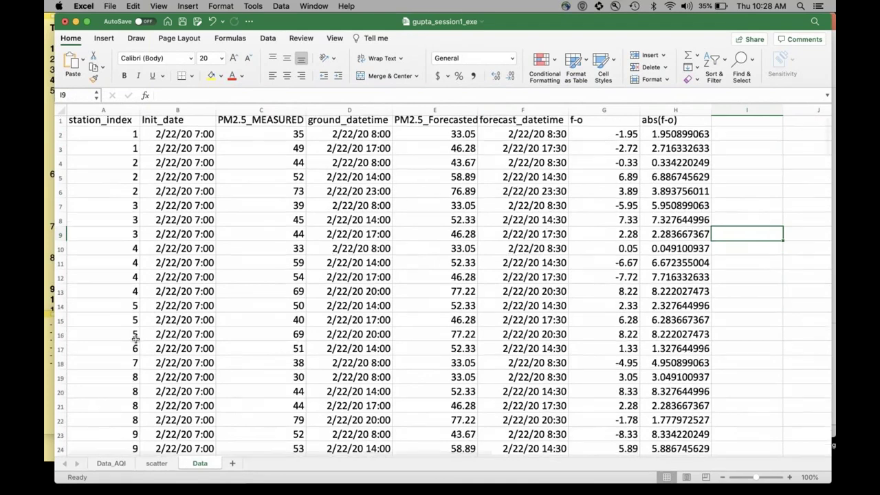
pyautogui.click(125, 275)
pyautogui.hotkey('ctrl', 'Up')
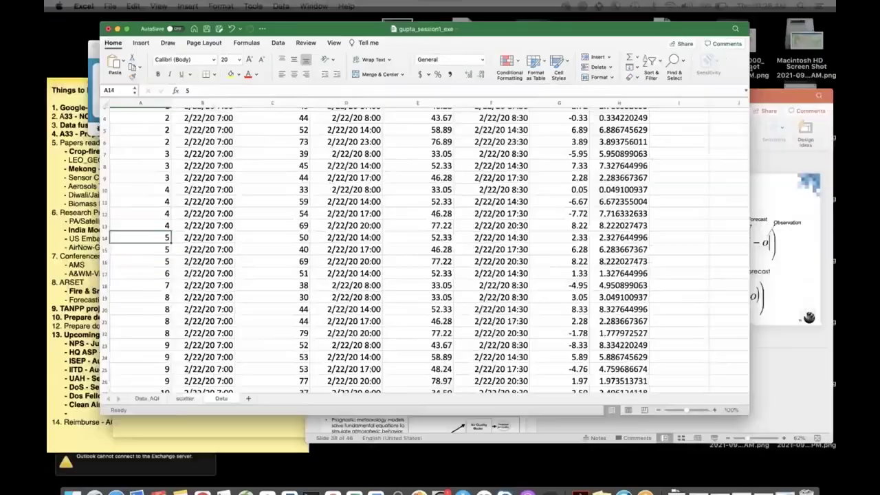
pyautogui.click(240, 217)
pyautogui.scroll(-15, 115, 330)
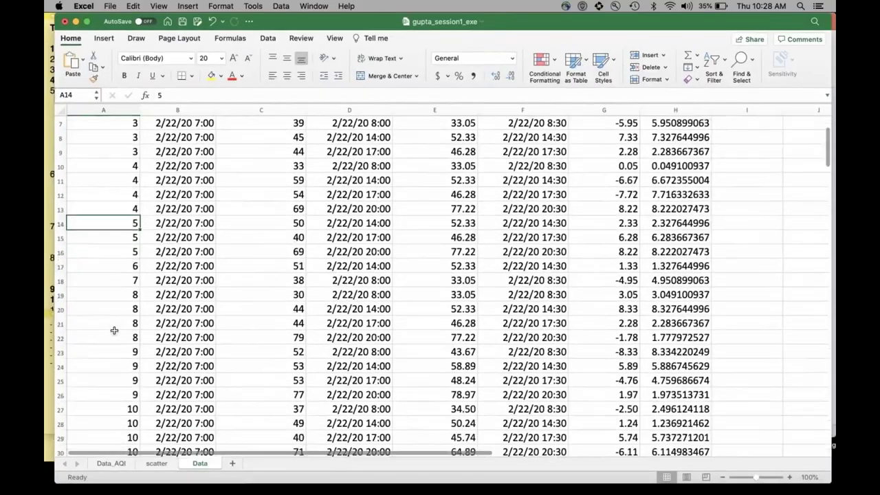
pyautogui.scroll(15, 114, 330)
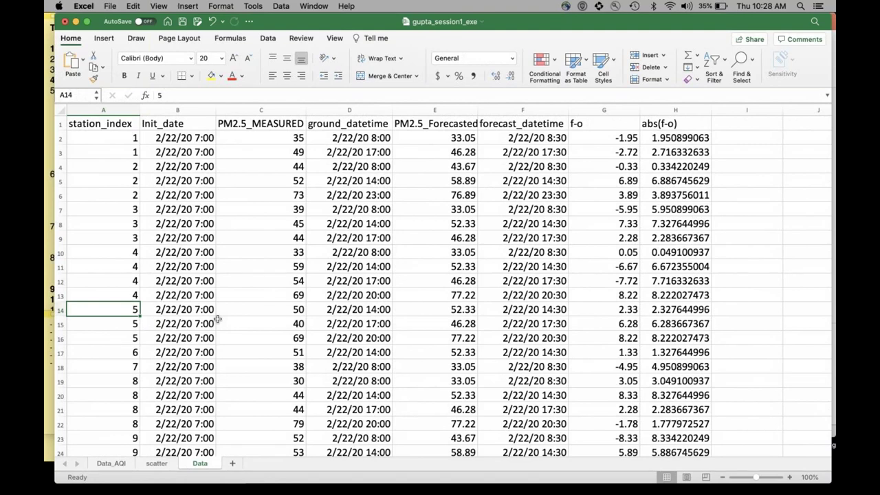
# Step: Add filters to the header row of the whole table on the Data sheet
pyautogui.press('super+a')
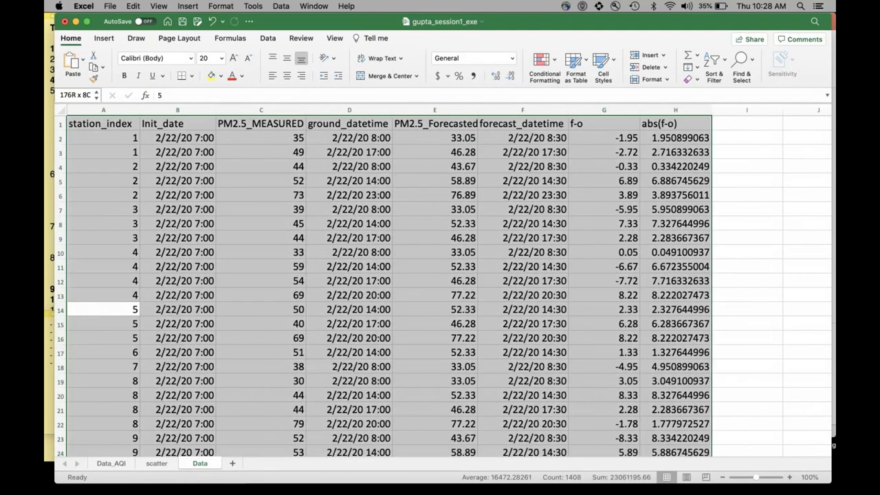
pyautogui.click(715, 62)
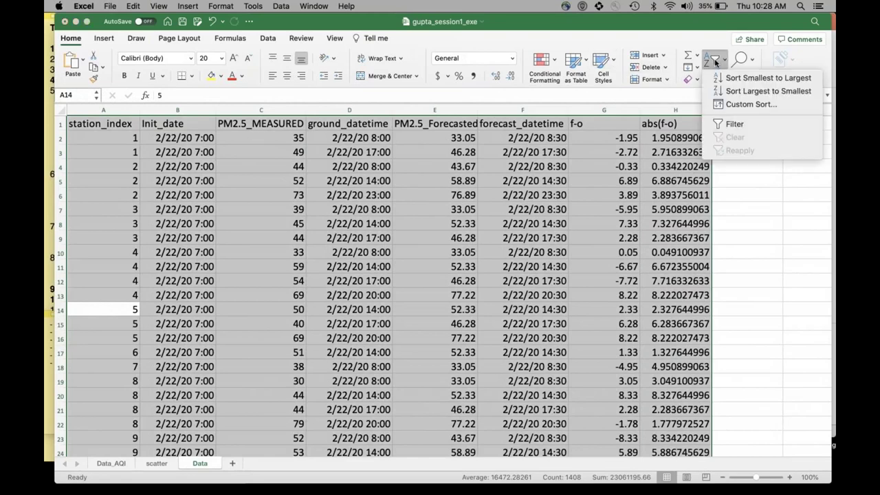
pyautogui.click(731, 124)
pyautogui.click(731, 136)
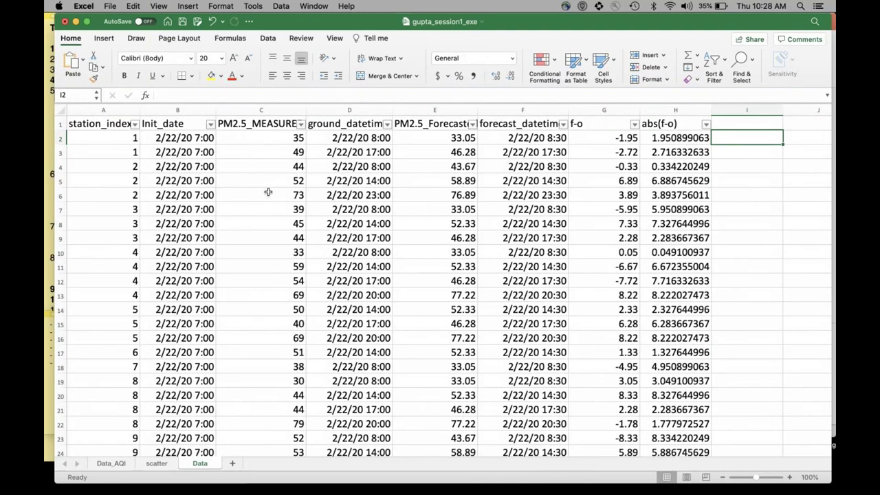
# Step: Insert a scatter chart with smooth lines and markers from the ground_datetime and PM2.5_Forecasted columns
pyautogui.click(356, 138)
pyautogui.moveTo(356, 138); pyautogui.dragTo(363, 446)
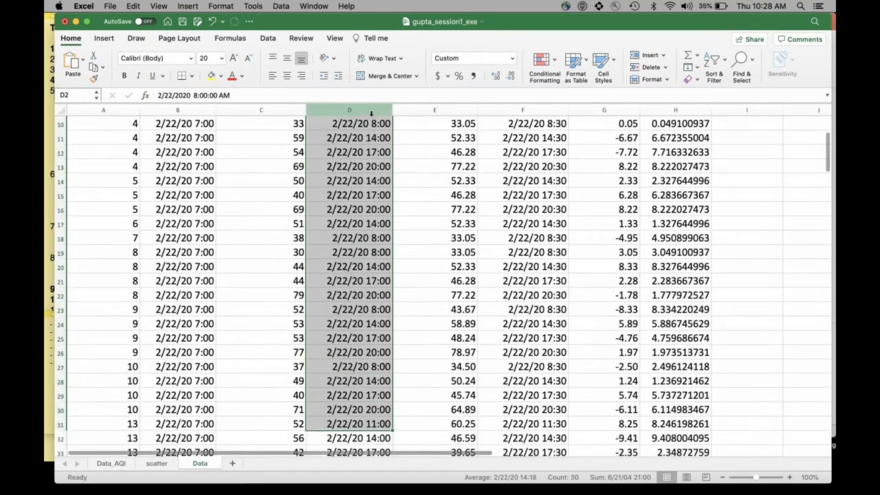
pyautogui.click(371, 112)
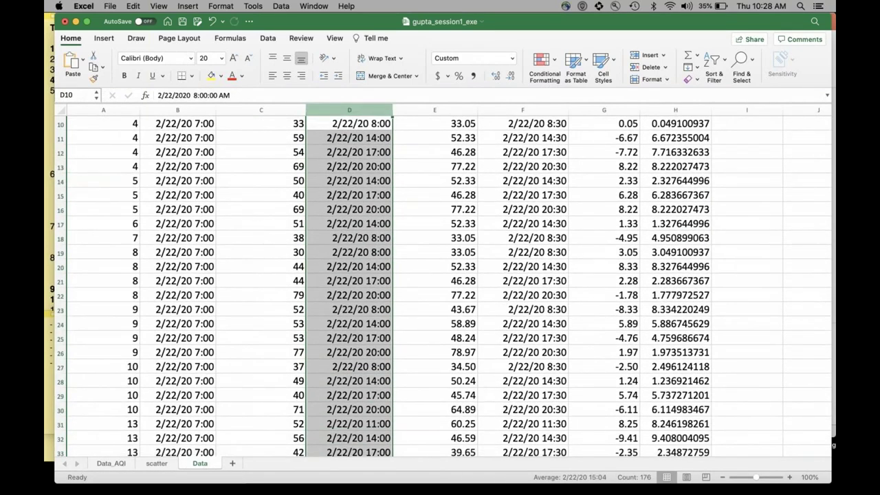
pyautogui.scroll(5, 422, 163)
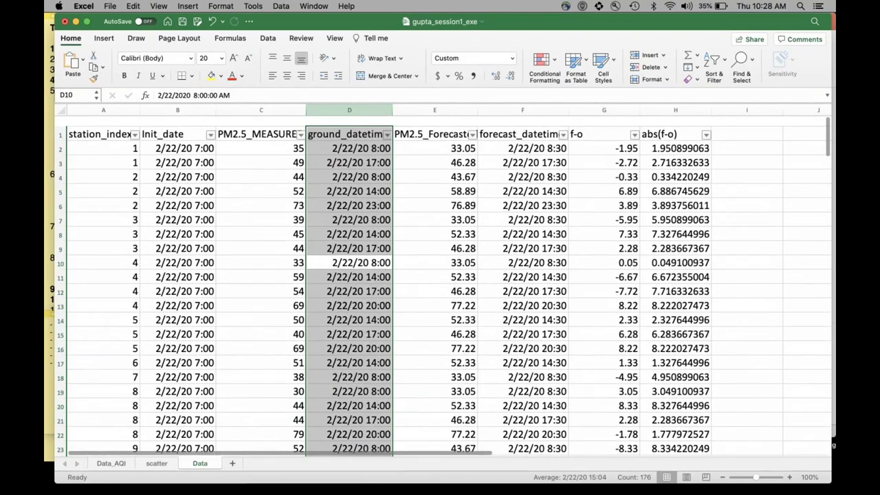
pyautogui.keyDown('shift'); pyautogui.click(440, 111); pyautogui.keyUp('shift')
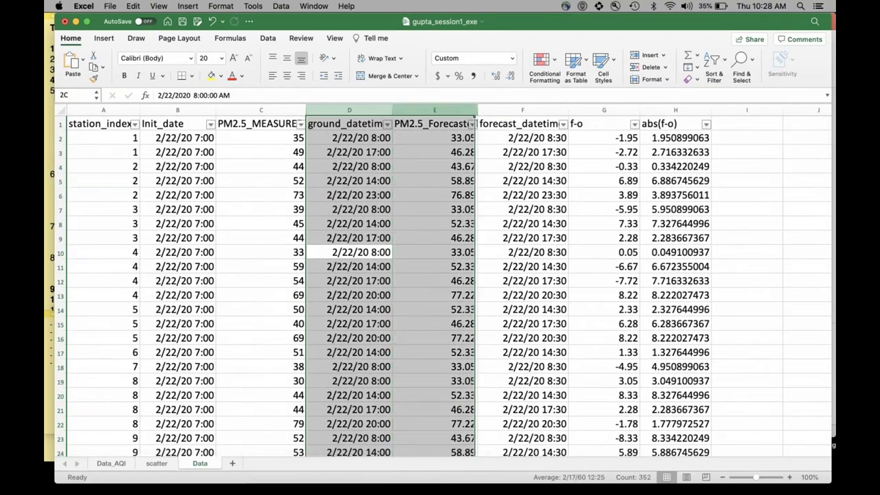
pyautogui.click(104, 39)
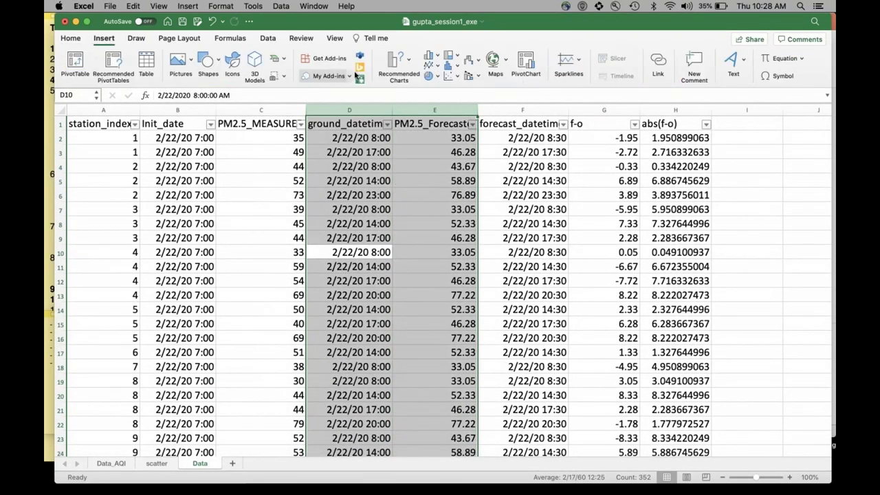
pyautogui.click(454, 76)
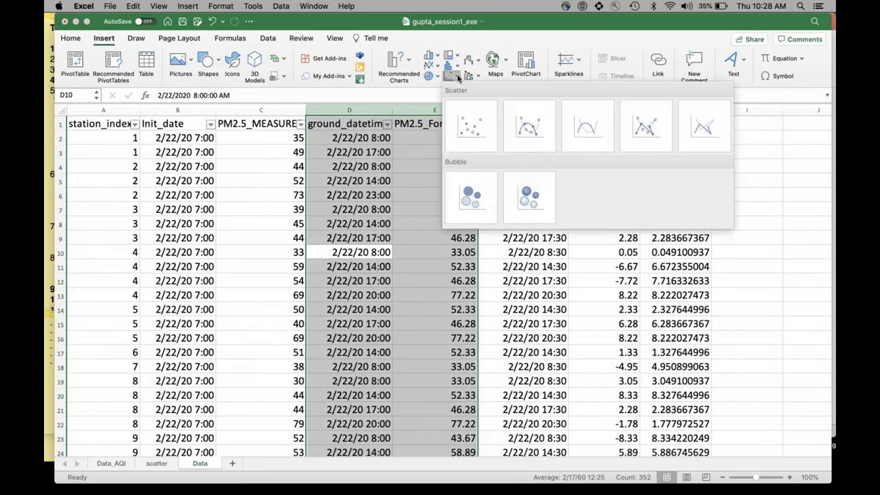
pyautogui.click(528, 138)
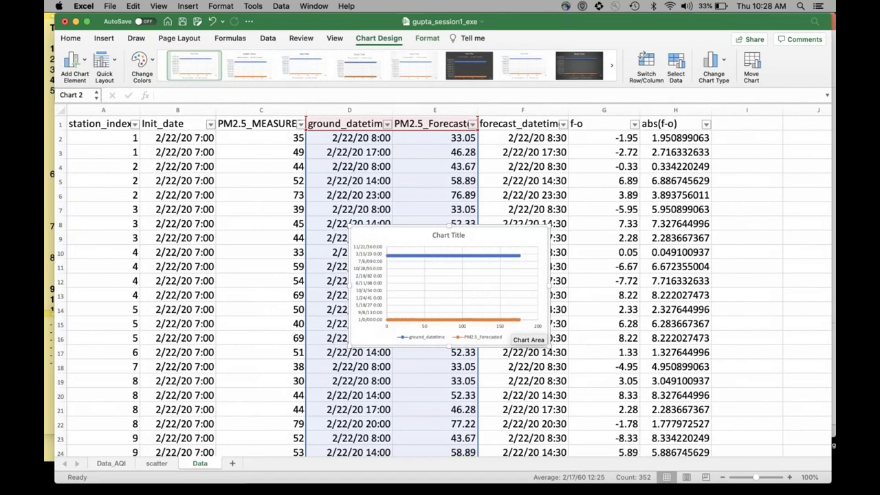
# Step: Move the chart from the Data sheet to a new sheet named TimeSeries
pyautogui.rightClick(524, 334)
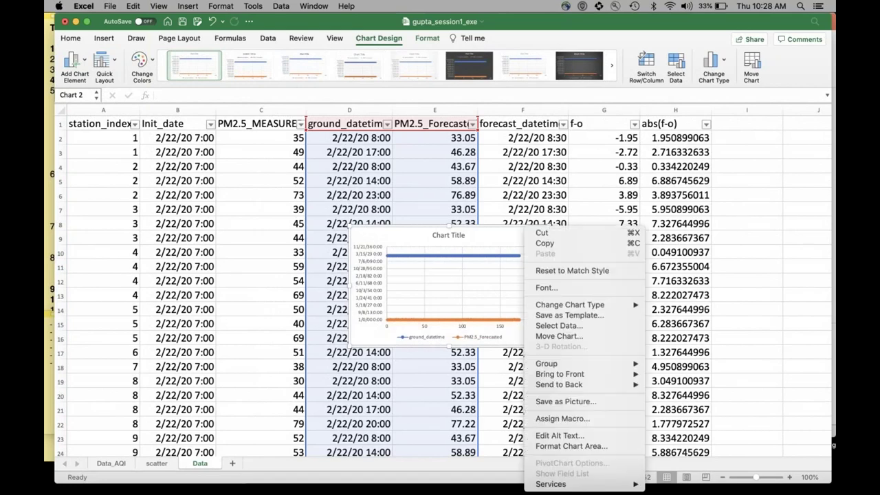
pyautogui.click(571, 336)
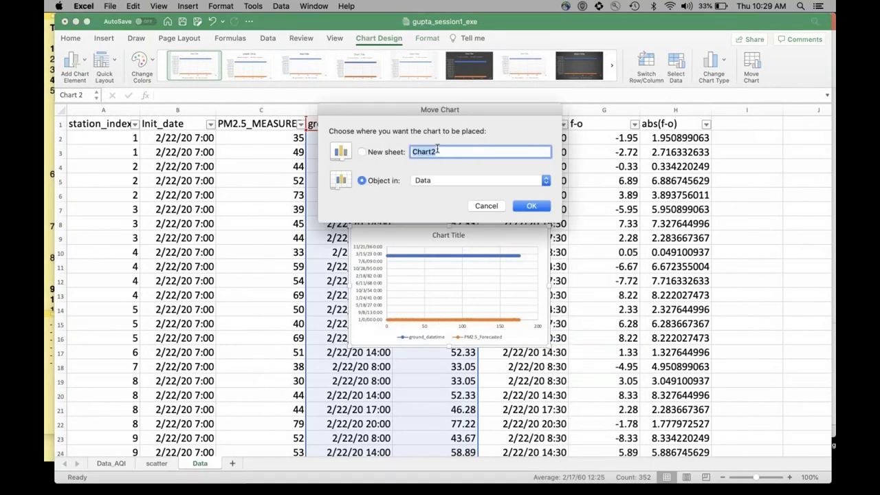
pyautogui.click(453, 150)
pyautogui.write('TimeS')
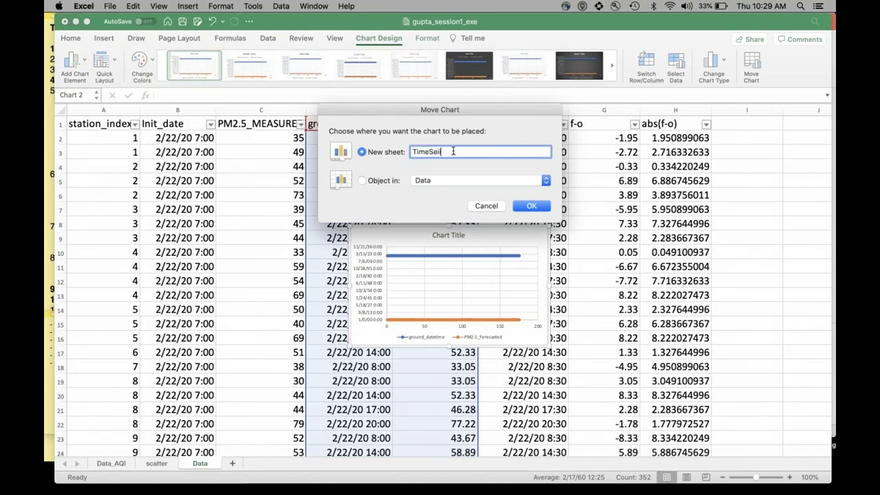
pyautogui.write('eries')
pyautogui.press('Return')
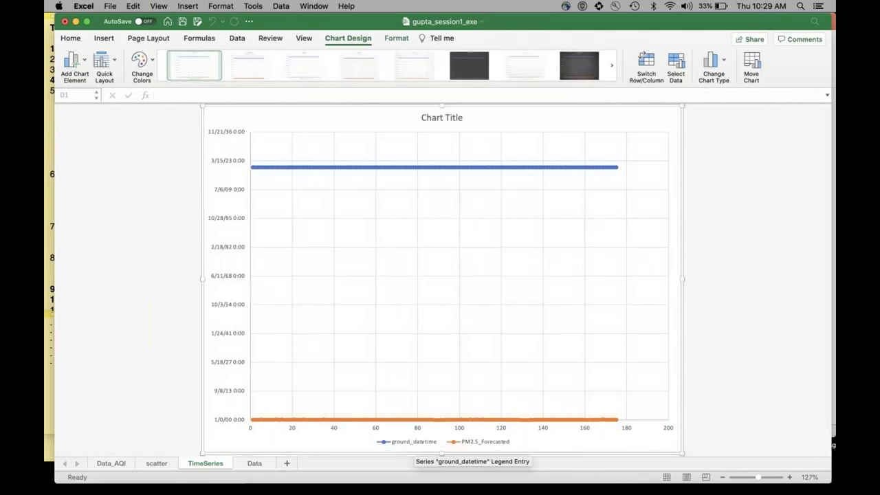
# Step: Apply the scatter with smooth lines and markers type to the TimeSeries chart and delete its PM2.5_Forecasted series
pyautogui.rightClick(414, 322)
pyautogui.moveTo(457, 354)
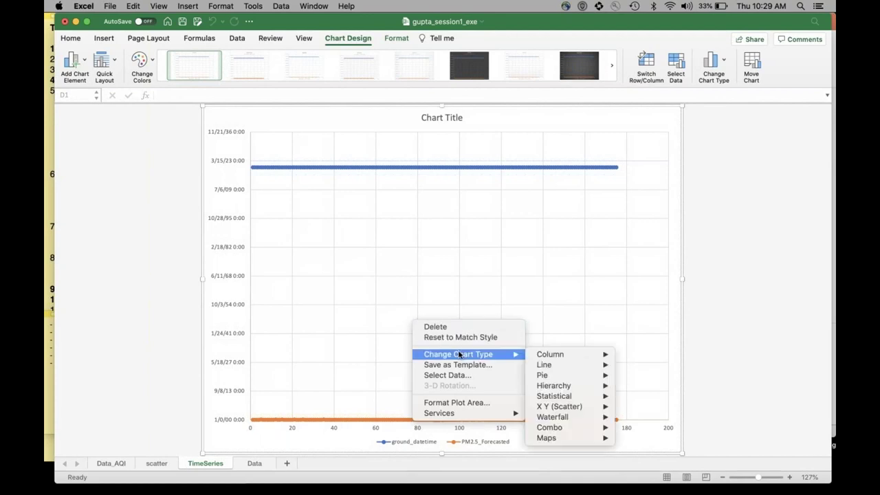
pyautogui.moveTo(581, 361)
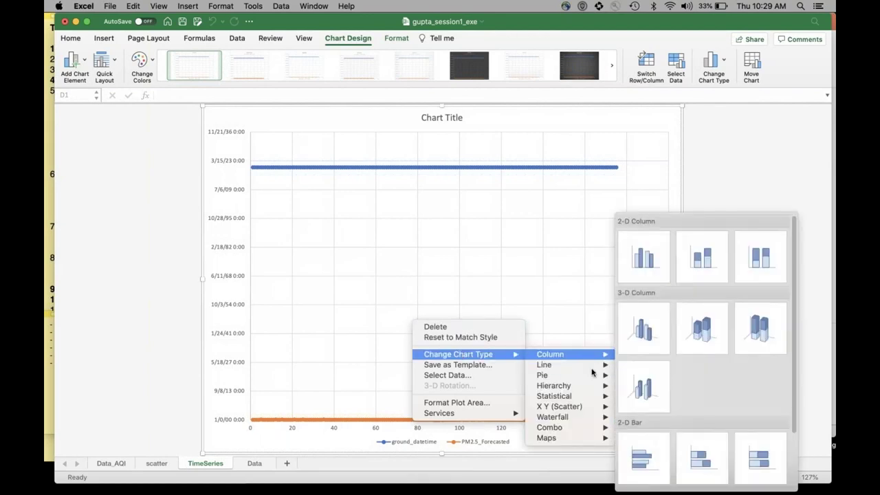
pyautogui.moveTo(589, 408)
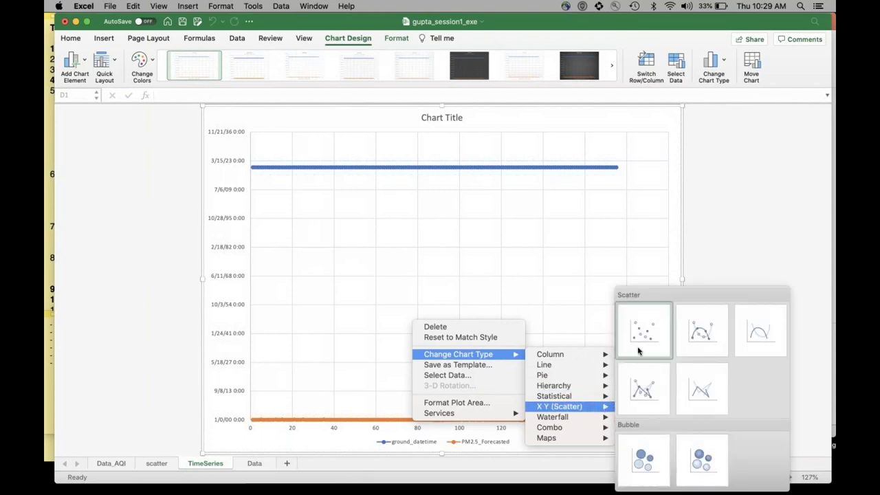
pyautogui.click(688, 344)
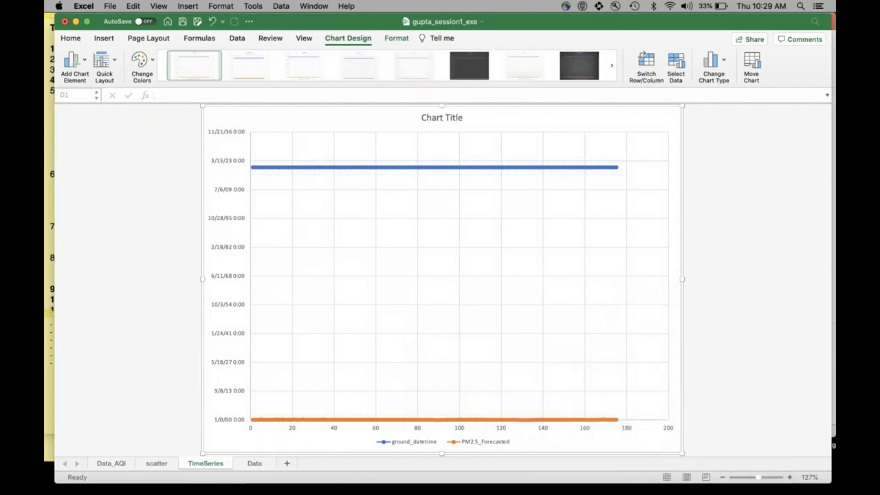
pyautogui.click(532, 421)
pyautogui.press('Delete')
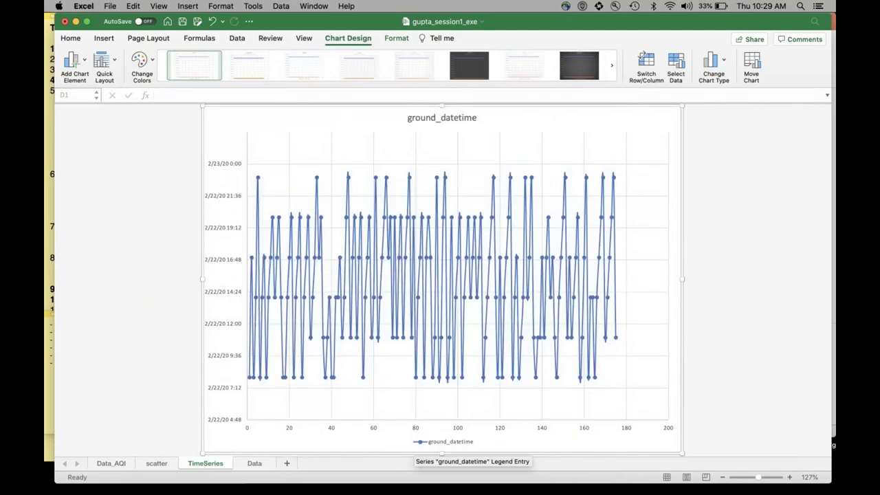
# Step: Rename the ground_datetime series as Observed in the TimeSeries chart's data source
pyautogui.click(247, 249)
pyautogui.rightClick(246, 250)
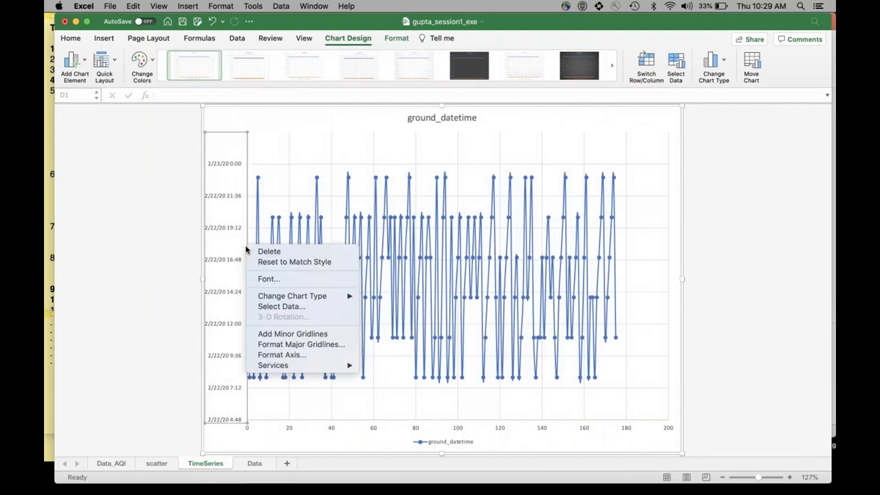
pyautogui.moveTo(310, 297)
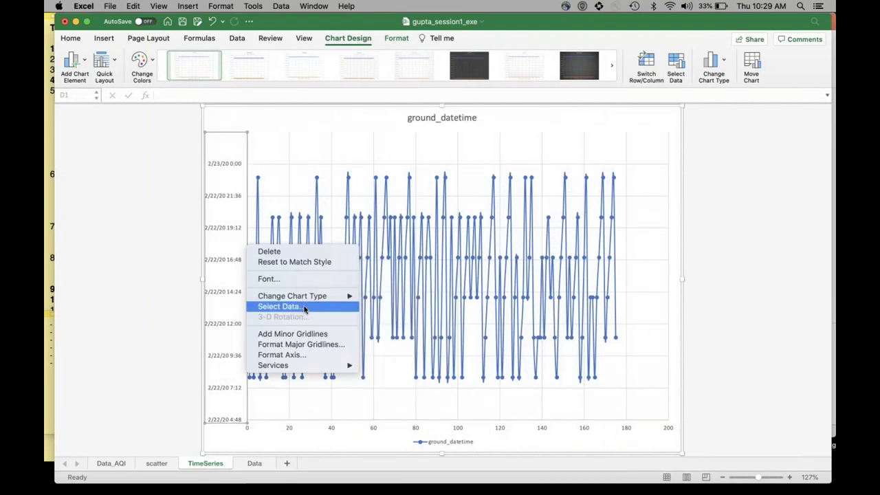
pyautogui.click(279, 306)
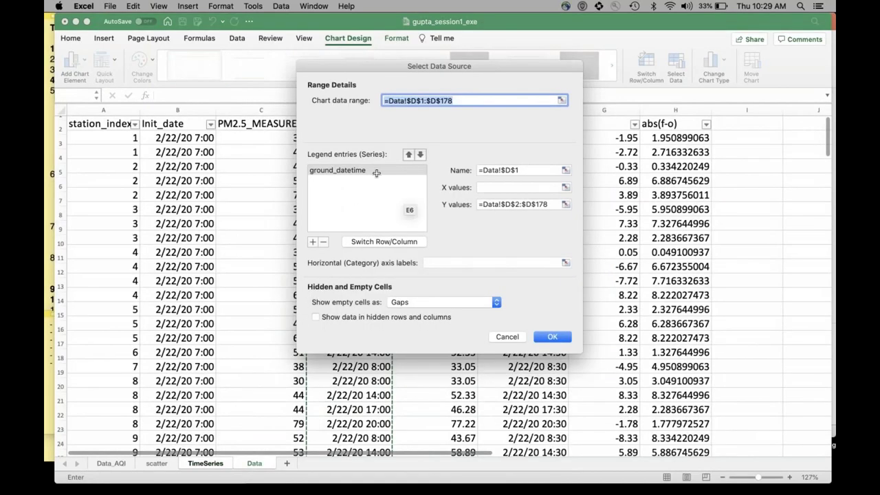
pyautogui.click(421, 170)
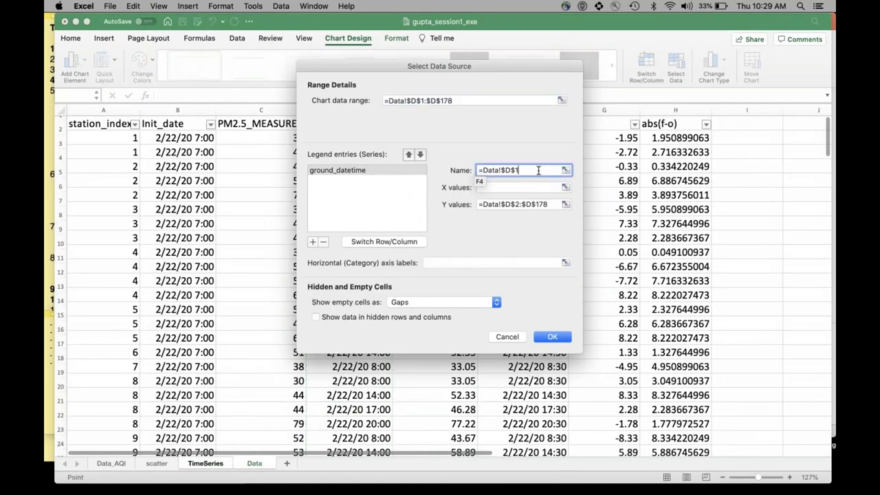
pyautogui.write('Observed')
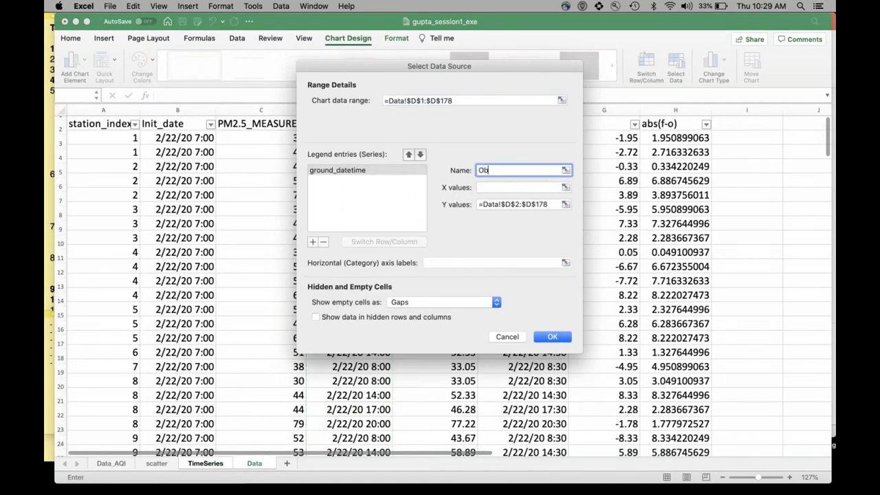
# Step: Set the Observed series' X values to =Data!$D$2:$D$176 and its Y values to =Data!$C$2:$C$176
pyautogui.click(565, 189)
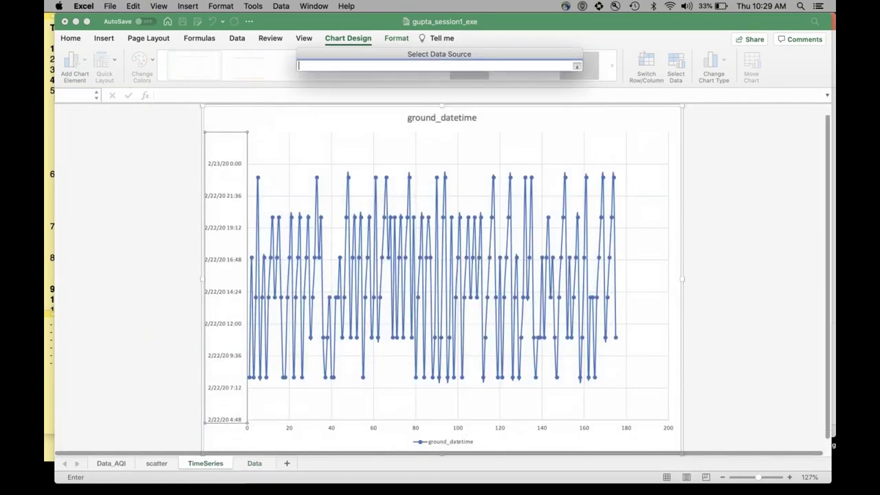
pyautogui.click(254, 463)
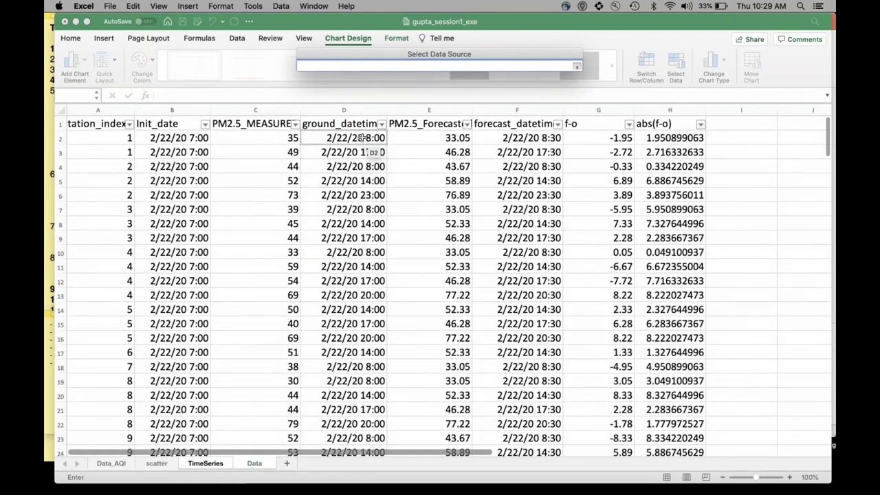
pyautogui.moveTo(361, 138); pyautogui.dragTo(375, 412)
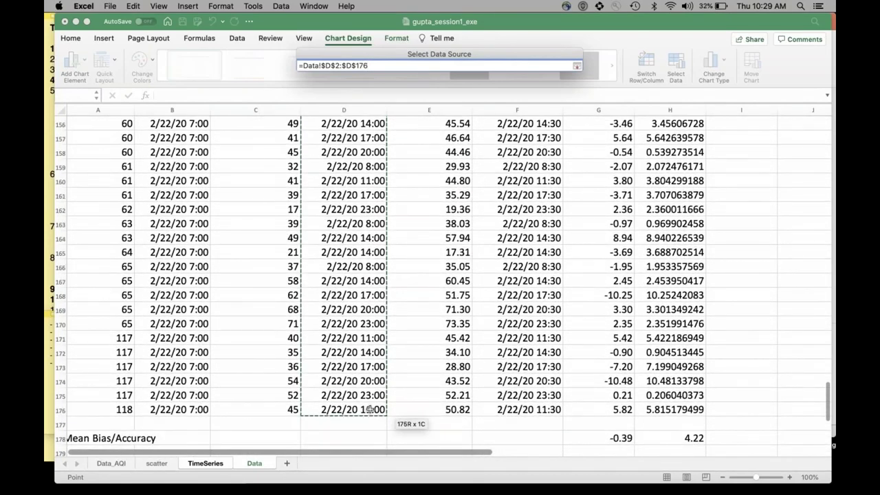
pyautogui.press('Return')
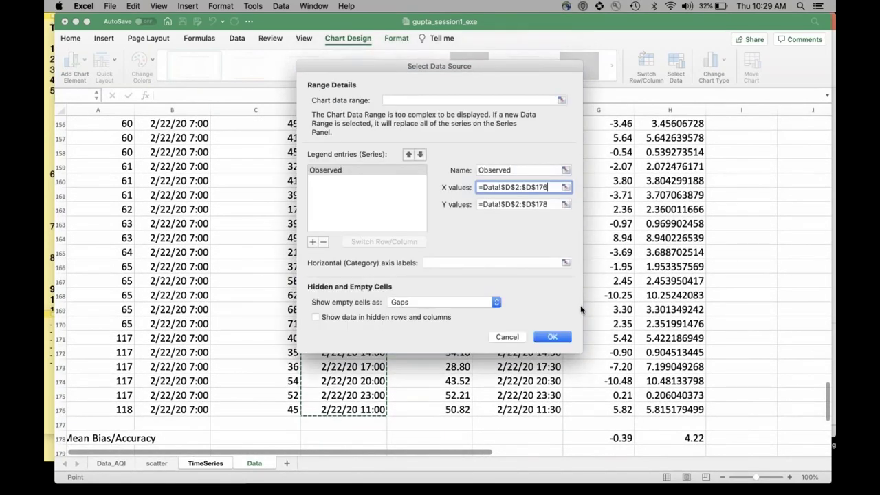
pyautogui.click(565, 204)
pyautogui.scroll(20, 292, 139)
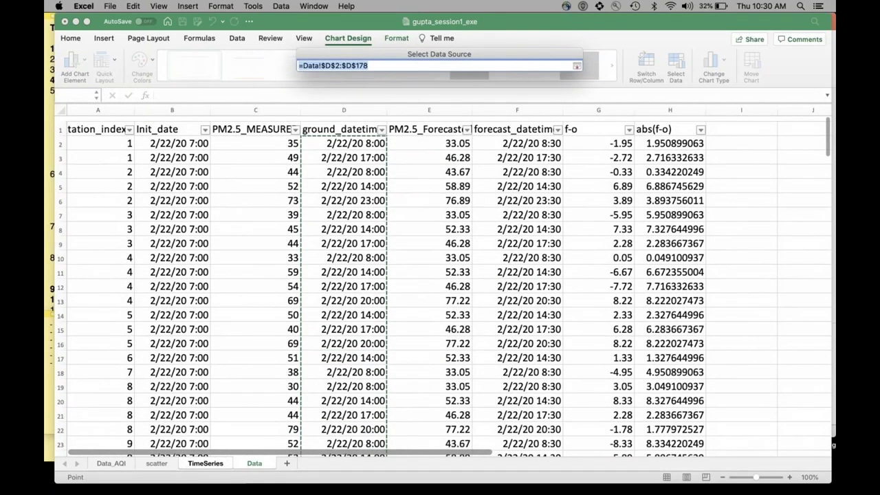
pyautogui.moveTo(292, 140); pyautogui.dragTo(284, 392)
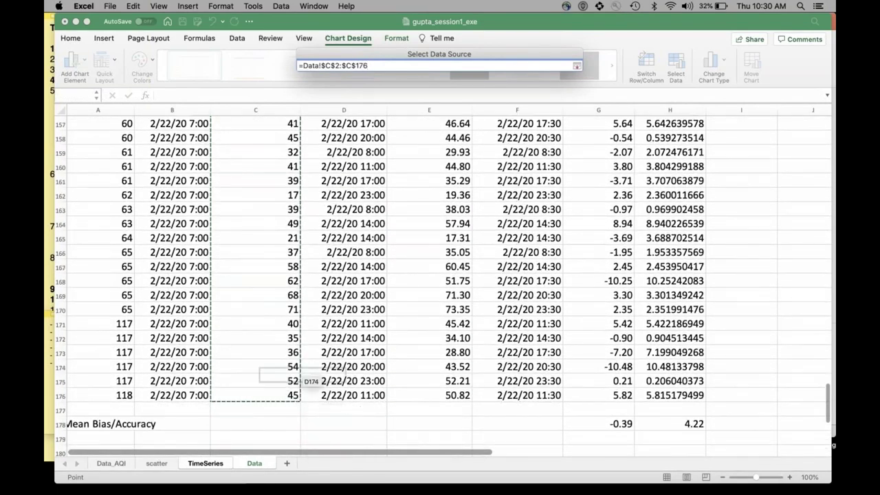
pyautogui.click(577, 65)
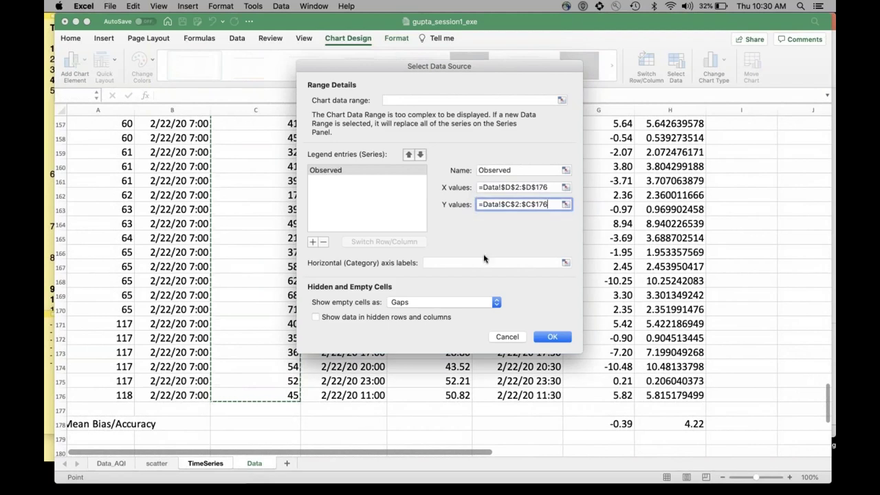
# Step: Add a second series named Forecasted with X values =Data!$D$2:$D$176
pyautogui.click(313, 242)
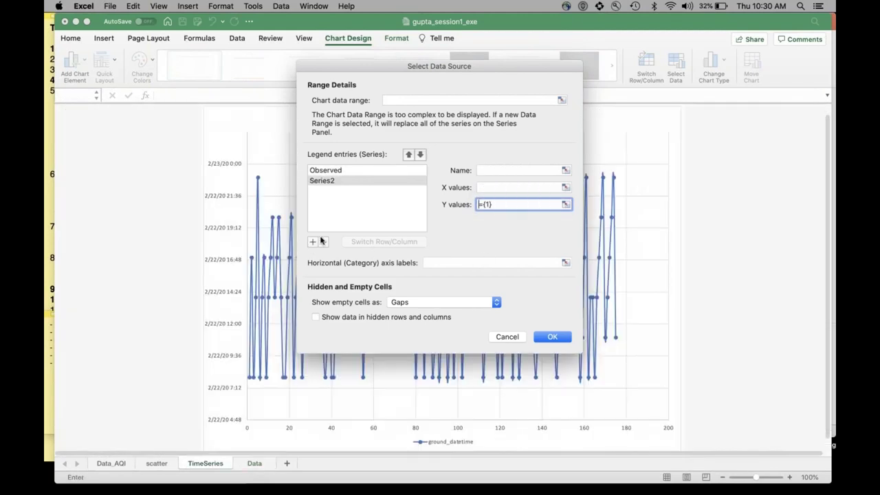
pyautogui.click(512, 169)
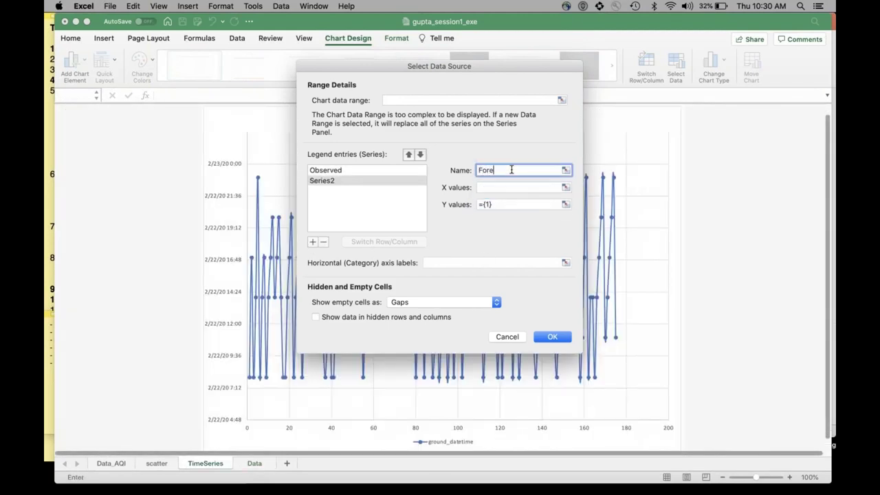
pyautogui.click(565, 187)
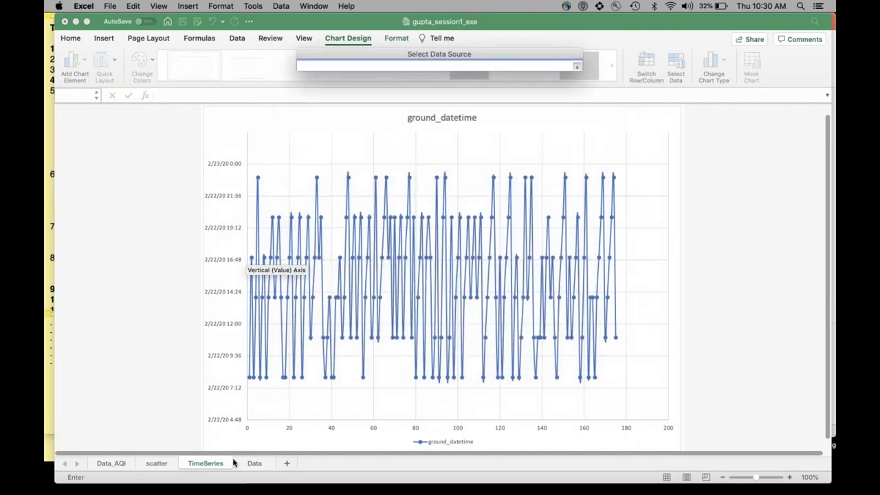
pyautogui.click(253, 463)
pyautogui.scroll(20, 337, 176)
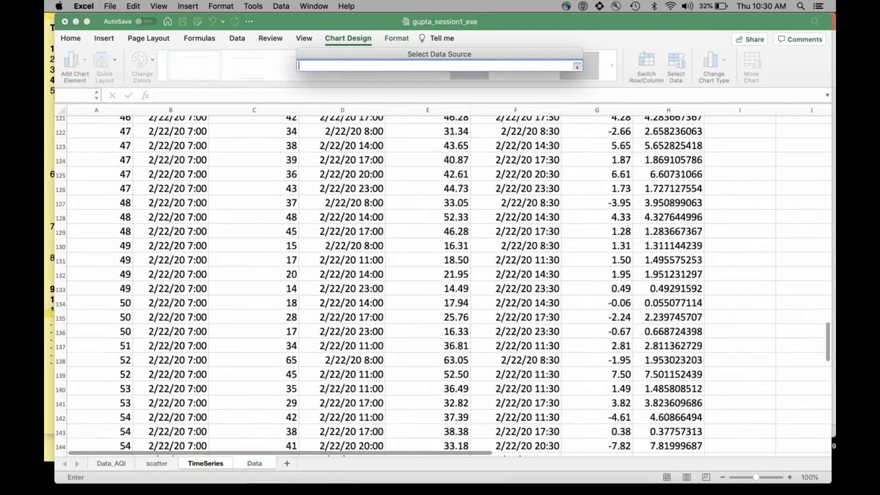
pyautogui.scroll(20, 443, 282)
pyautogui.click(343, 137)
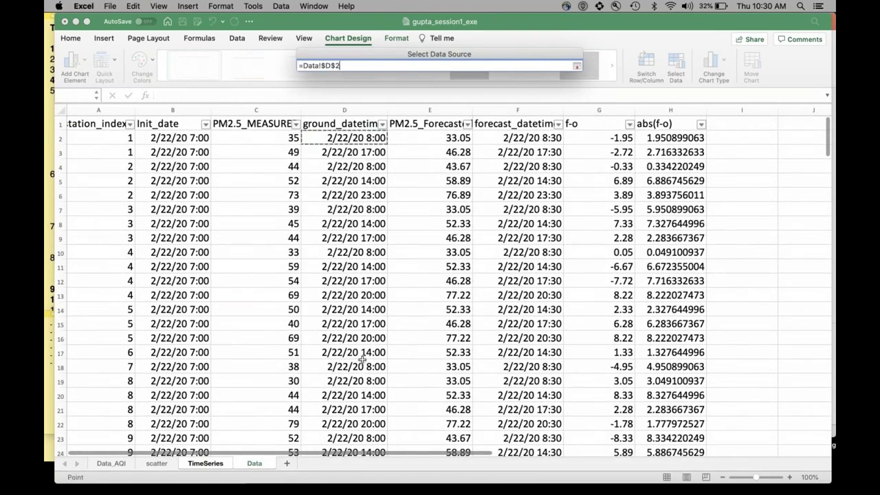
pyautogui.moveTo(362, 359); pyautogui.dragTo(371, 425)
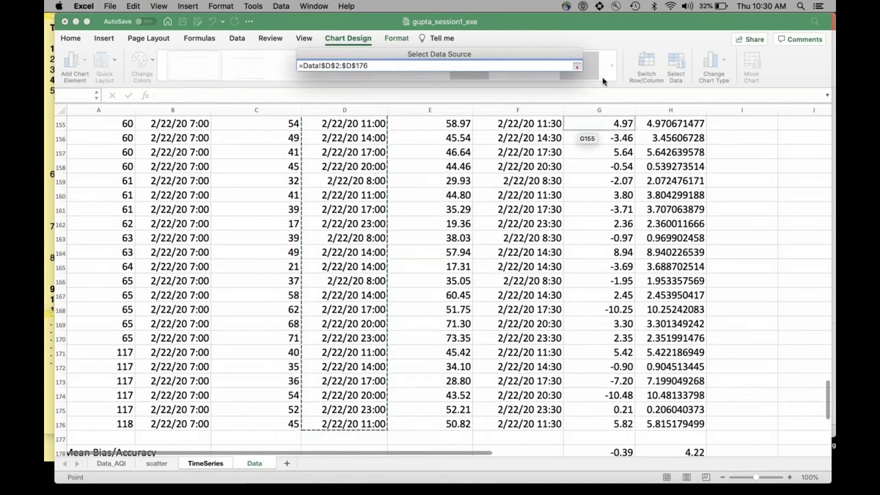
pyautogui.click(577, 65)
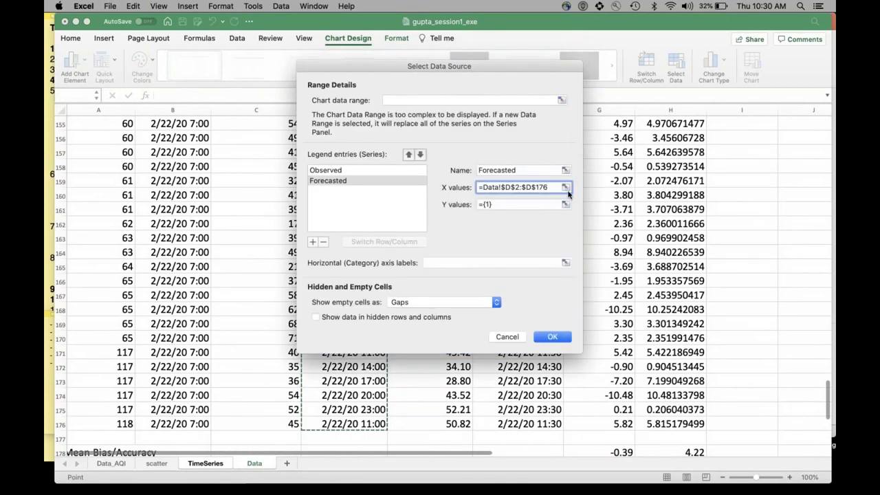
# Step: Set the Forecasted series' Y values to =Data!$E$2:$E$176 and apply the data source changes to the chart
pyautogui.click(565, 204)
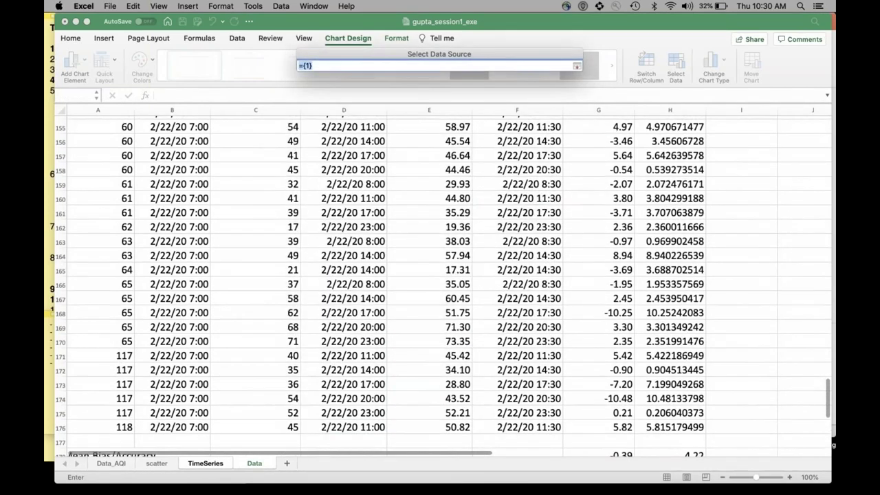
pyautogui.scroll(20, 446, 136)
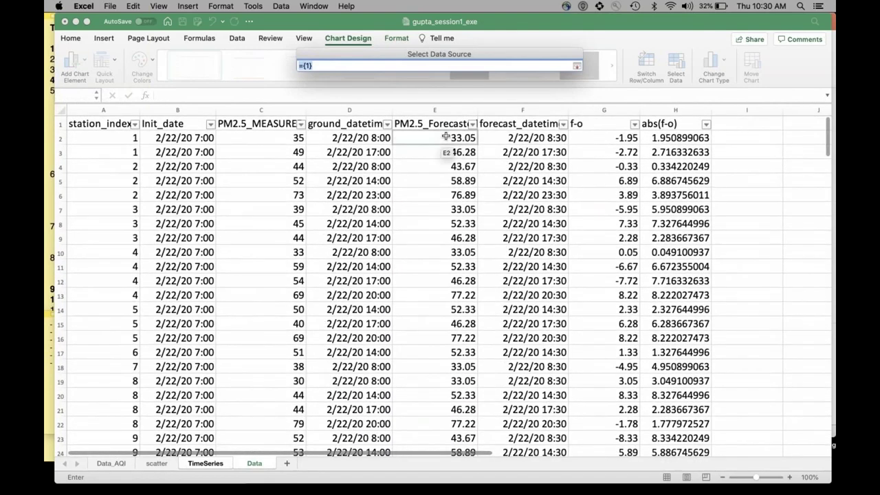
pyautogui.moveTo(446, 136); pyautogui.dragTo(452, 410)
pyautogui.click(577, 65)
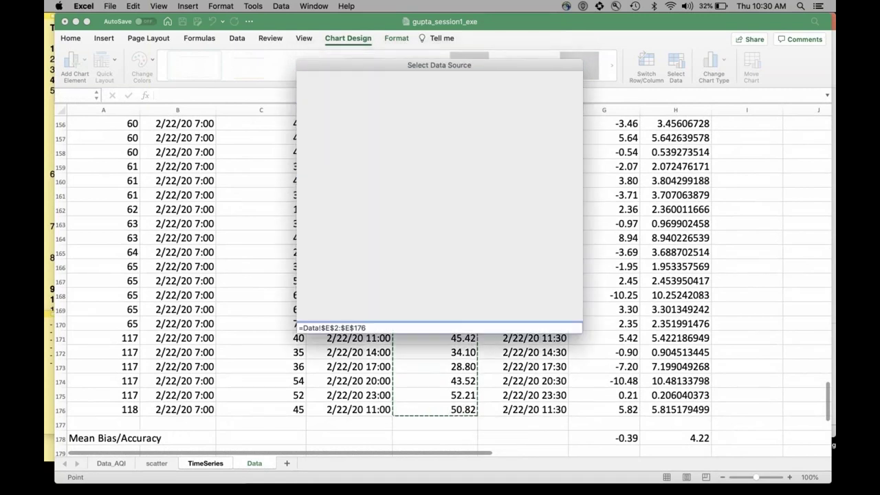
pyautogui.click(557, 335)
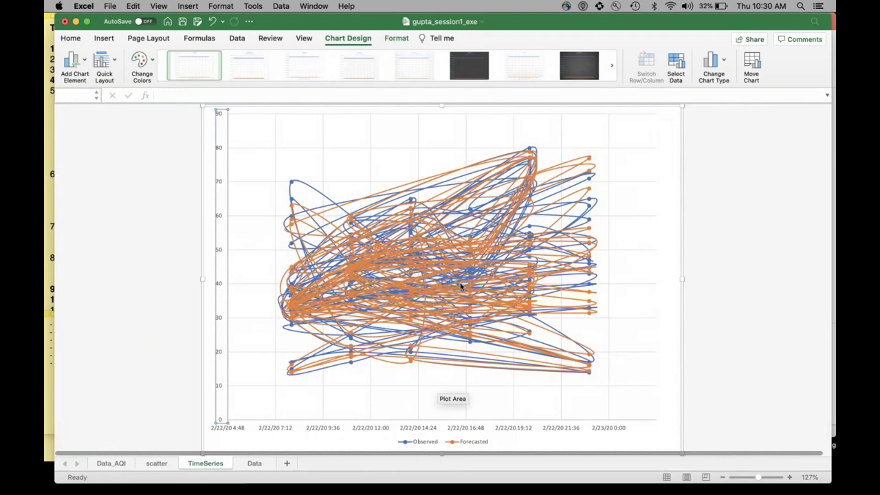
# Step: Filter the Data sheet's station_index column to show only station 10
pyautogui.click(254, 464)
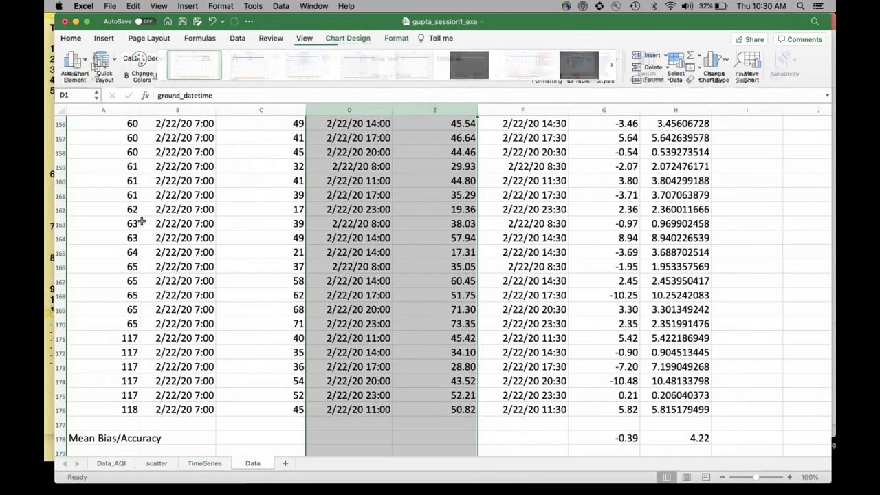
pyautogui.click(108, 225)
pyautogui.scroll(20, 108, 226)
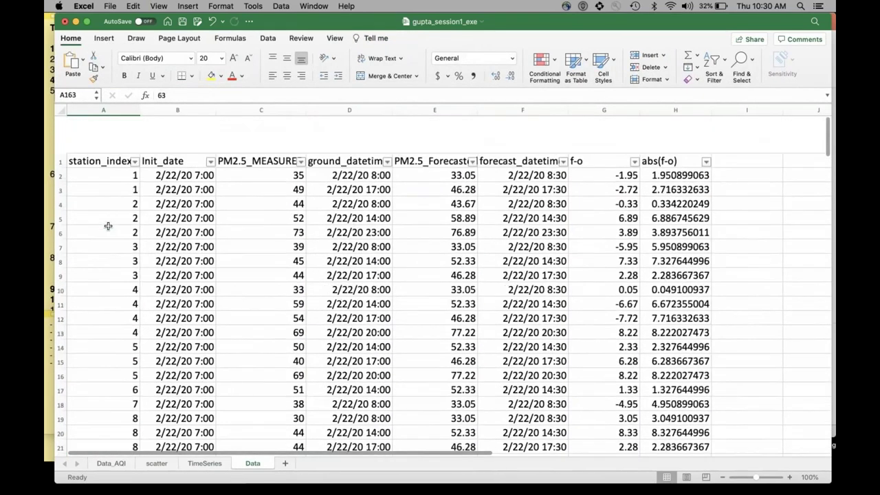
pyautogui.click(135, 124)
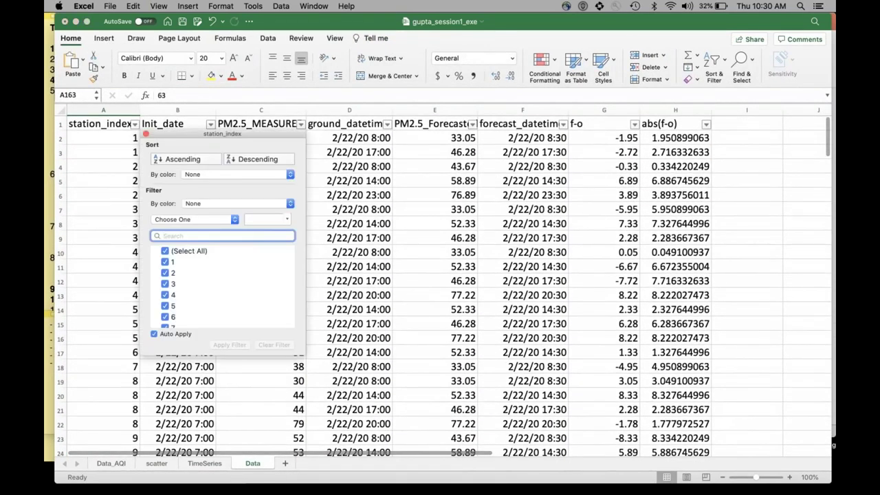
pyautogui.click(189, 251)
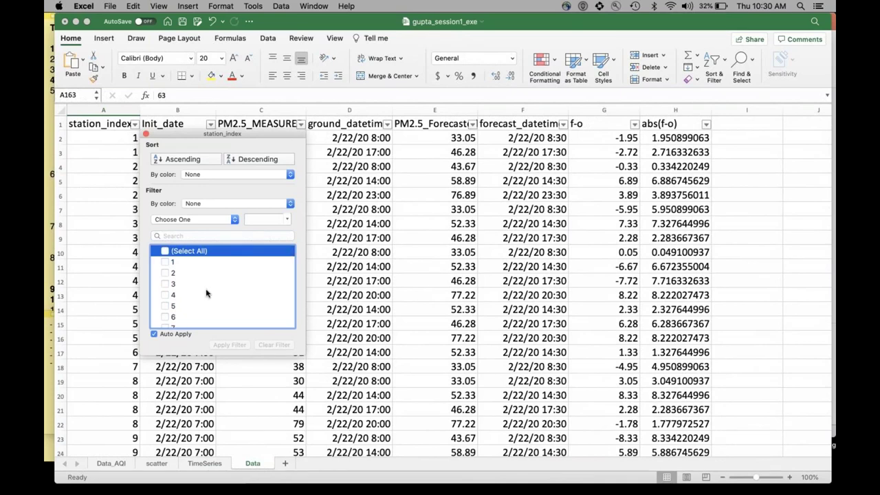
pyautogui.scroll(-3, 207, 294)
pyautogui.click(167, 307)
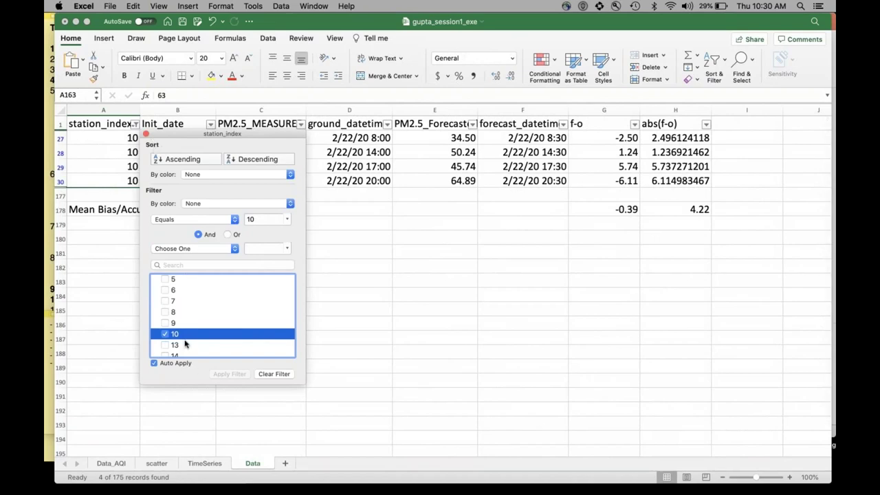
pyautogui.click(185, 418)
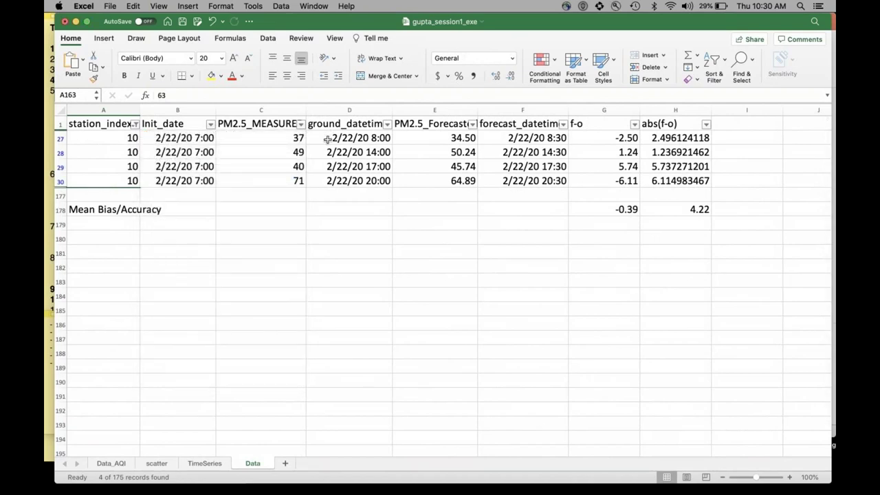
# Step: Set the font size of the TimeSeries chart's vertical axis labels to 20
pyautogui.click(215, 466)
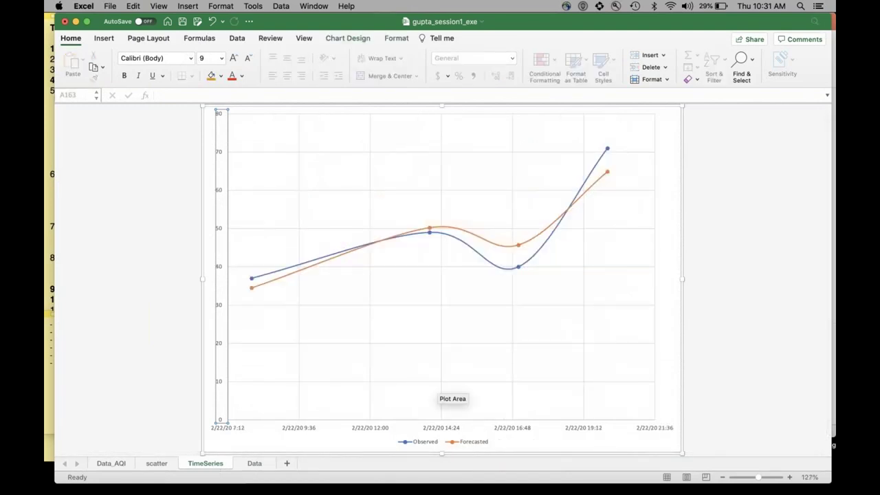
pyautogui.click(222, 58)
pyautogui.click(214, 166)
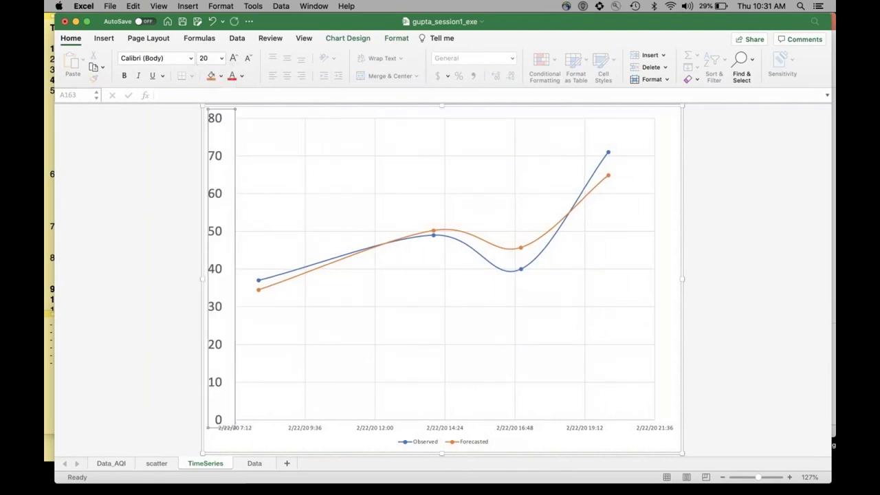
pyautogui.click(440, 395)
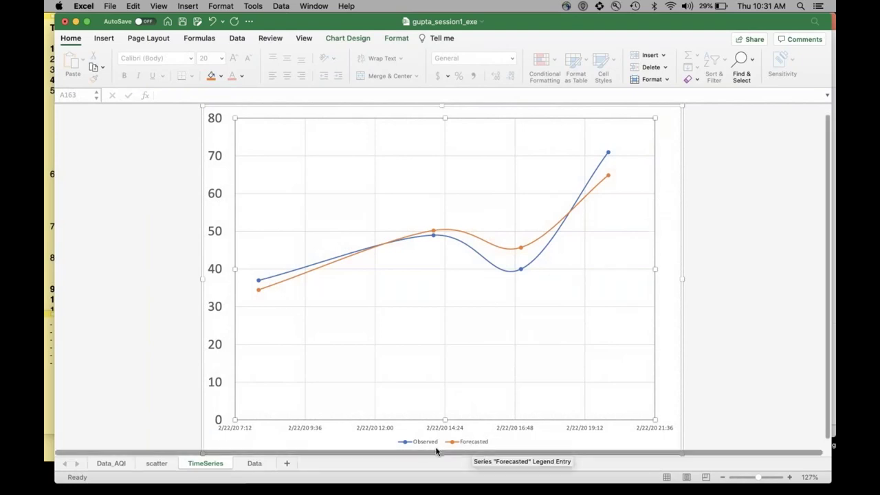
# Step: Filter the Data sheet's station_index column to station 8 only and view the observed and forecasted lines in the TimeSeries chart
pyautogui.click(255, 463)
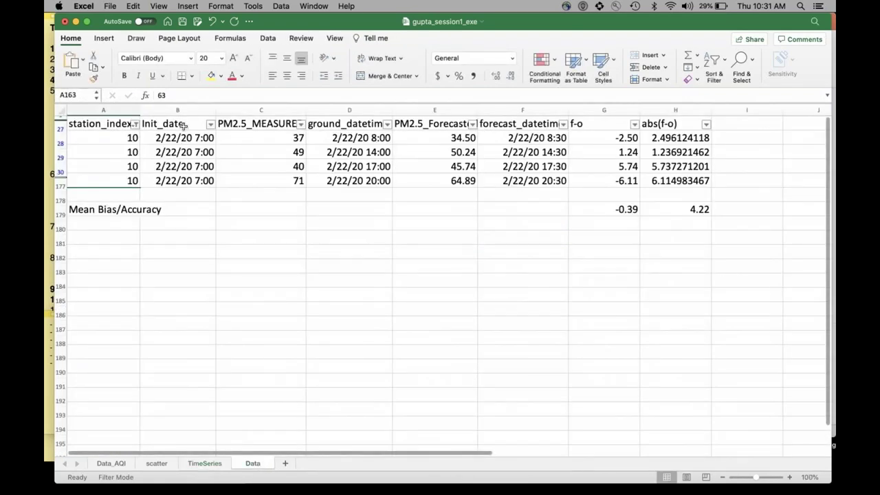
pyautogui.click(135, 124)
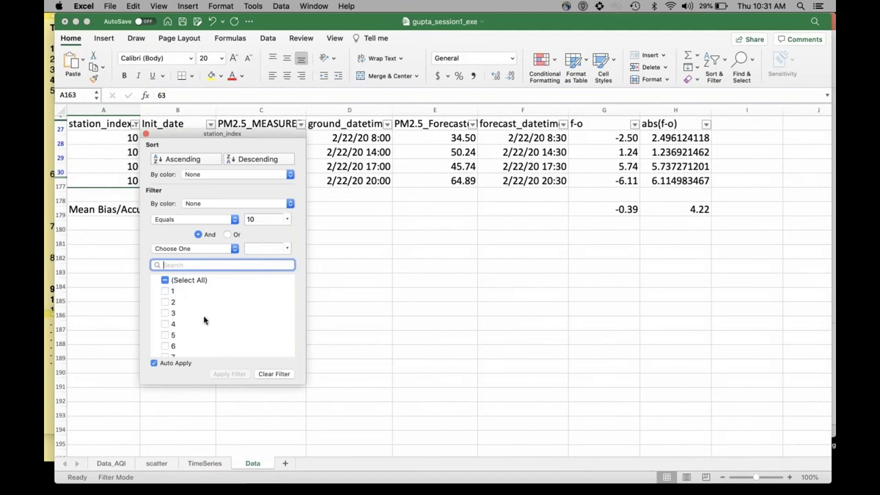
pyautogui.scroll(-2, 206, 322)
pyautogui.click(170, 327)
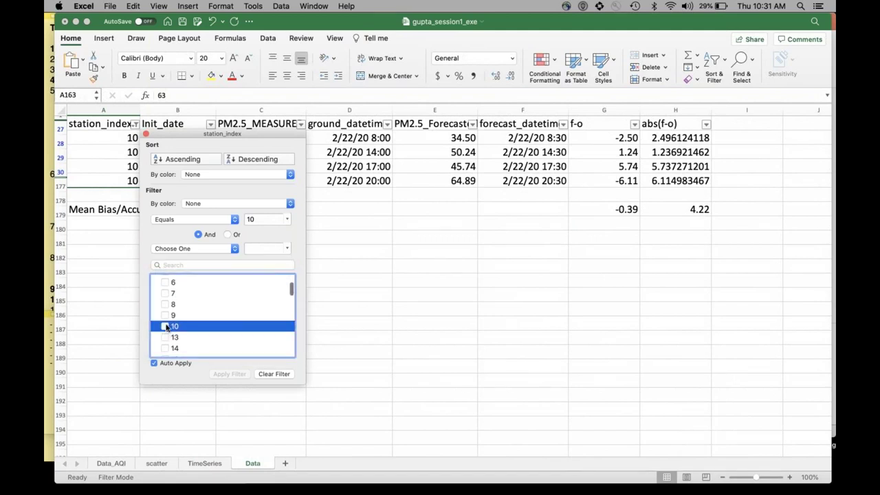
pyautogui.click(164, 306)
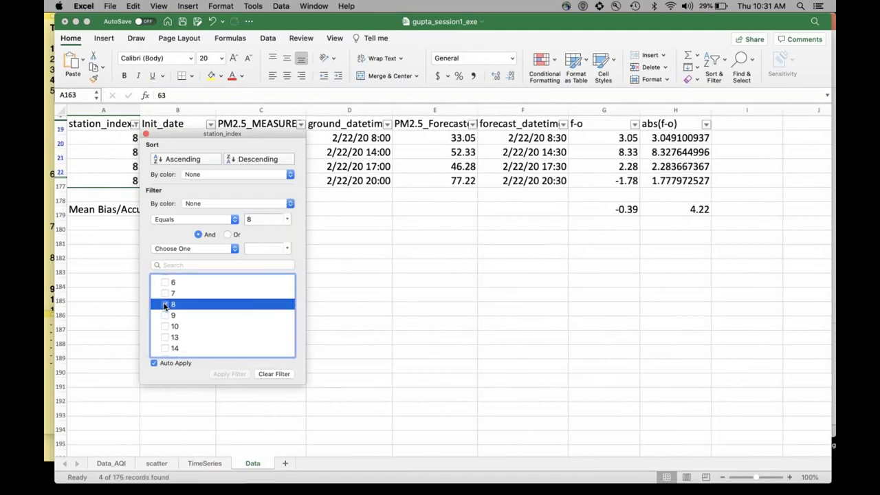
pyautogui.click(206, 466)
pyautogui.click(206, 466)
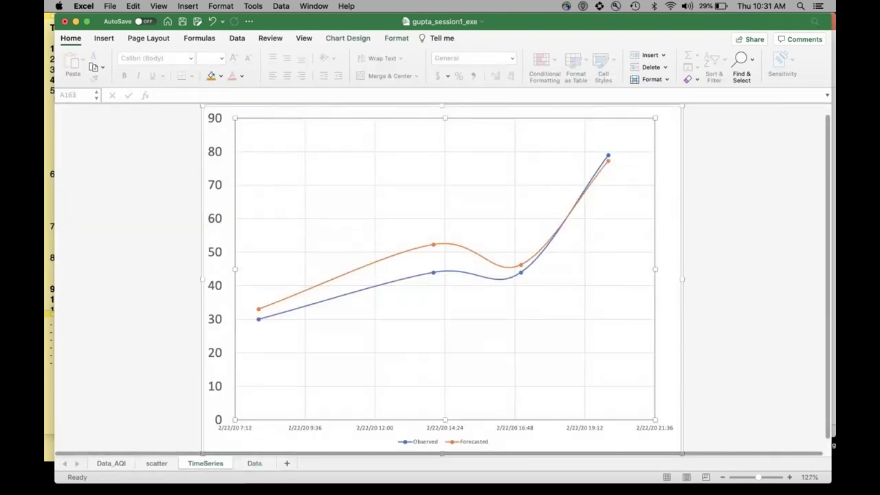
pyautogui.moveTo(597, 183)
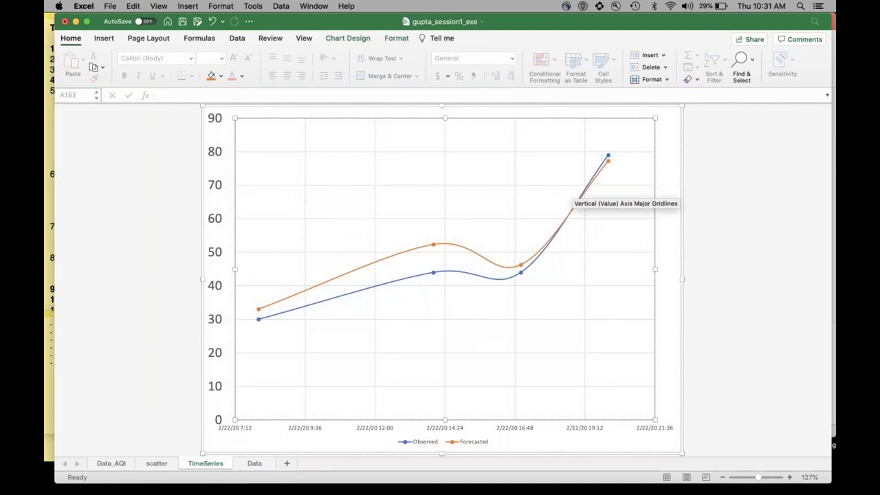
# Step: Restore all stations in the Data sheet's station_index filter
pyautogui.click(254, 464)
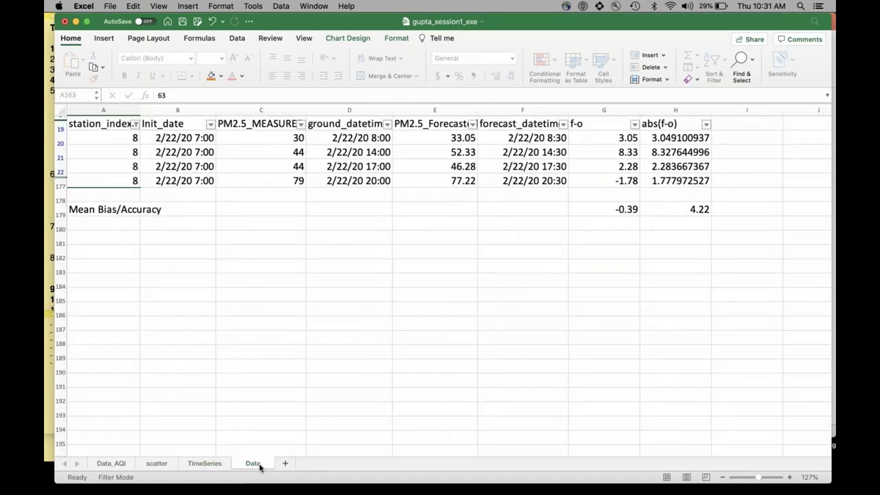
pyautogui.click(136, 124)
pyautogui.click(194, 282)
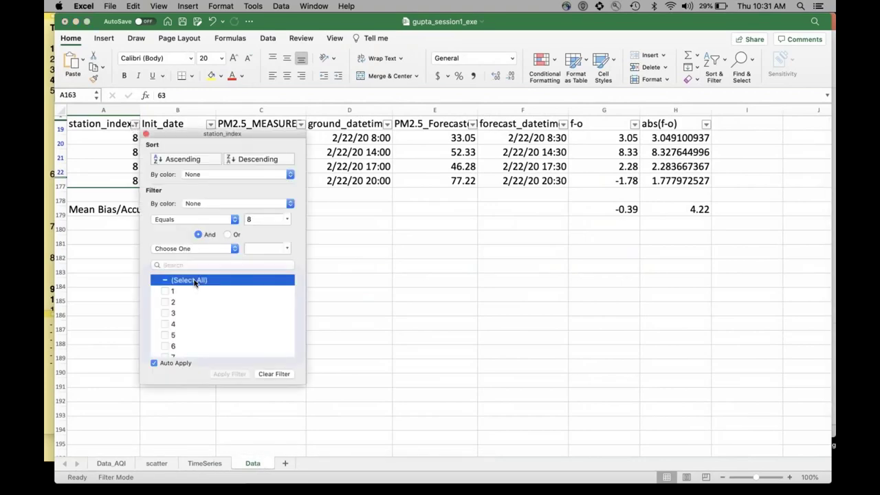
pyautogui.click(195, 281)
pyautogui.click(146, 134)
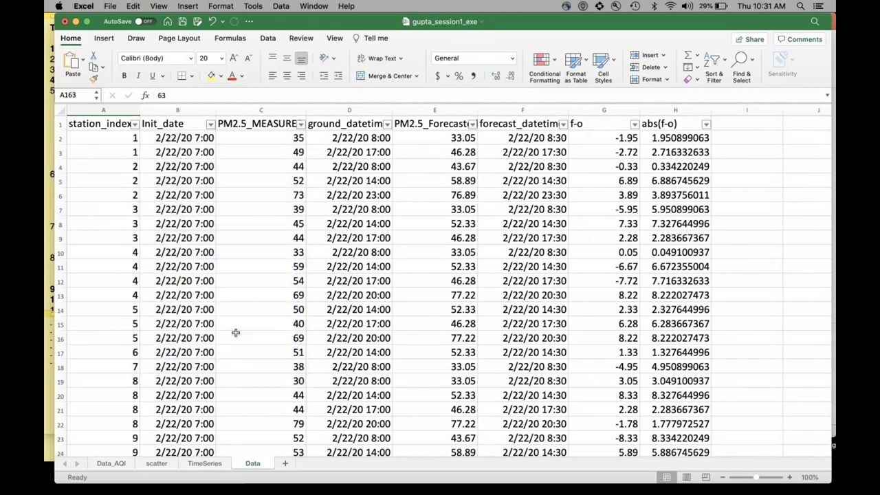
pyautogui.hotkey('ctrl', 'Up')
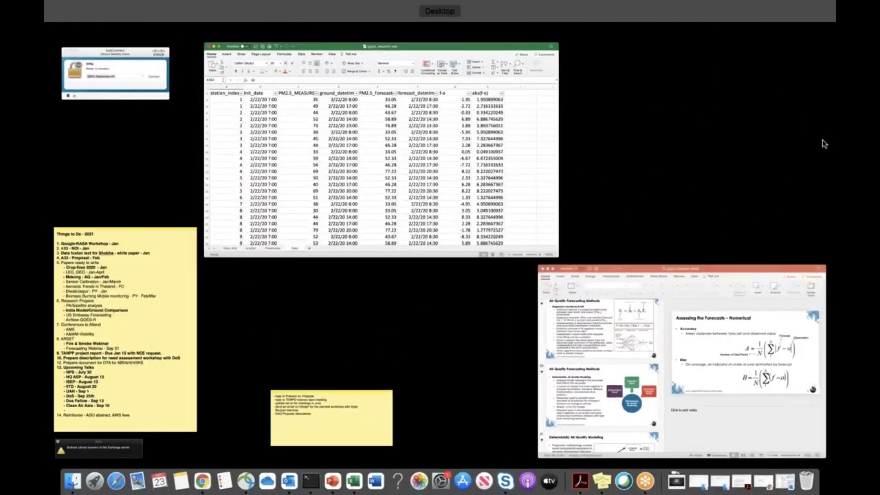
pyautogui.hotkey('ctrl', 'Up')
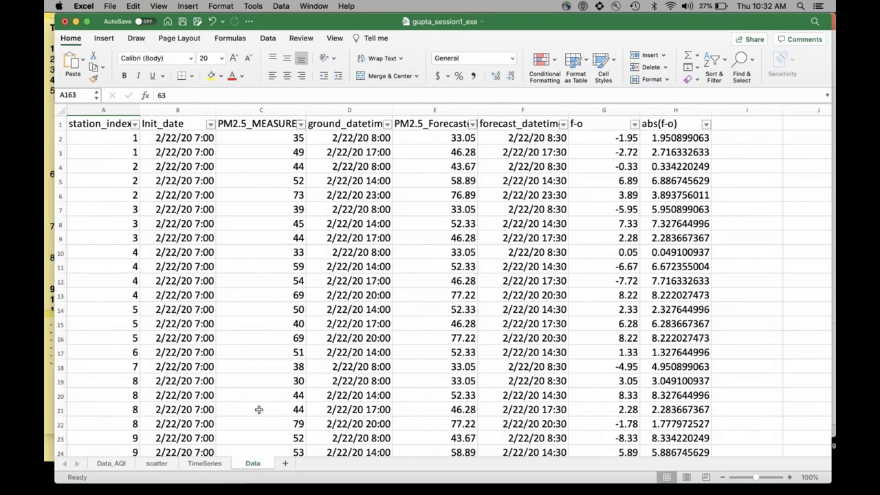
# Step: Examine the color-coded measured and forecasted PM2.5 values in the Data_AQI sheet
pyautogui.click(116, 464)
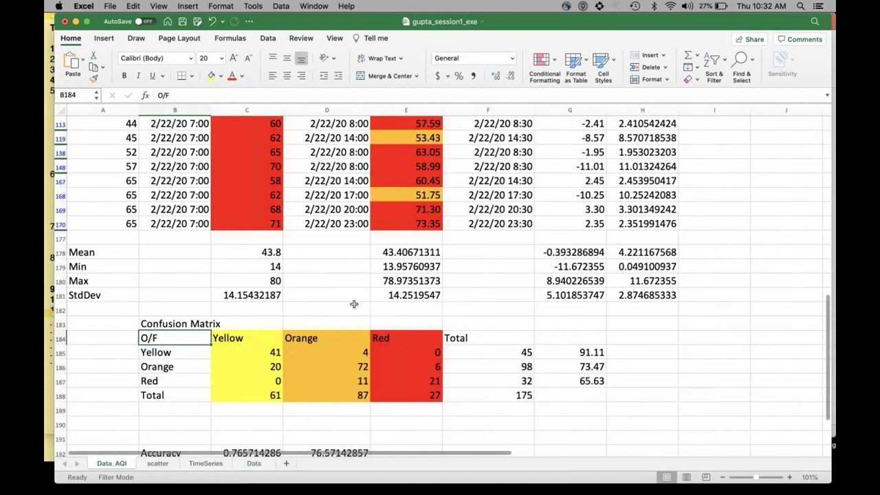
pyautogui.scroll(10, 354, 304)
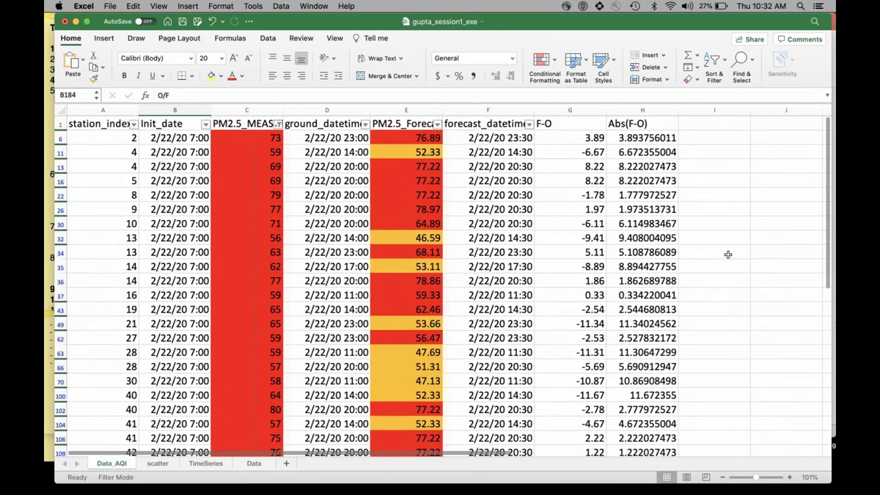
pyautogui.click(739, 280)
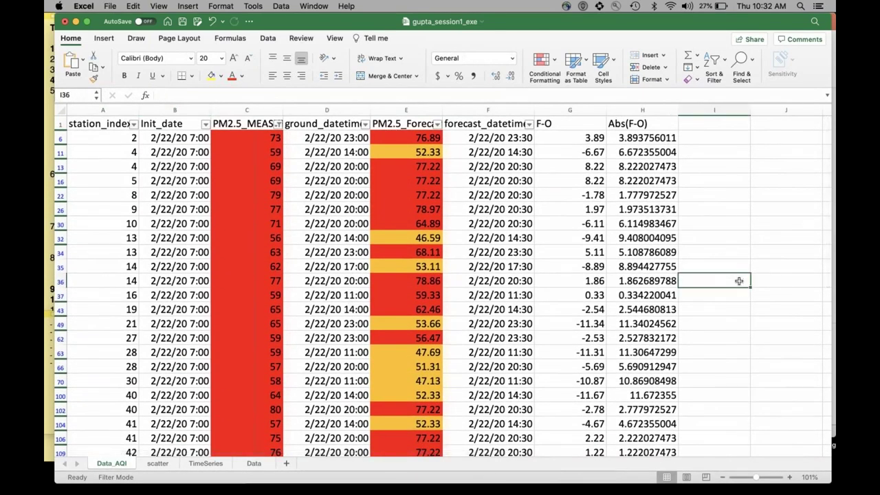
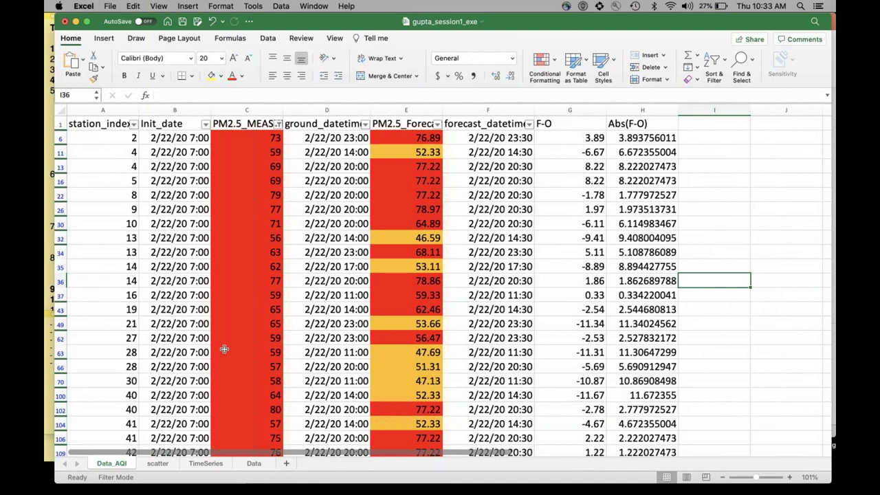
pyautogui.click(286, 336)
pyautogui.scroll(1, 274, 333)
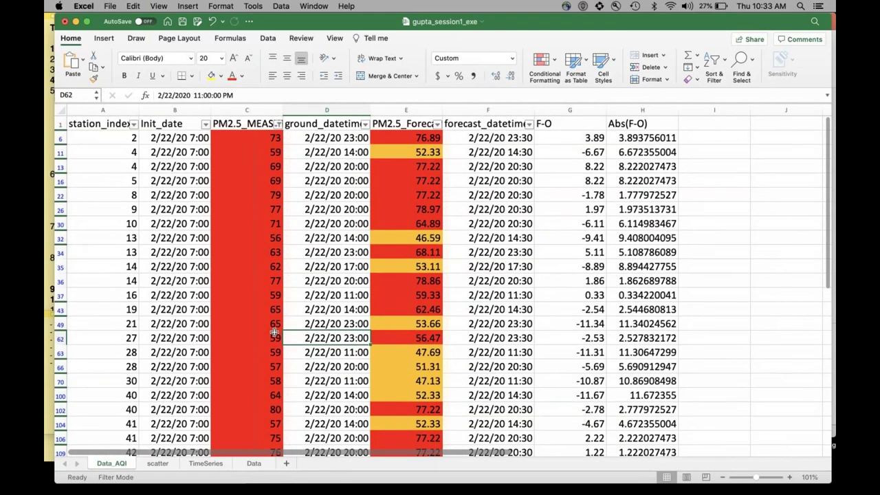
pyautogui.scroll(-3, 275, 333)
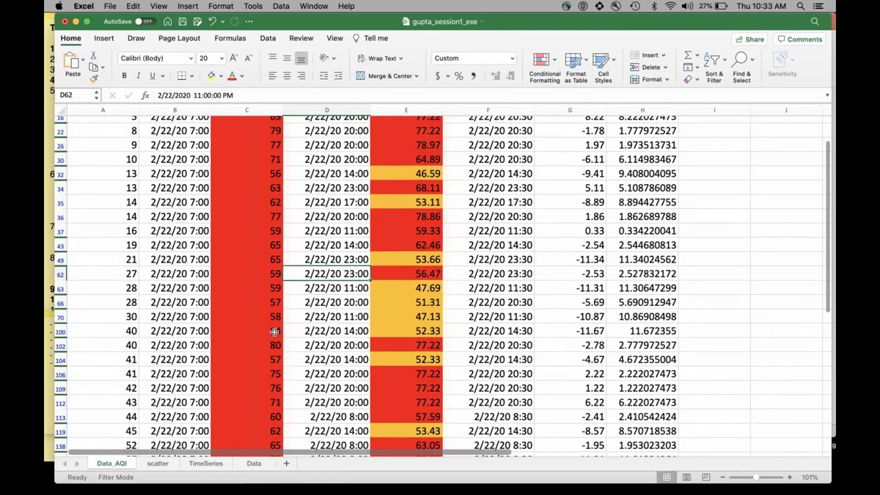
pyautogui.scroll(4, 275, 329)
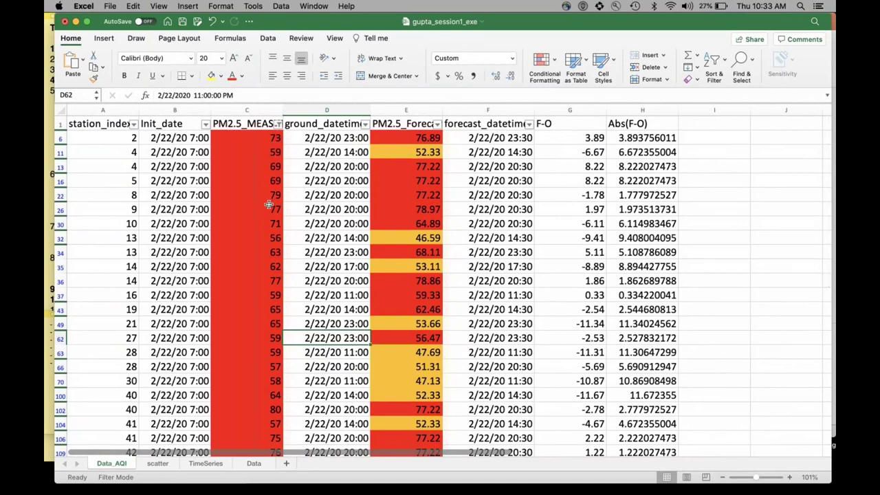
# Step: Inspect the filter criteria and value list of the PM2.5_MEASURED column in Data_AQI without changing them
pyautogui.click(277, 125)
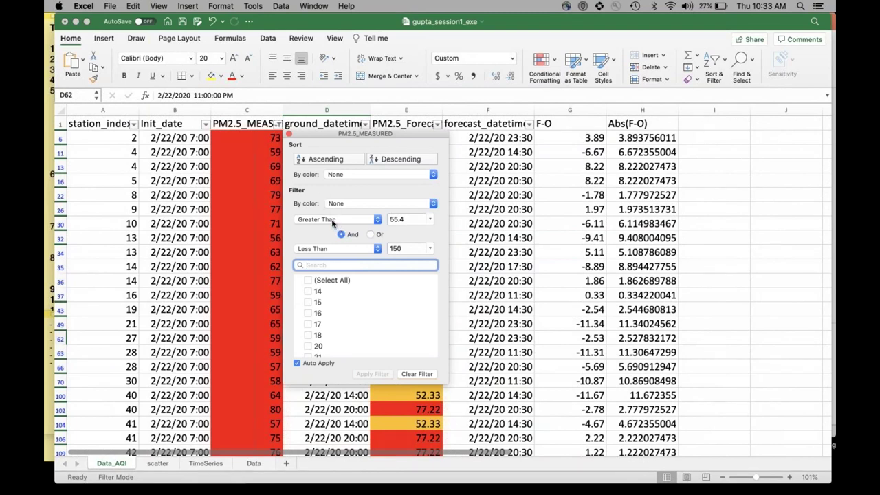
pyautogui.click(338, 220)
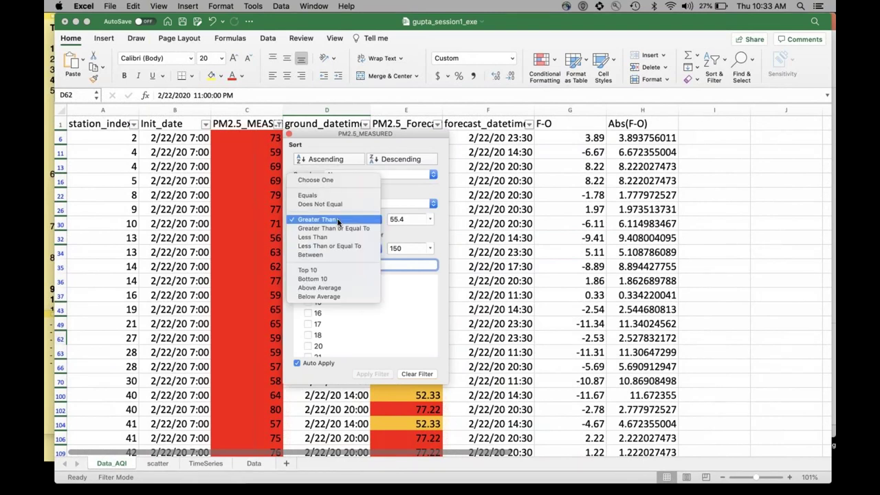
pyautogui.click(337, 220)
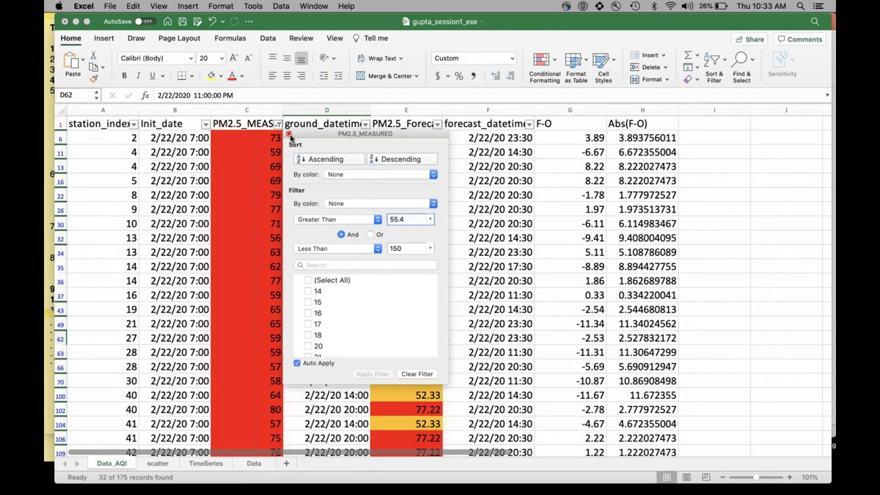
pyautogui.scroll(-10, 325, 323)
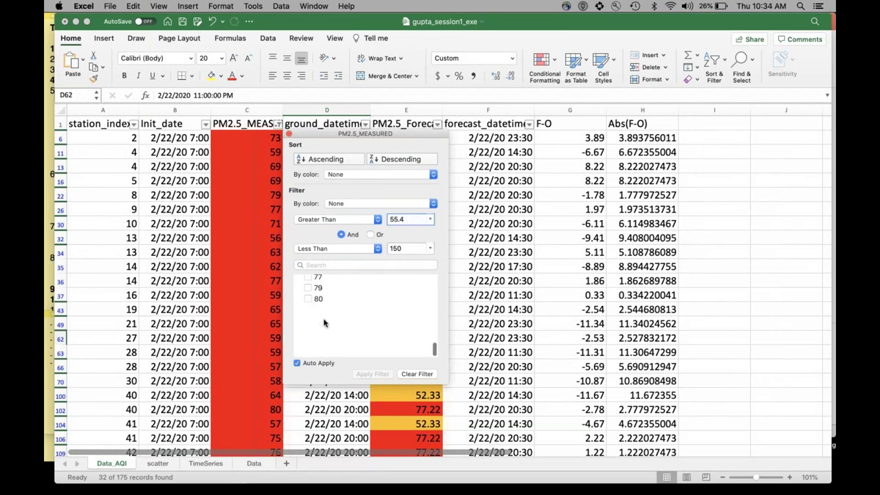
pyautogui.scroll(10, 325, 323)
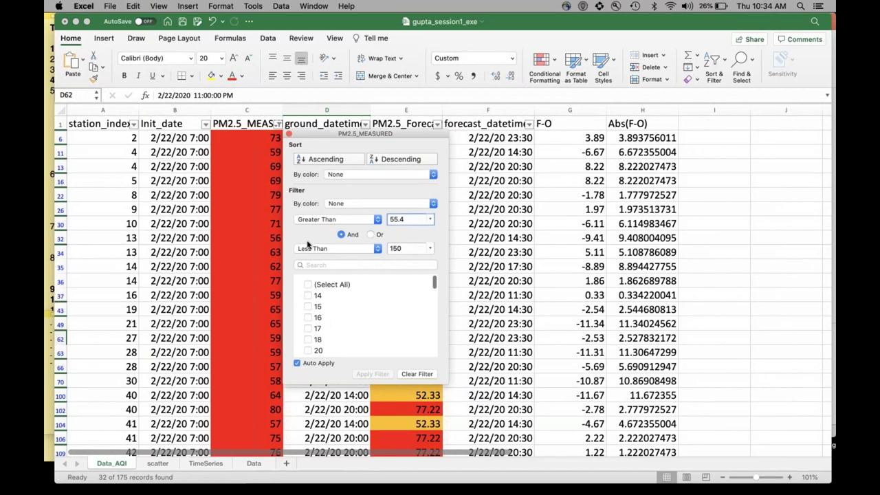
pyautogui.click(289, 135)
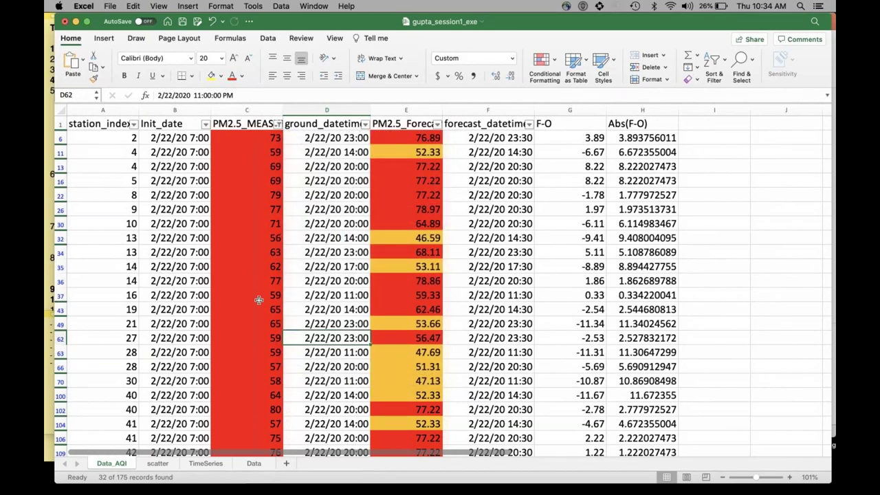
# Step: Review the filtered Data_AQI rows together with the summary statistics and confusion matrix below them
pyautogui.scroll(-5, 259, 299)
pyautogui.scroll(-5, 257, 299)
pyautogui.scroll(10, 257, 298)
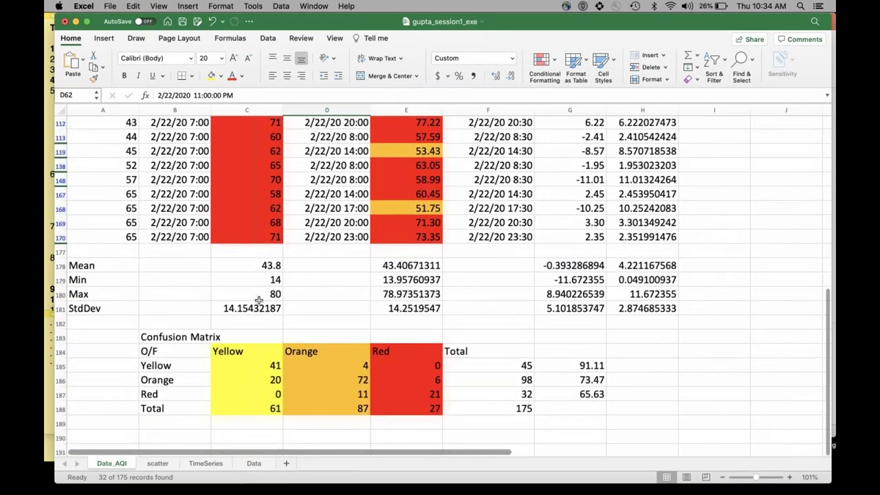
pyautogui.scroll(-4, 254, 422)
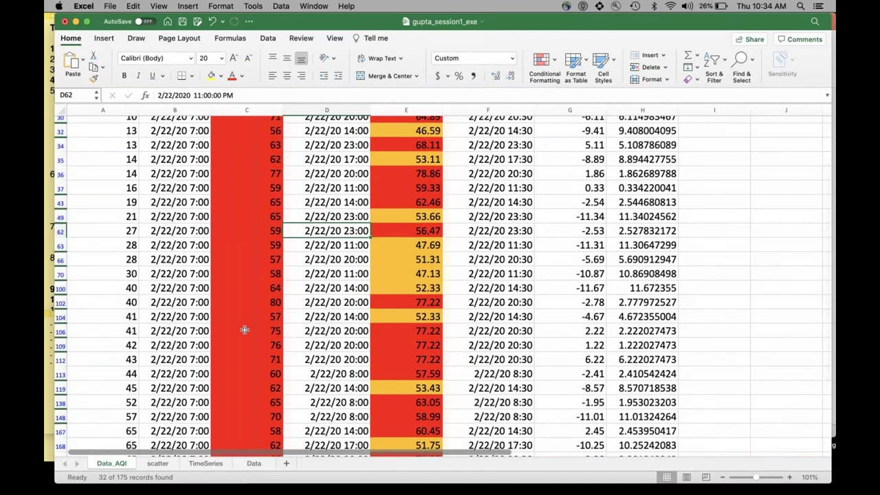
# Step: Remove the value criteria from the PM2.5_MEASURED filter in Data_AQI to restore all records
pyautogui.scroll(-3, 244, 330)
pyautogui.scroll(5, 244, 329)
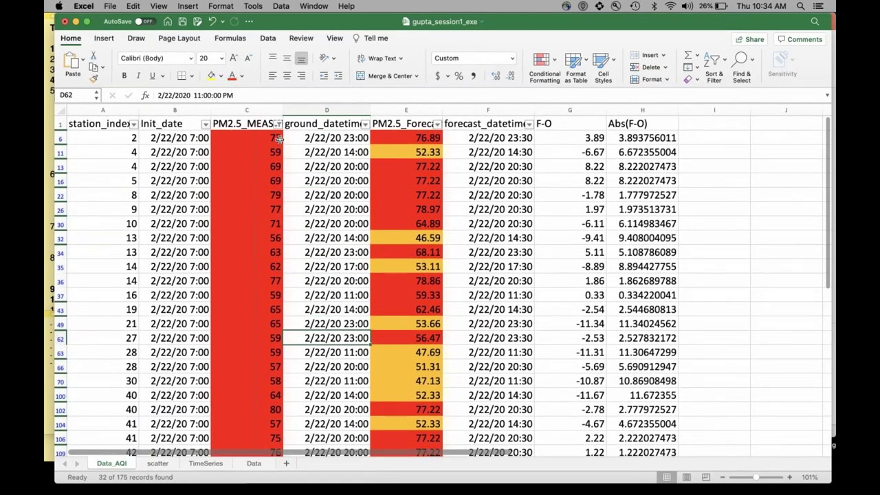
pyautogui.click(278, 124)
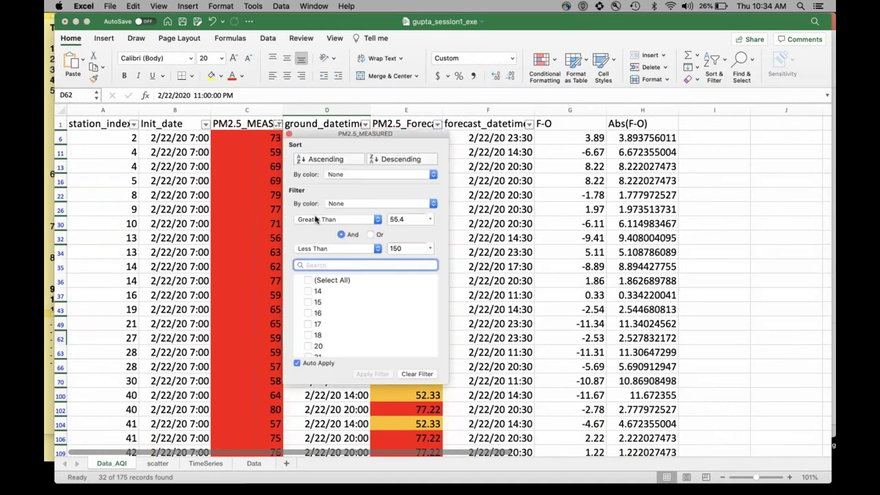
pyautogui.click(328, 281)
pyautogui.click(288, 135)
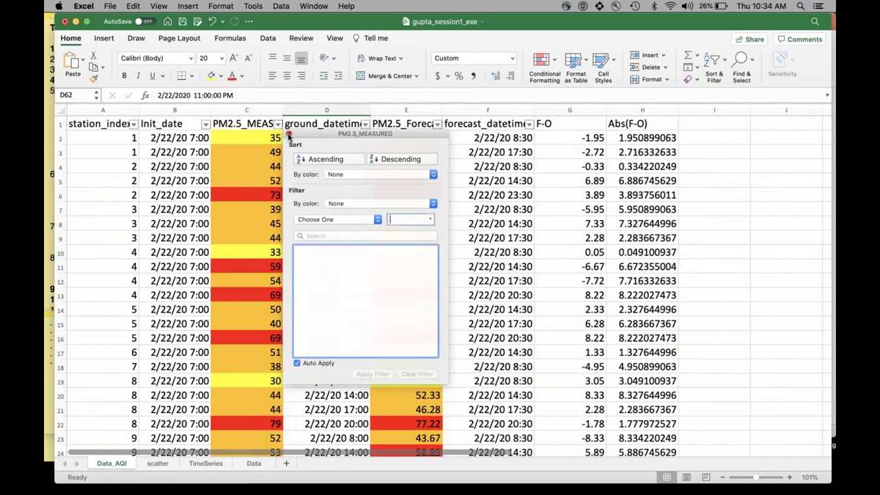
pyautogui.hscroll(1, 254, 242)
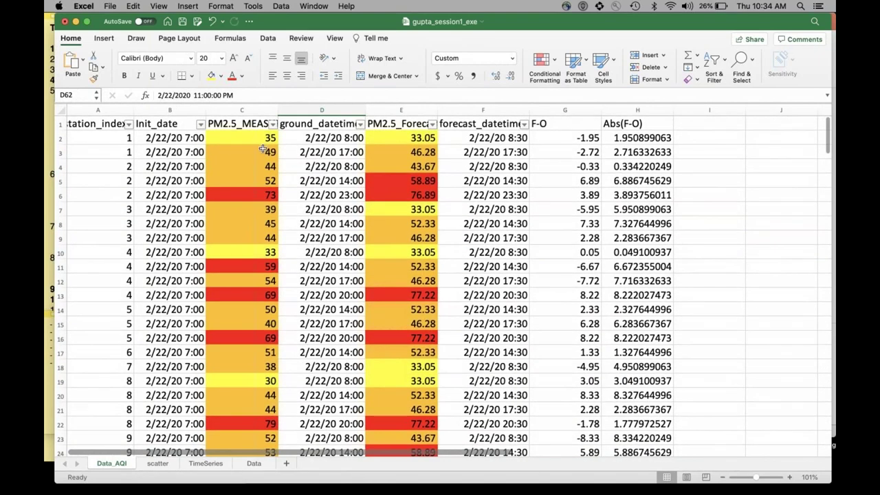
# Step: Review the color-coded measured and forecasted PM2.5 values across all Data_AQI rows, down to the summary statistics and confusion matrix
pyautogui.click(263, 140)
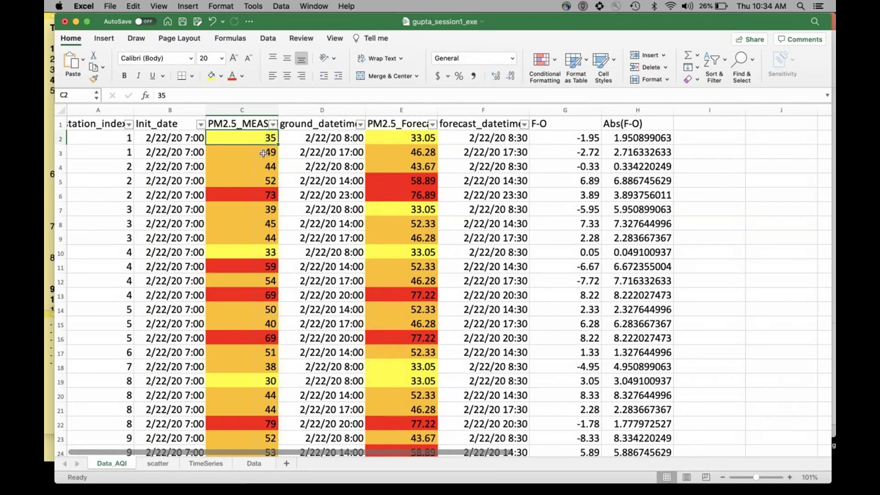
pyautogui.click(263, 153)
pyautogui.moveTo(263, 153); pyautogui.dragTo(264, 196)
pyautogui.scroll(-20, 248, 307)
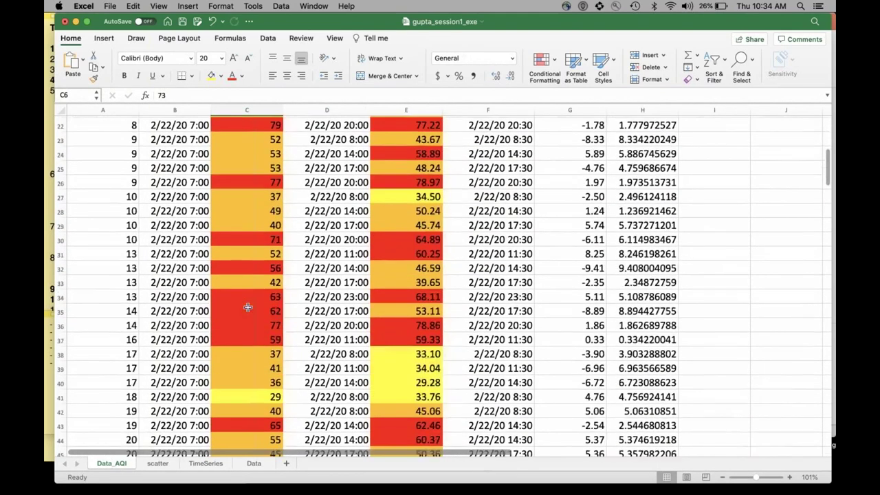
pyautogui.scroll(-15, 247, 307)
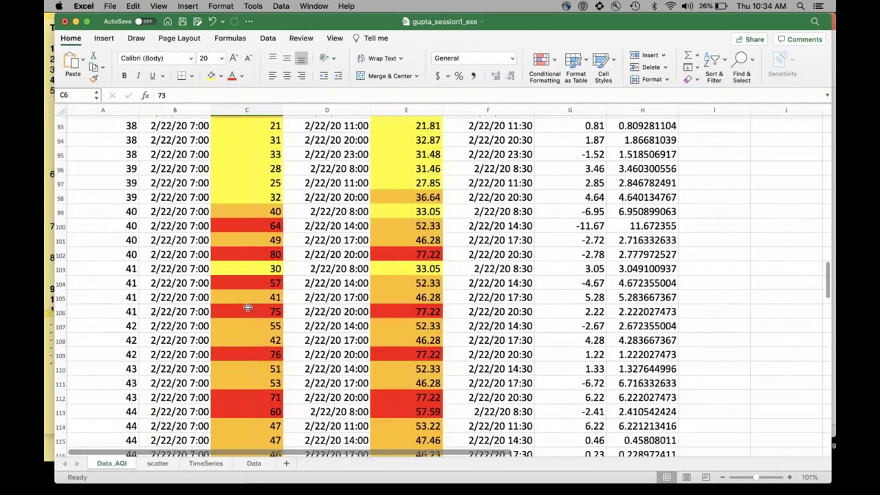
pyautogui.scroll(20, 248, 307)
pyautogui.scroll(15, 247, 307)
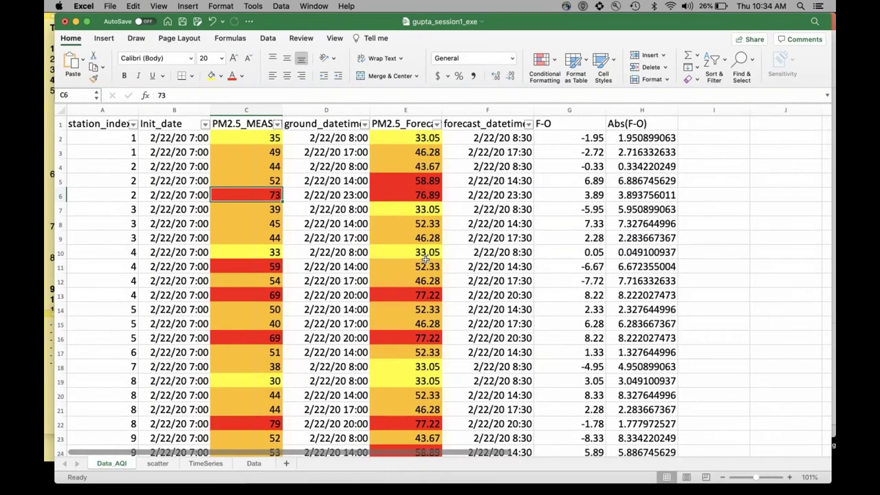
pyautogui.scroll(-20, 426, 258)
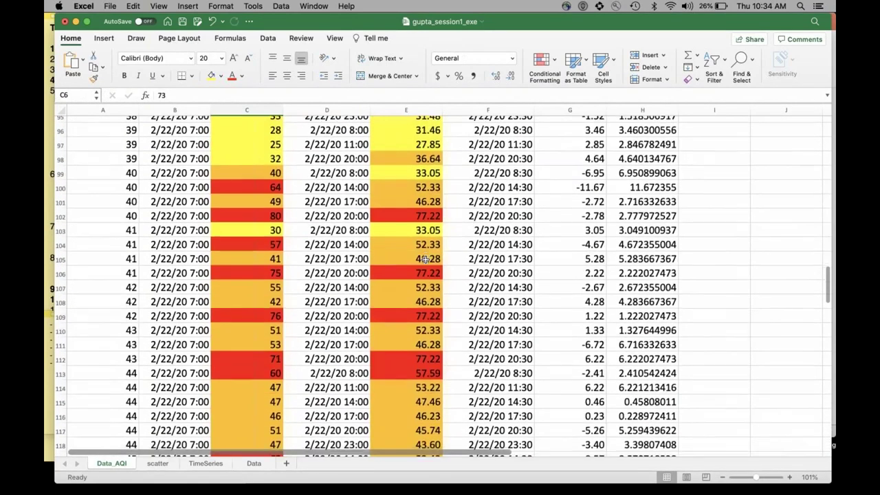
pyautogui.scroll(-8, 426, 258)
pyautogui.scroll(-15, 425, 260)
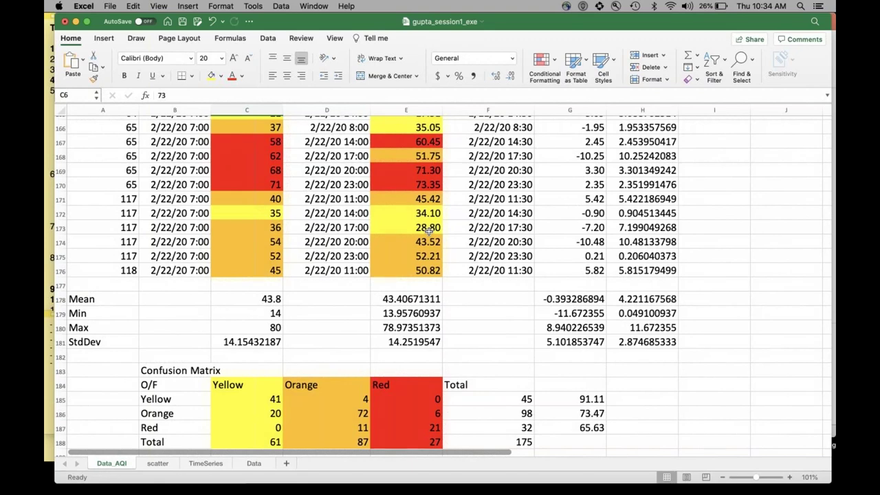
pyautogui.scroll(-3, 393, 319)
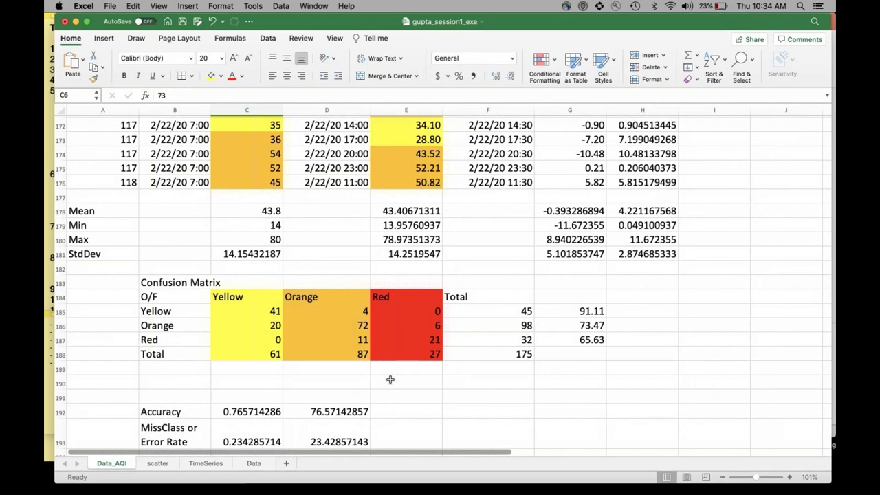
# Step: Examine the confusion matrix's title and its Yellow, Orange and Red column headings
pyautogui.click(264, 373)
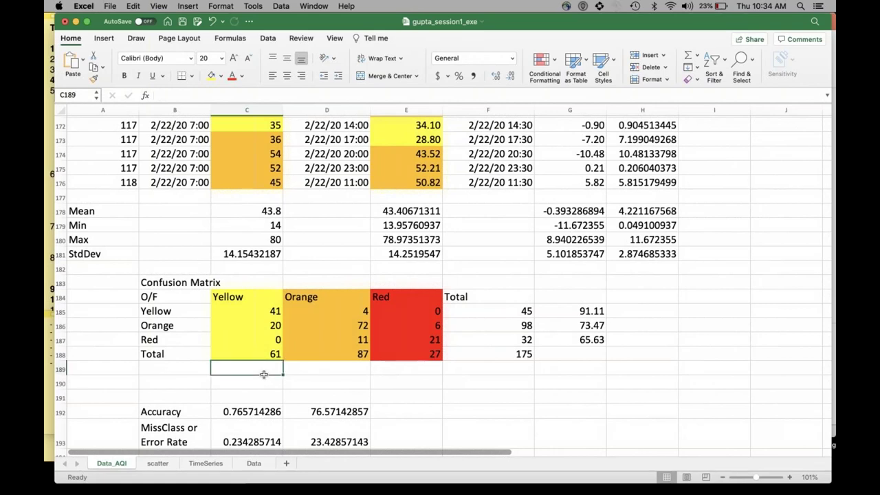
pyautogui.click(183, 284)
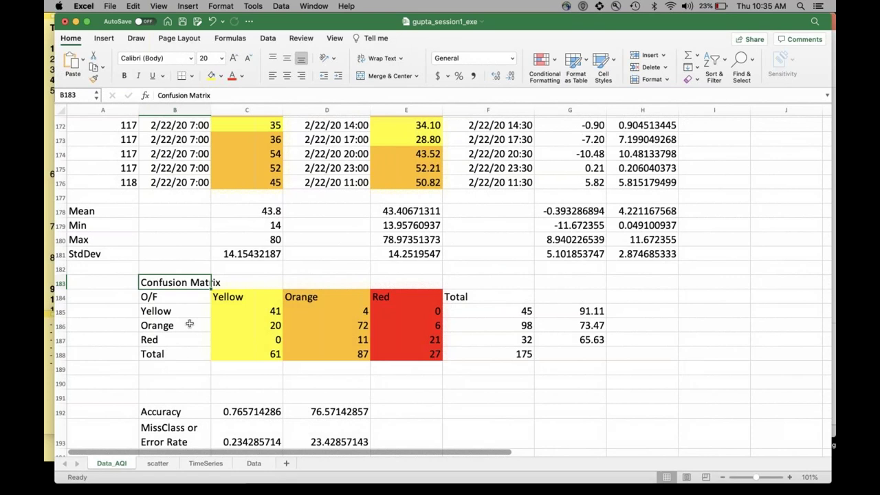
pyautogui.click(209, 372)
pyautogui.click(209, 378)
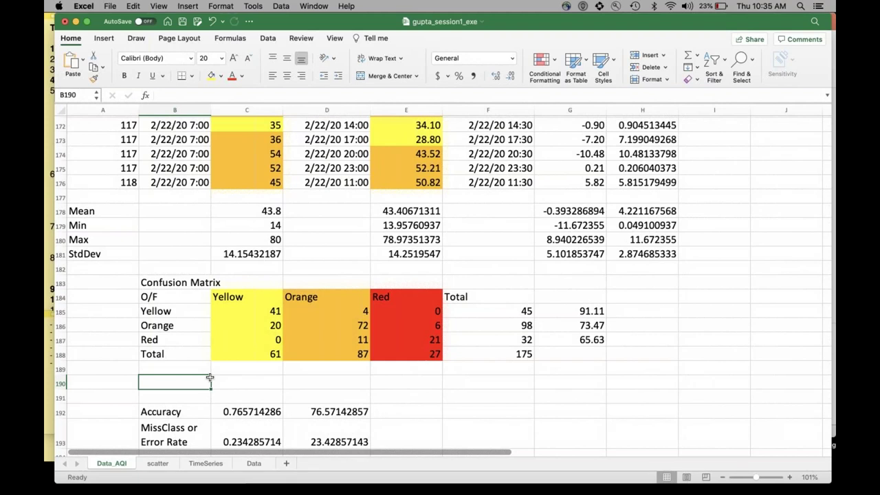
pyautogui.click(239, 377)
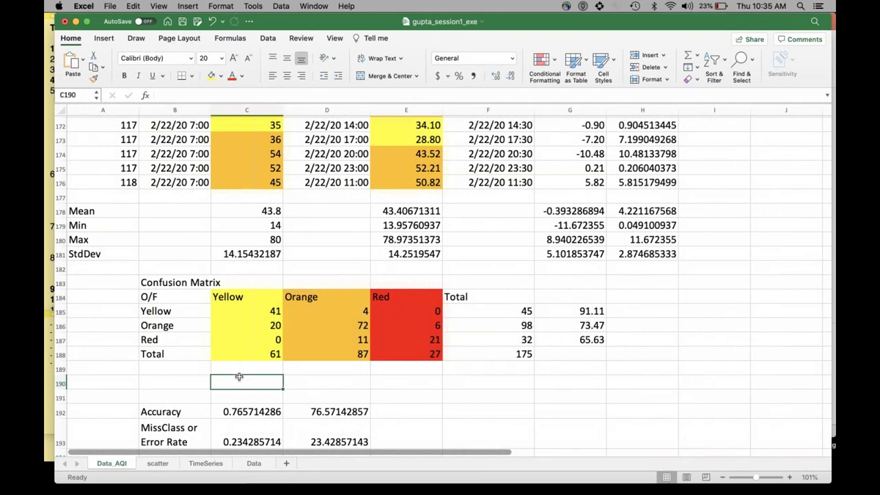
pyautogui.click(232, 296)
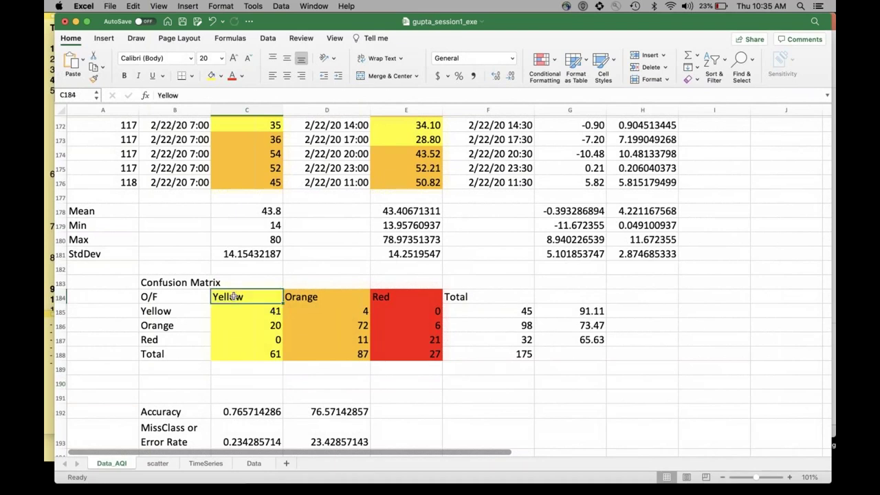
pyautogui.press('Right')
pyautogui.press('Right')
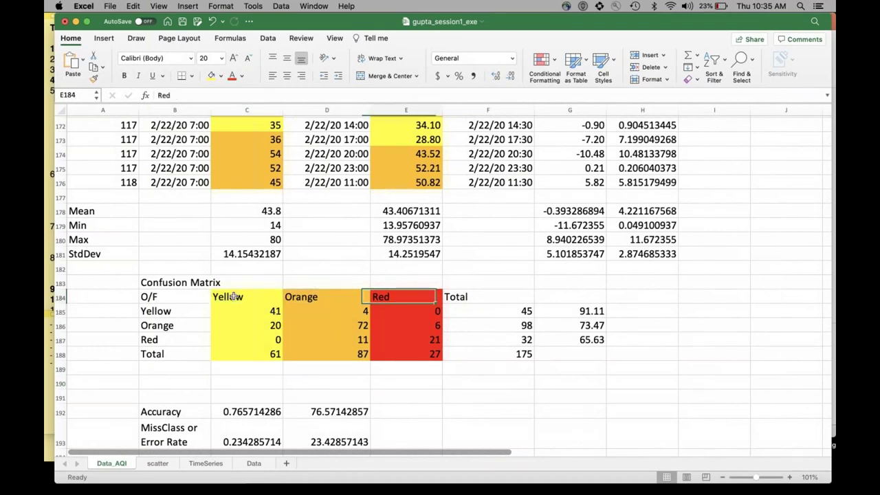
pyautogui.press('Left')
pyautogui.press('Left')
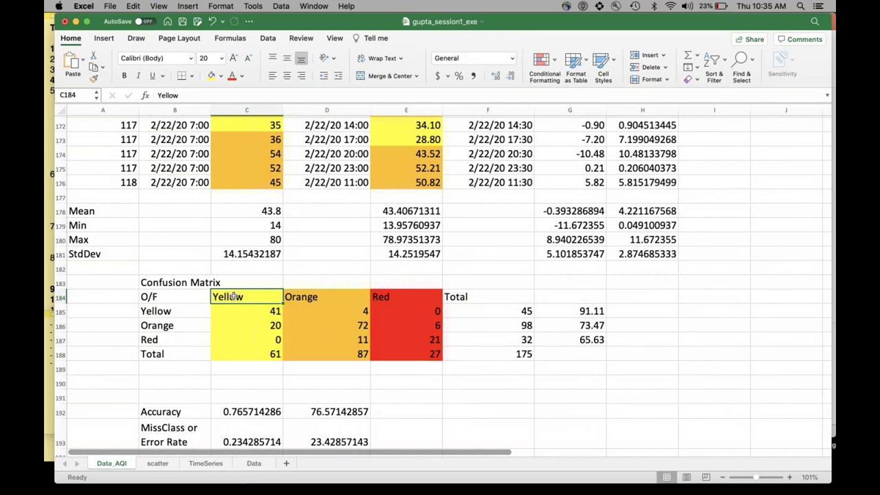
# Step: Examine the confusion matrix's Yellow, Orange, Red and Total row labels against its color column headings
pyautogui.press('Left')
pyautogui.press('Down')
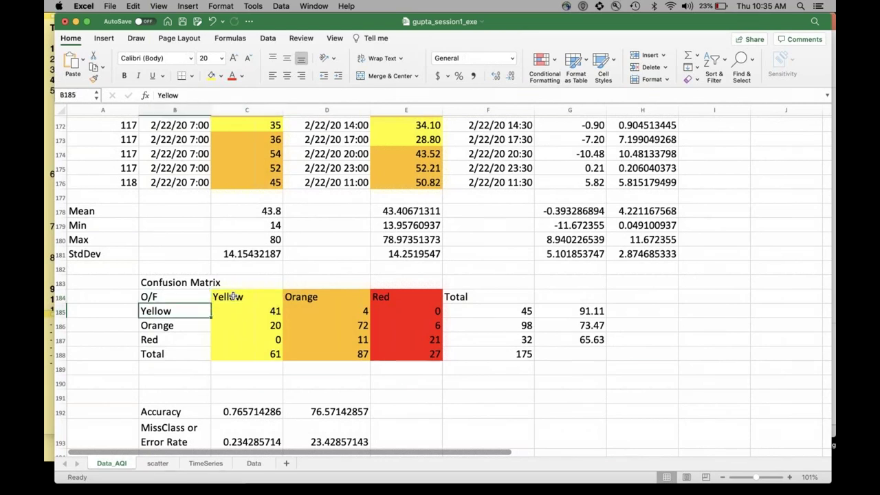
pyautogui.press('Down')
pyautogui.press('Up')
pyautogui.press('Down')
pyautogui.press('Down')
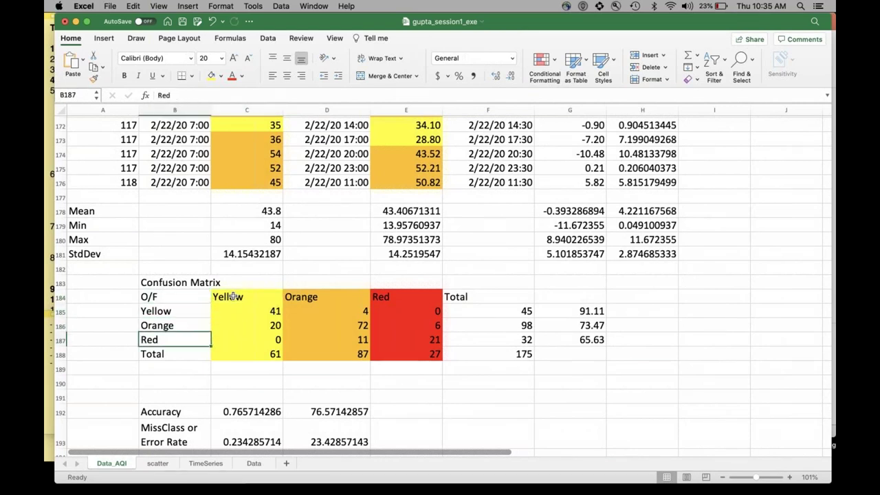
pyautogui.press('Up')
pyautogui.press('Up')
pyautogui.press('Up')
pyautogui.press('Right')
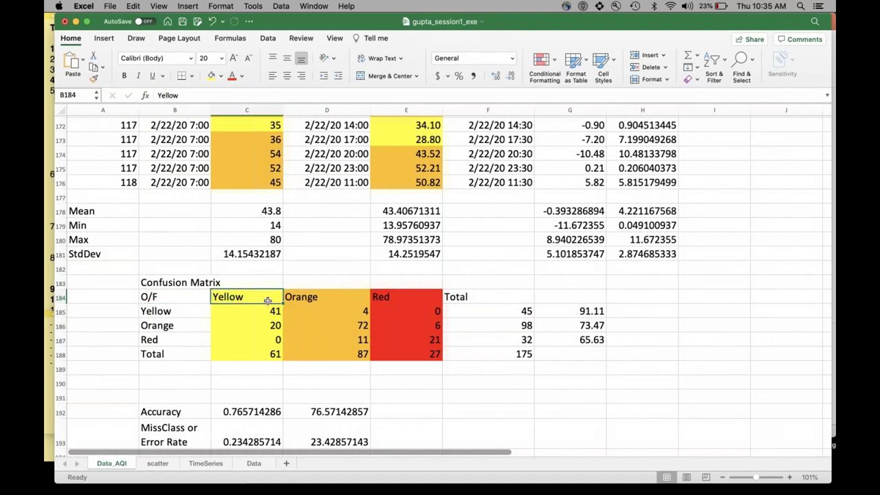
pyautogui.moveTo(267, 301); pyautogui.dragTo(414, 303)
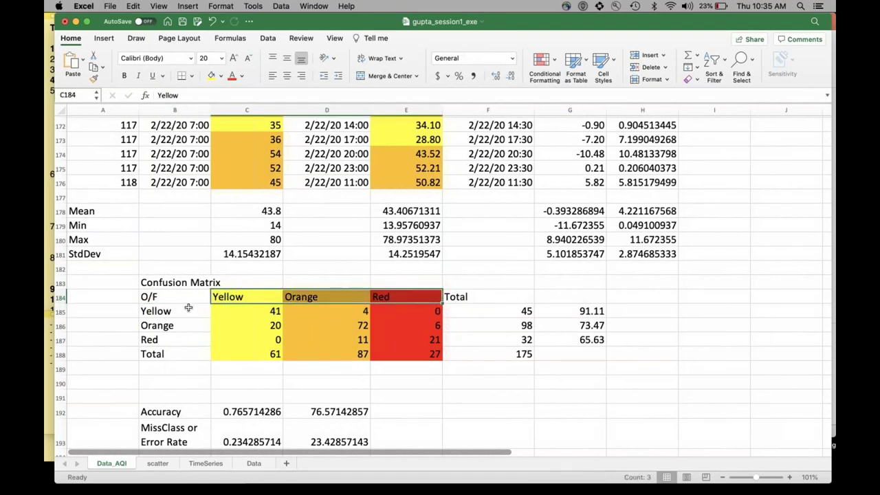
pyautogui.moveTo(186, 297); pyautogui.dragTo(183, 351)
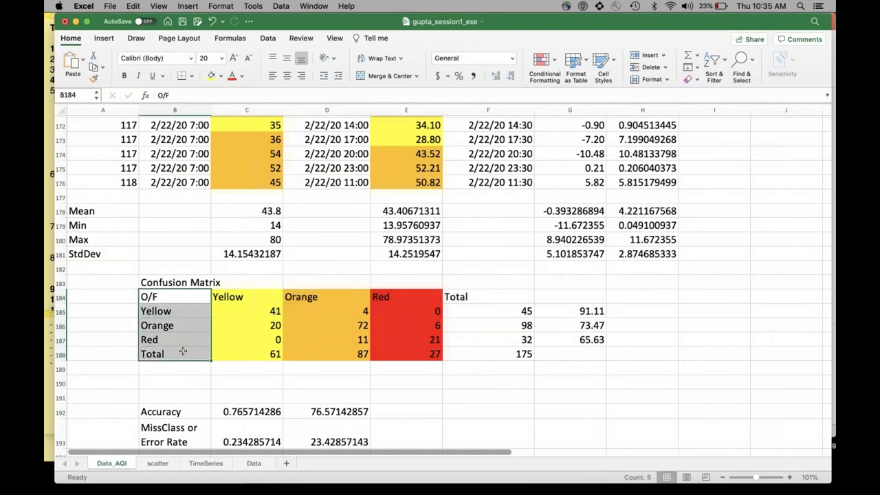
pyautogui.click(213, 385)
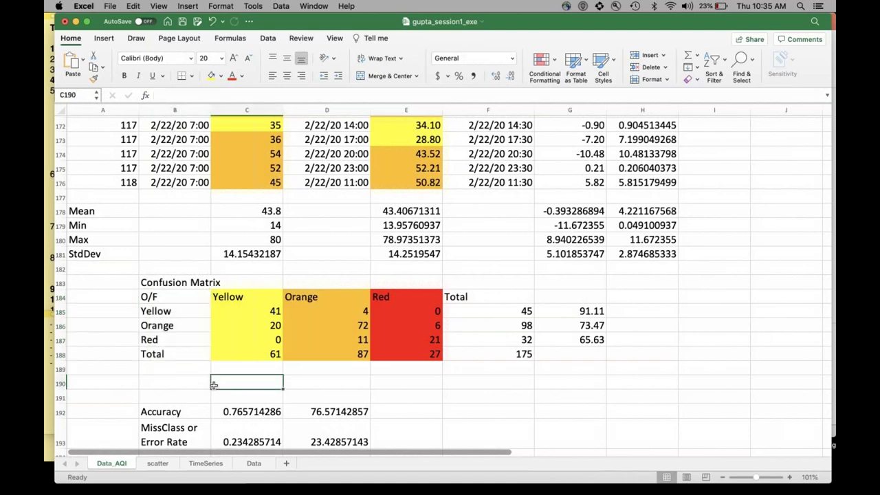
# Step: Inspect the row total and the Yellow, Orange and Red counts in the confusion matrix's Yellow row
pyautogui.click(255, 312)
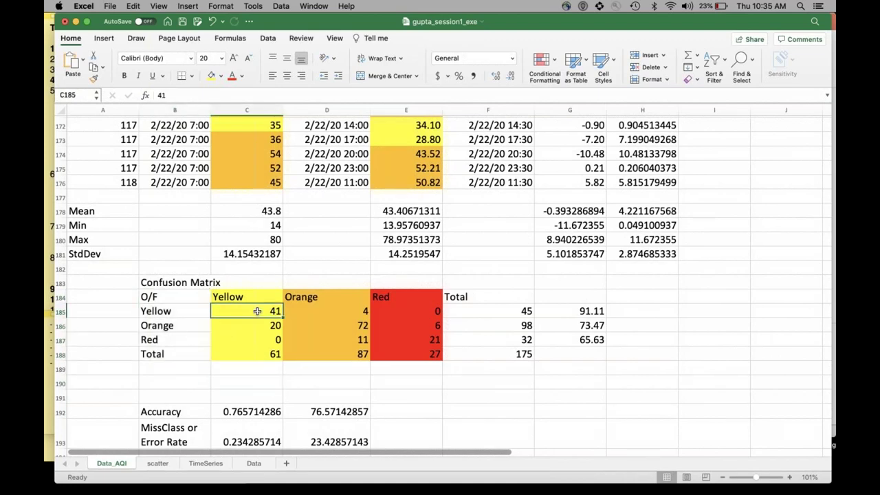
pyautogui.scroll(2, 256, 312)
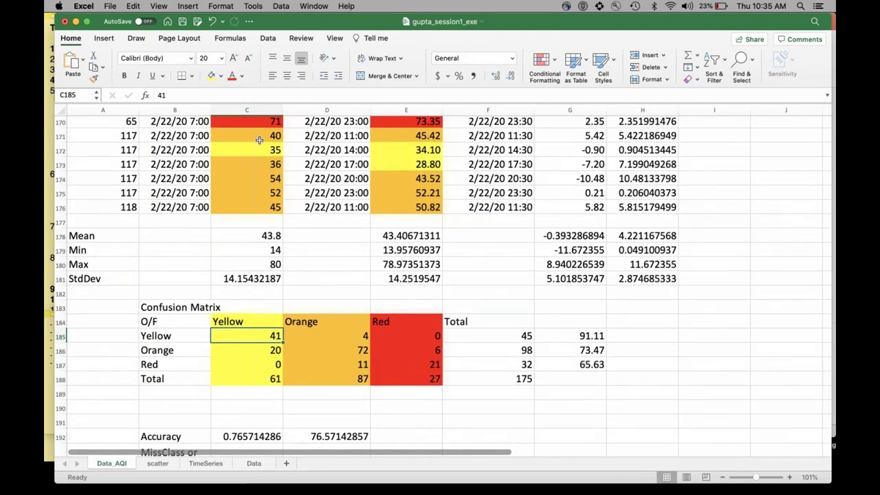
pyautogui.click(522, 336)
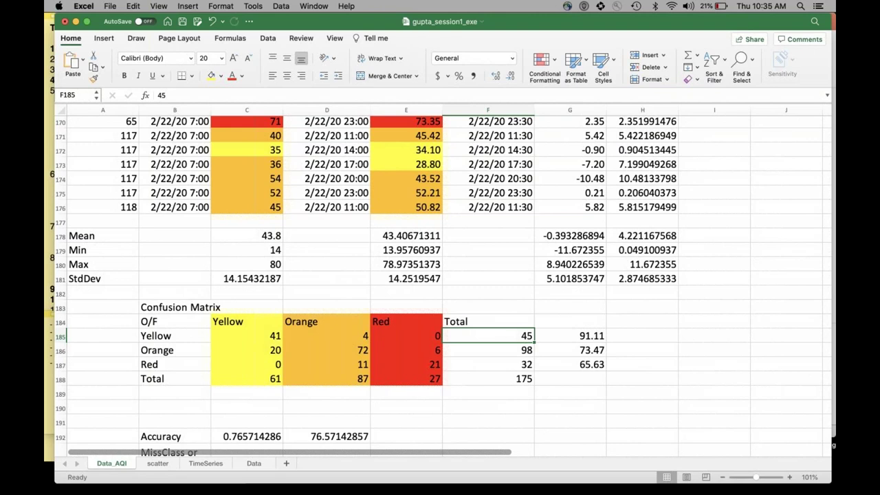
pyautogui.click(273, 338)
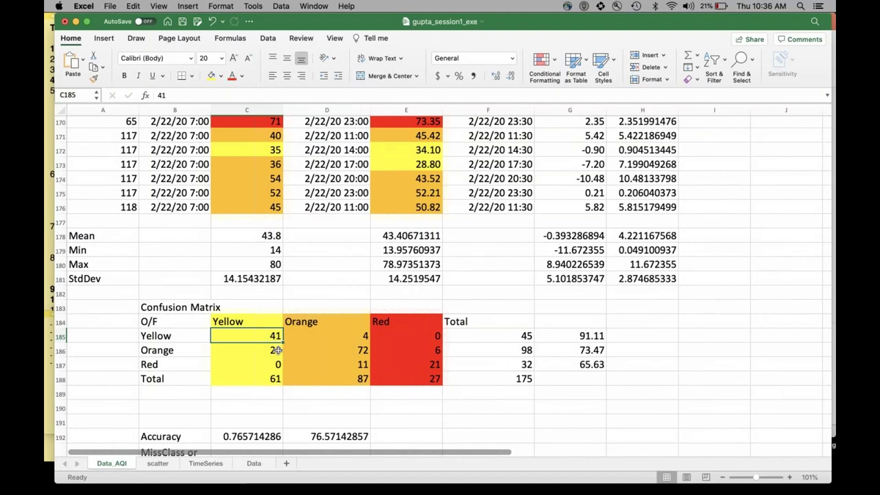
pyautogui.click(330, 335)
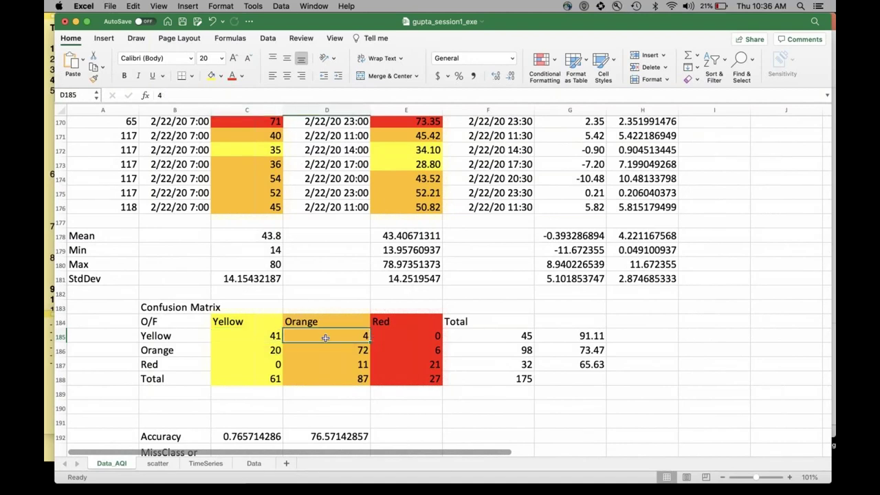
pyautogui.click(396, 334)
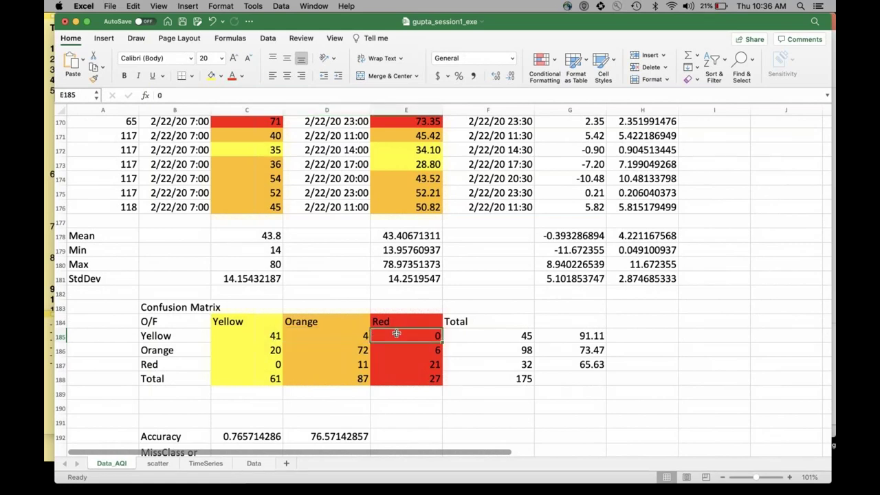
# Step: Filter the PM2.5_MEASURED column in Data_AQI to values less than 35.5
pyautogui.scroll(20, 396, 334)
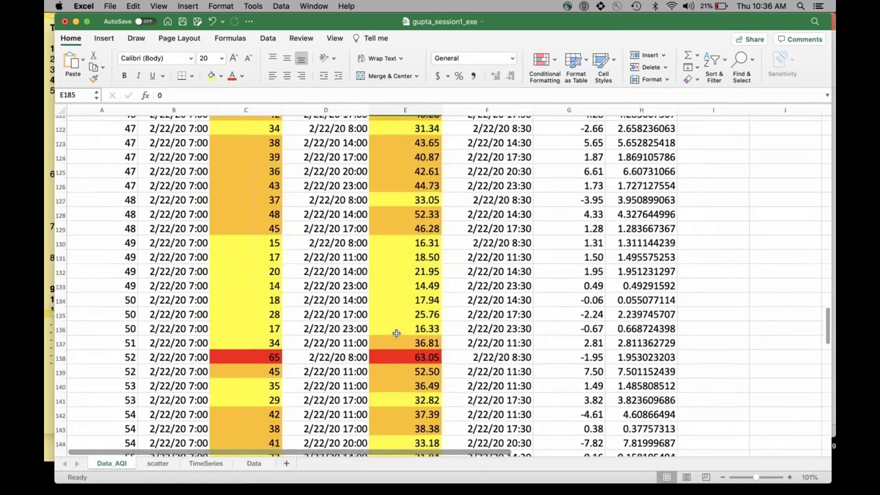
pyautogui.scroll(10, 247, 202)
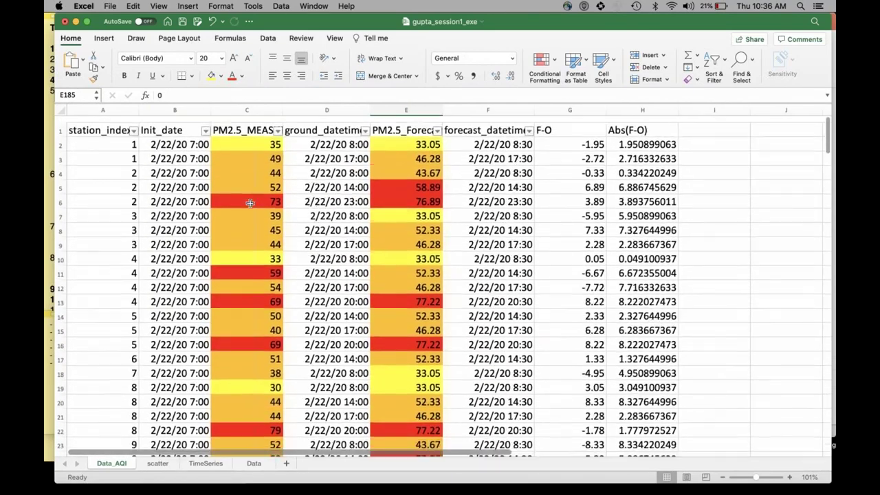
pyautogui.click(279, 125)
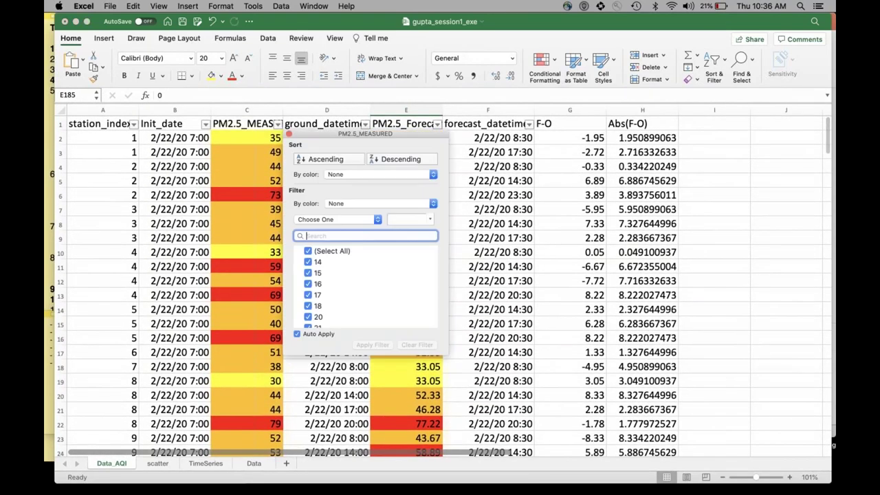
pyautogui.click(343, 220)
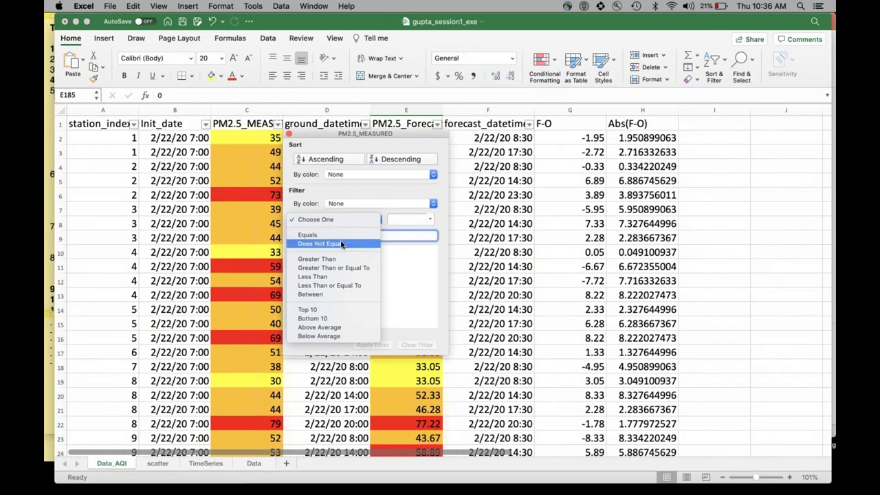
pyautogui.click(338, 276)
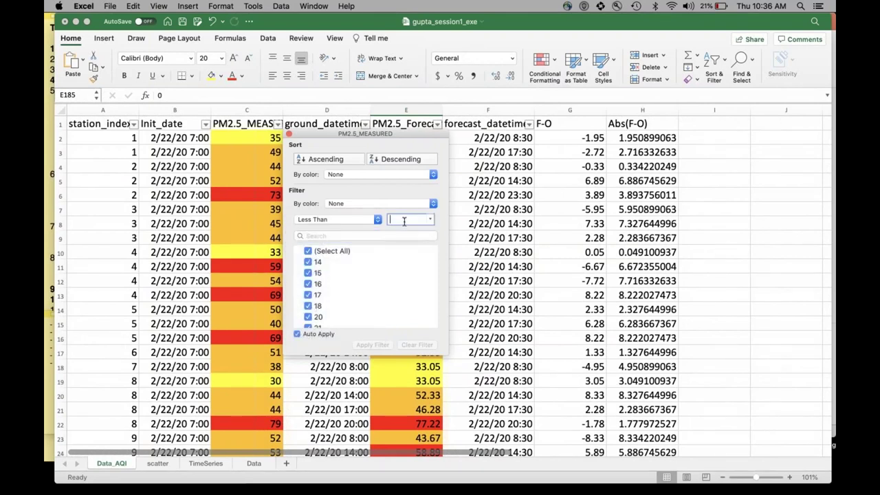
pyautogui.click(405, 219)
pyautogui.write('355')
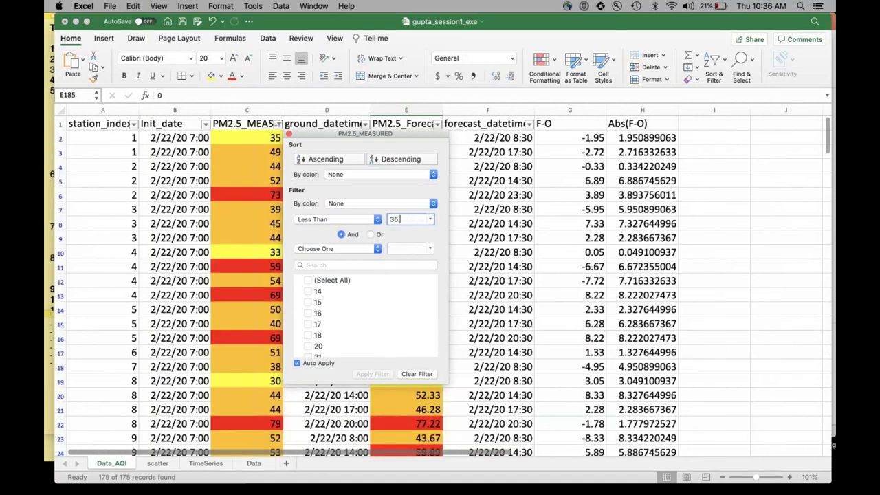
pyautogui.press('Left')
pyautogui.write('.')
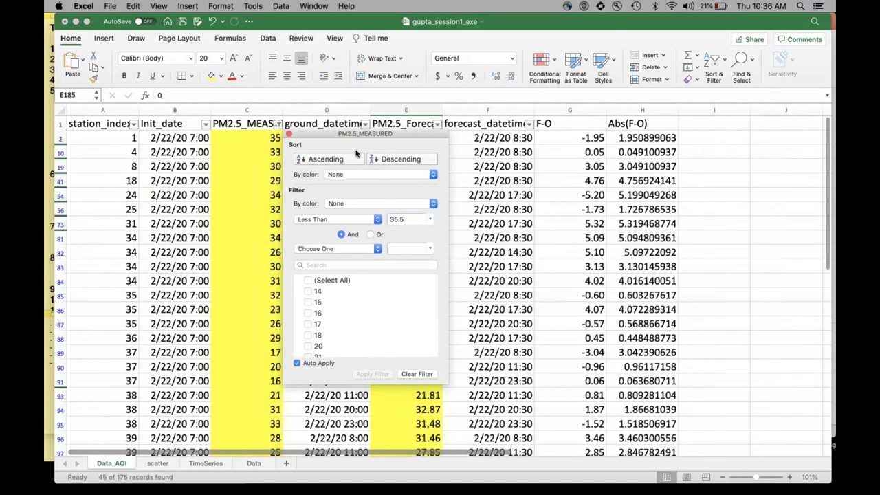
pyautogui.click(290, 135)
# Step: Compare the forecast color categories of the filtered rows with the Yellow row counts in the confusion matrix
pyautogui.scroll(-2, 248, 331)
pyautogui.scroll(-15, 248, 330)
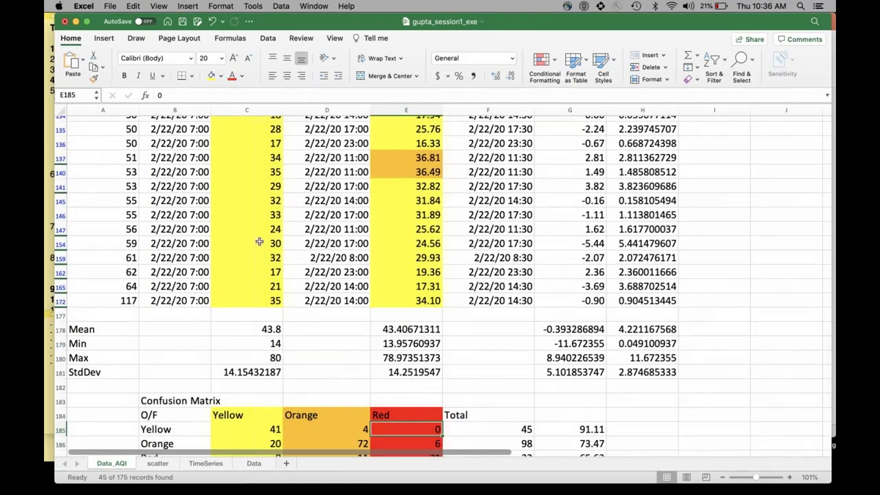
pyautogui.scroll(4, 404, 219)
pyautogui.scroll(15, 403, 218)
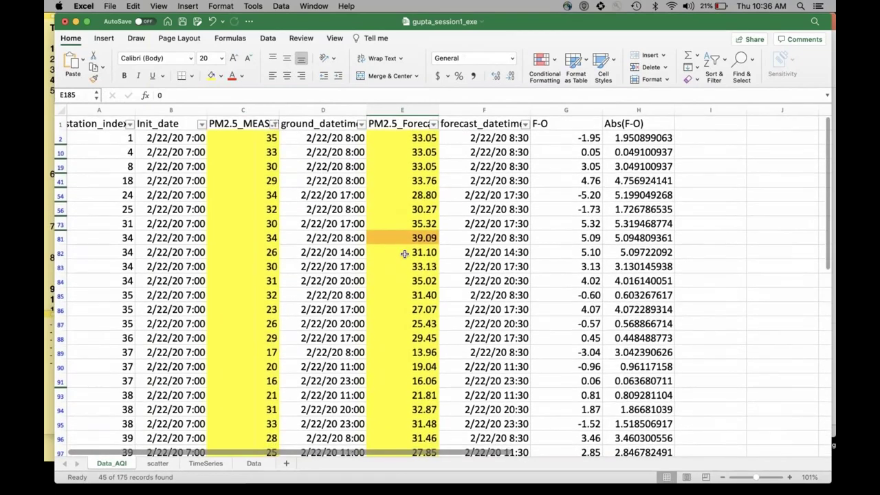
pyautogui.scroll(-15, 405, 252)
pyautogui.click(348, 274)
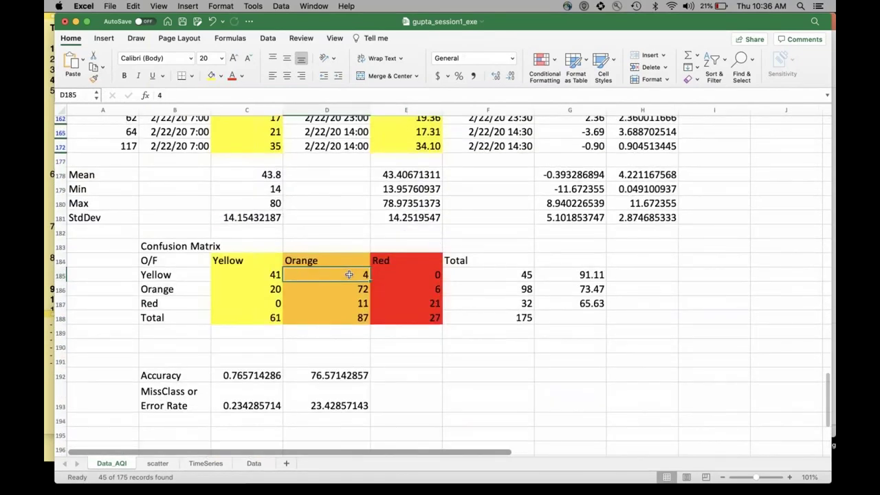
pyautogui.moveTo(263, 278); pyautogui.dragTo(429, 275)
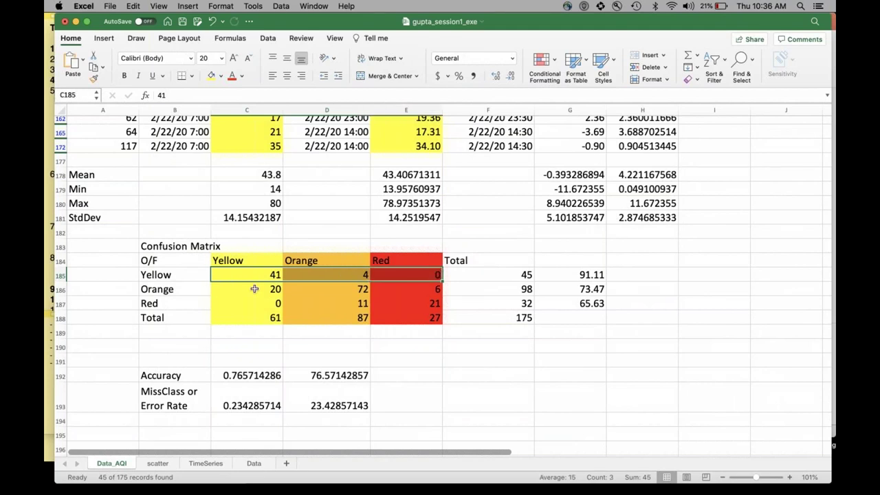
# Step: Examine the Orange and Red rows of the confusion matrix together with its column totals and grand total
pyautogui.moveTo(255, 289); pyautogui.dragTo(422, 301)
pyautogui.click(218, 300)
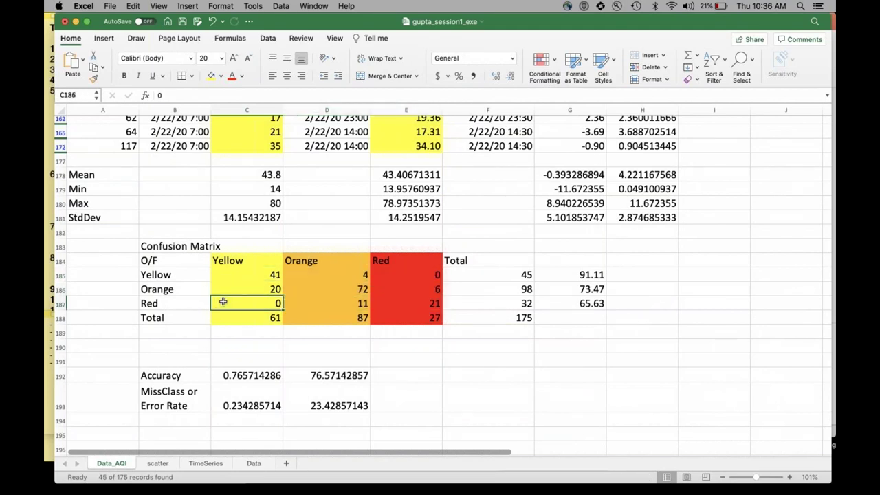
pyautogui.click(267, 330)
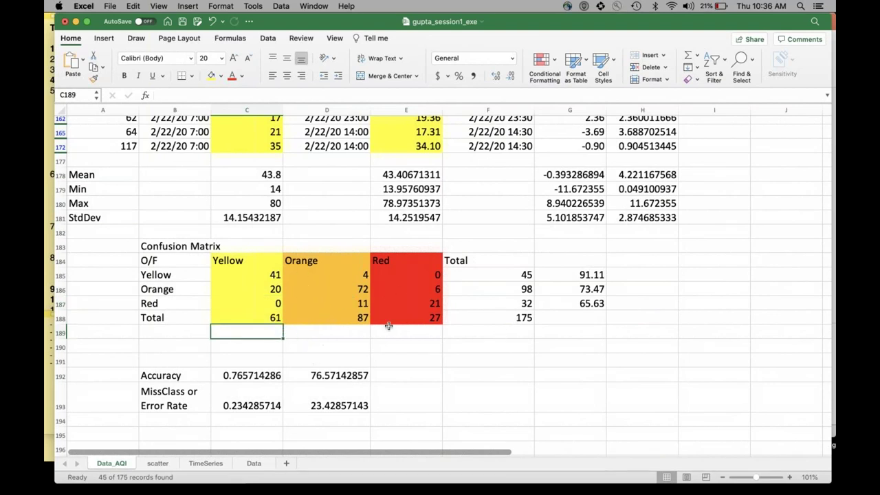
pyautogui.click(521, 318)
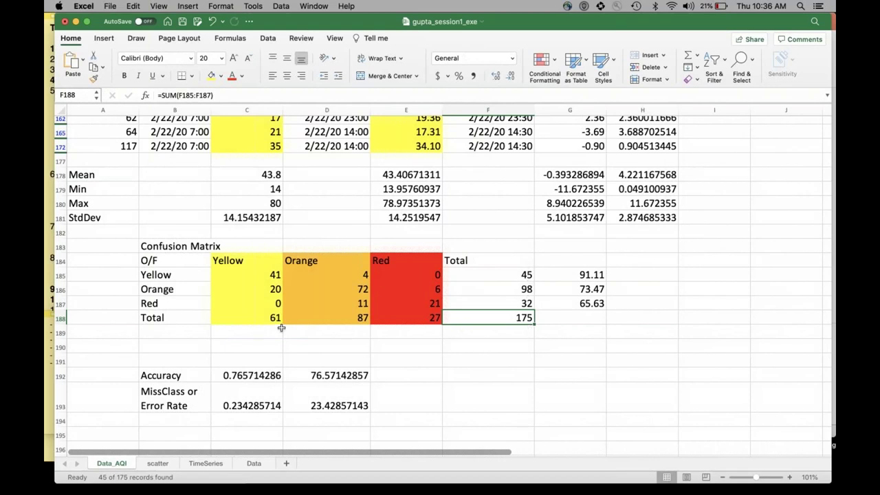
pyautogui.click(526, 345)
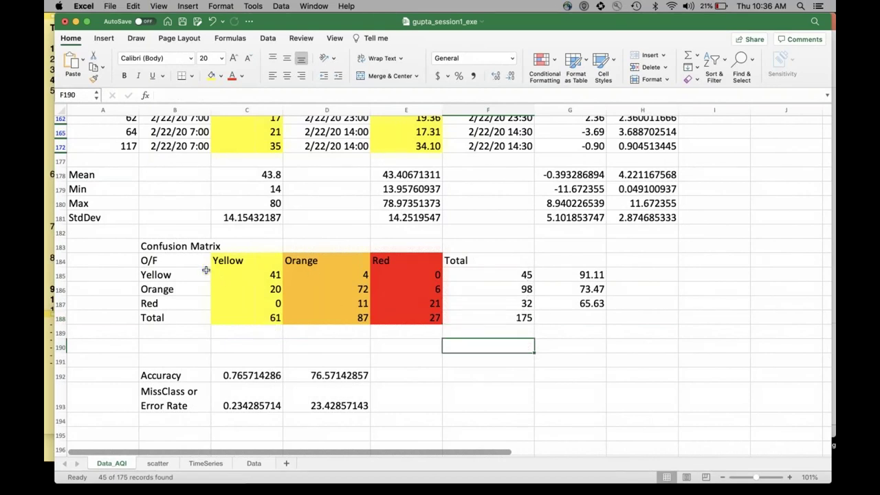
pyautogui.moveTo(157, 245); pyautogui.dragTo(169, 275)
pyautogui.moveTo(345, 318); pyautogui.dragTo(482, 320)
pyautogui.click(499, 348)
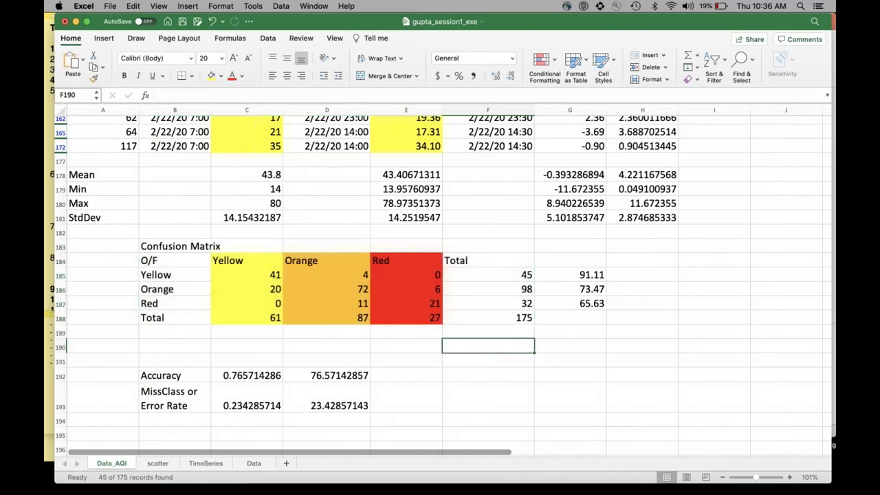
# Step: Inspect the percent-correct formulas beside the Yellow, Orange and Red rows and the matching diagonal counts
pyautogui.click(602, 275)
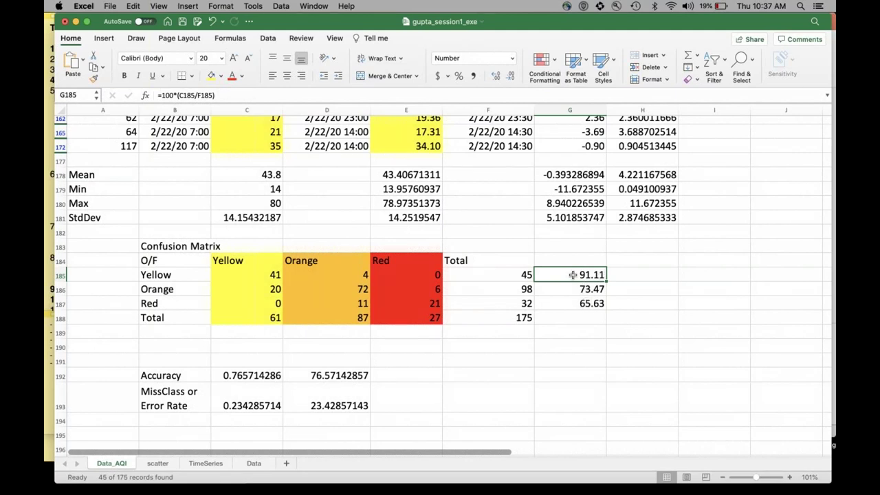
pyautogui.click(264, 280)
pyautogui.click(582, 289)
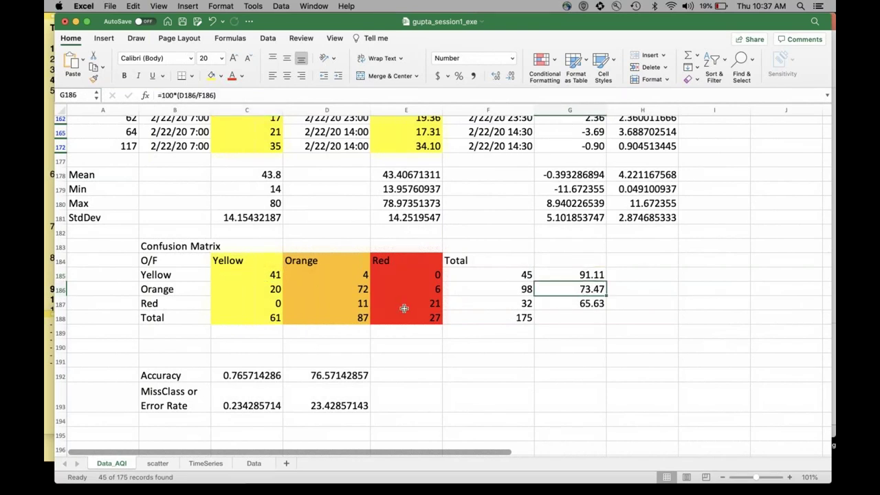
pyautogui.click(362, 291)
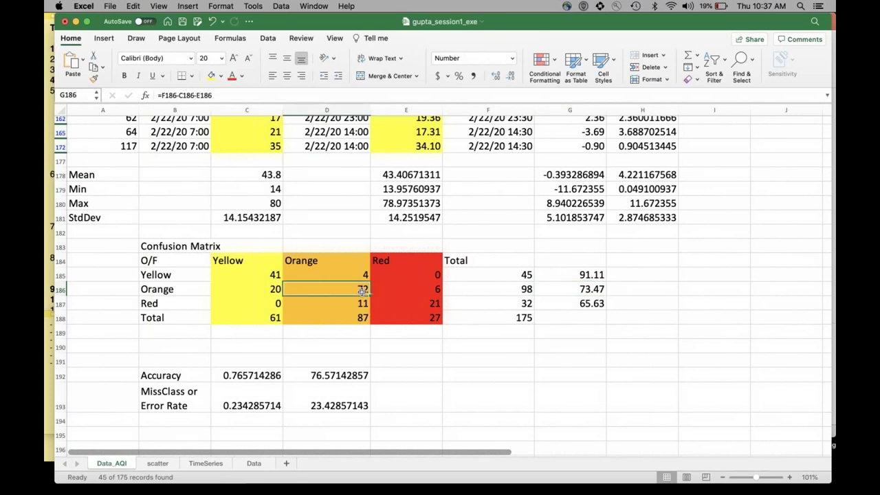
pyautogui.click(572, 305)
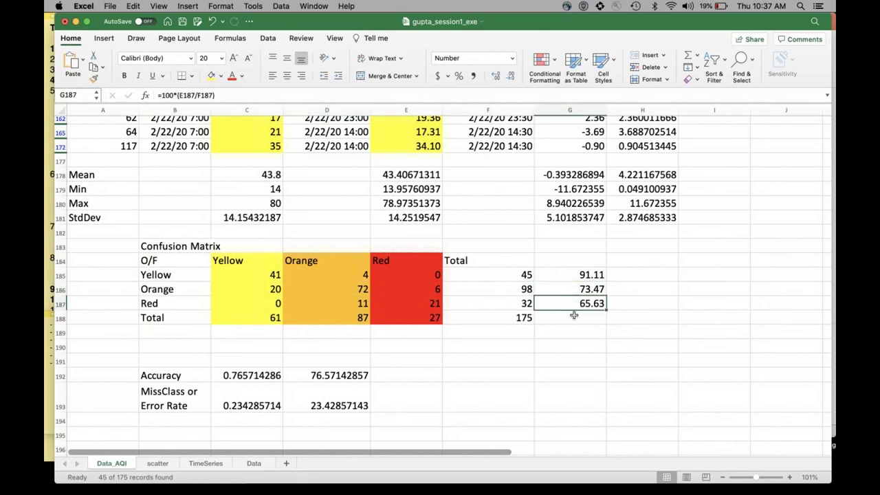
pyautogui.click(433, 306)
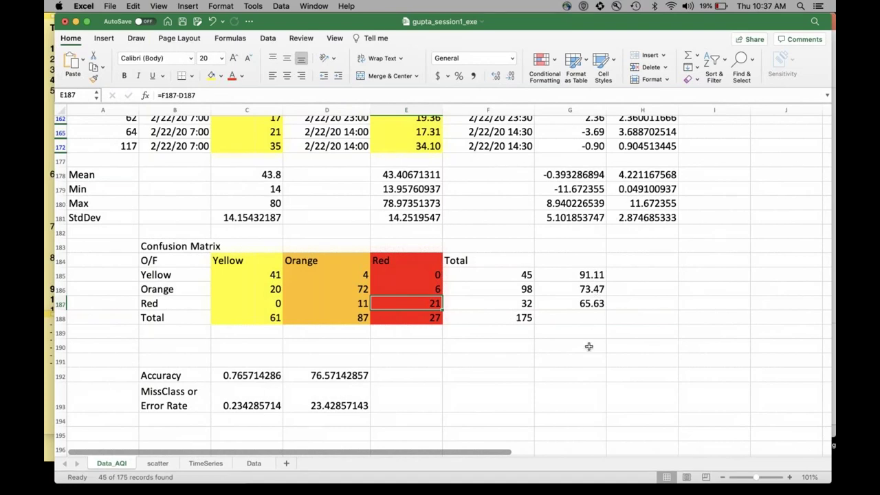
# Step: Inspect the overall Accuracy formulas and the MissClass or Error Rate percentage below the confusion matrix
pyautogui.scroll(-2, 589, 347)
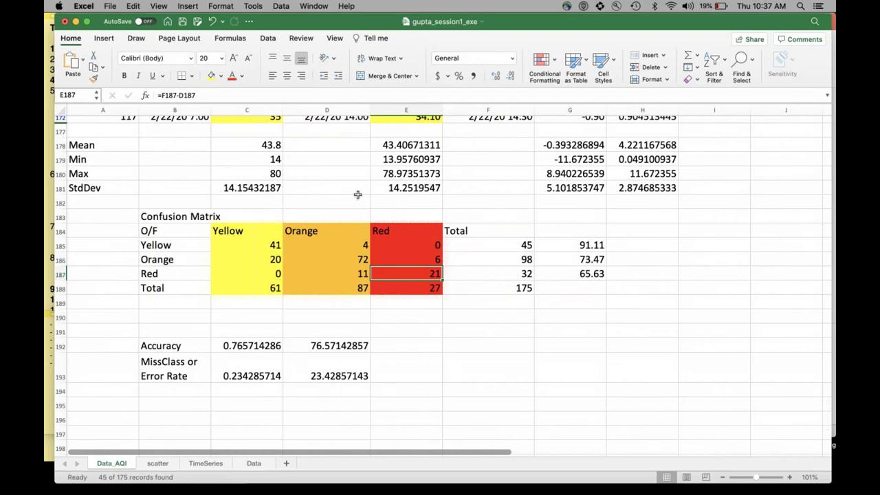
pyautogui.click(233, 347)
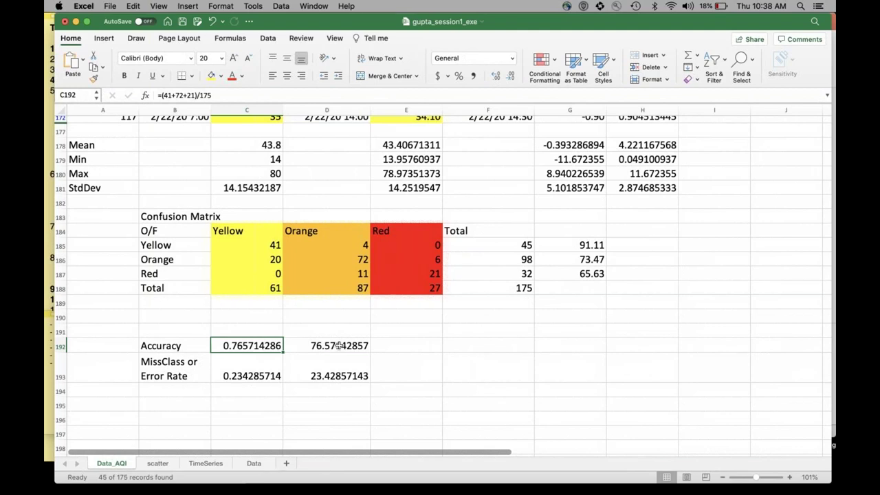
pyautogui.click(339, 345)
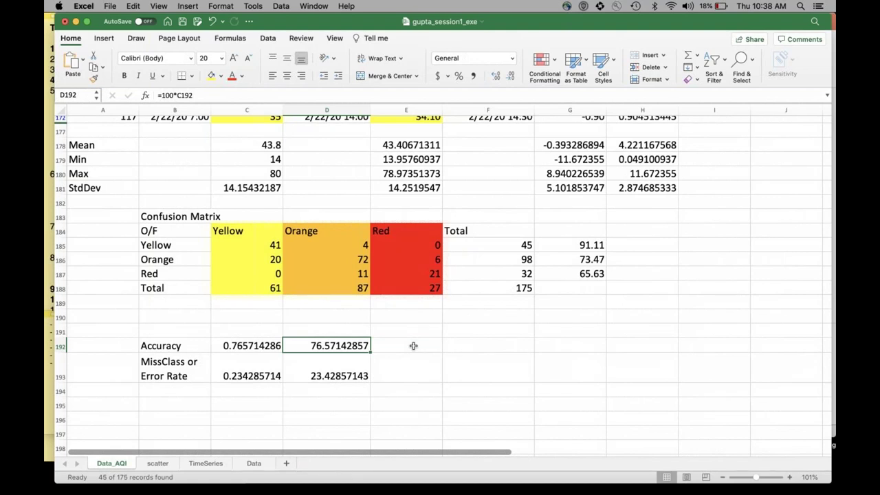
pyautogui.click(334, 380)
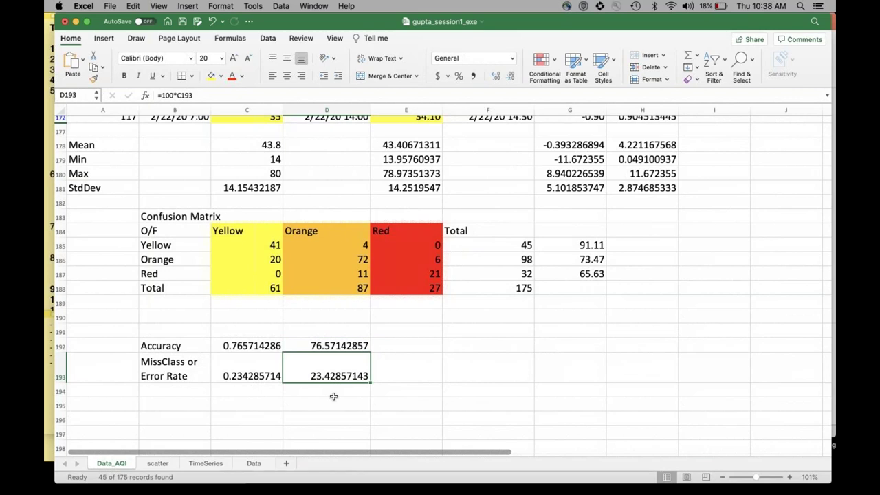
pyautogui.click(159, 369)
pyautogui.click(328, 347)
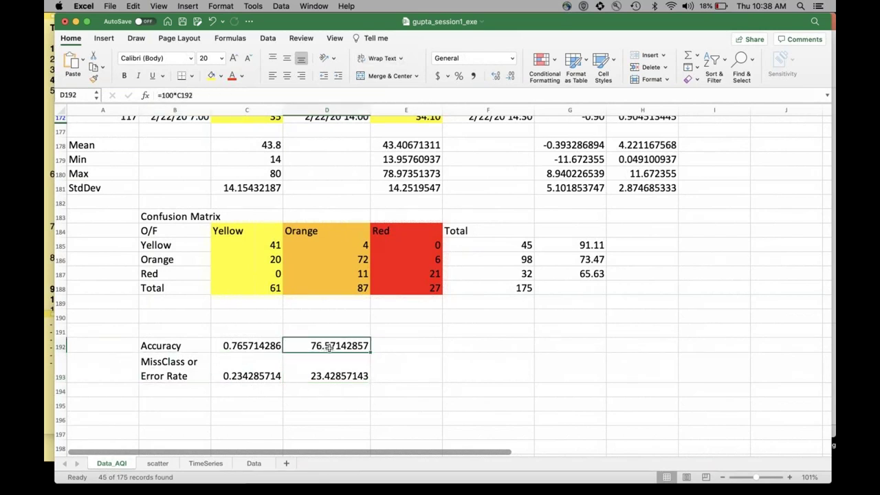
# Step: Calculate the error percentage from the accuracy in cell E192 with the formula =100-D192
pyautogui.click(427, 348)
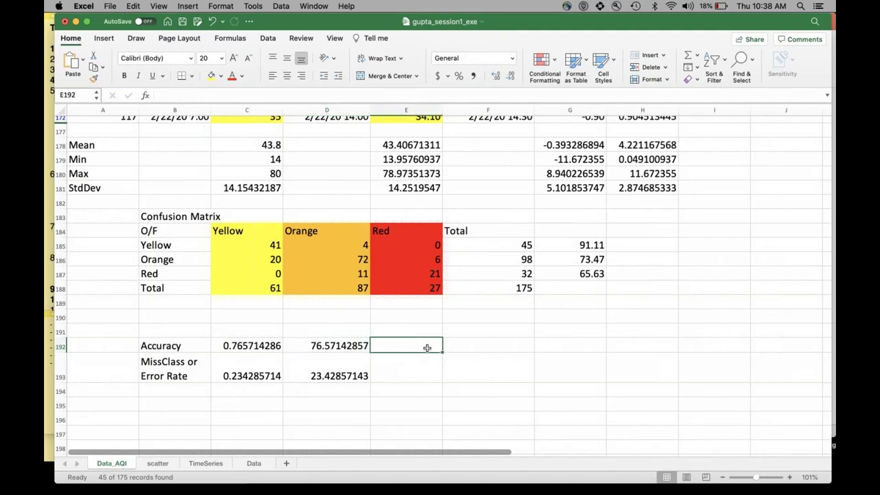
pyautogui.write('=1-')
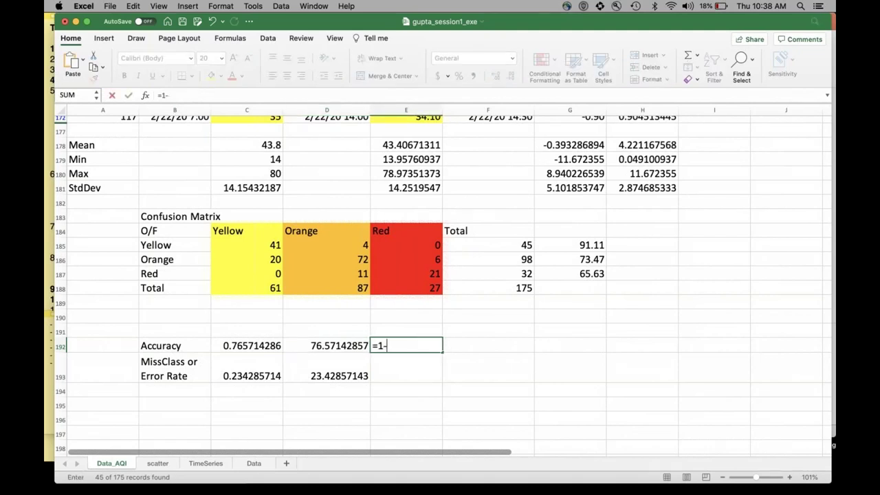
pyautogui.press('BackSpace')
pyautogui.write('00-')
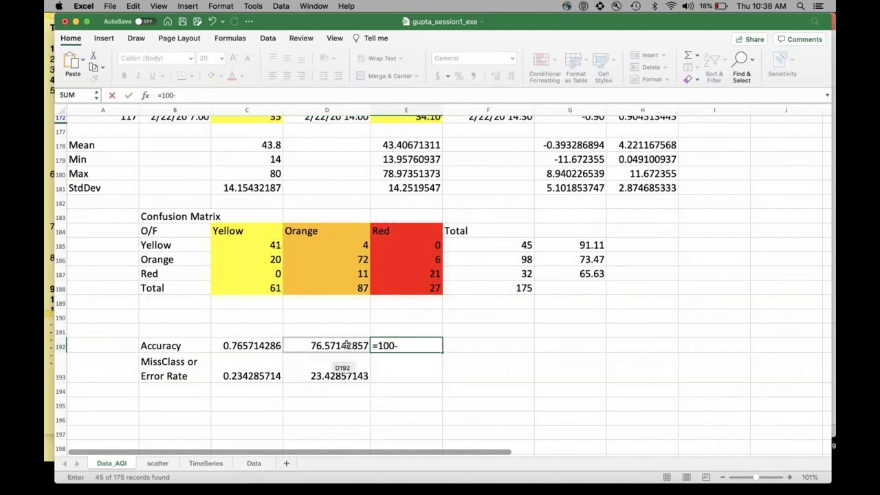
pyautogui.click(345, 345)
pyautogui.press('Return')
pyautogui.click(402, 341)
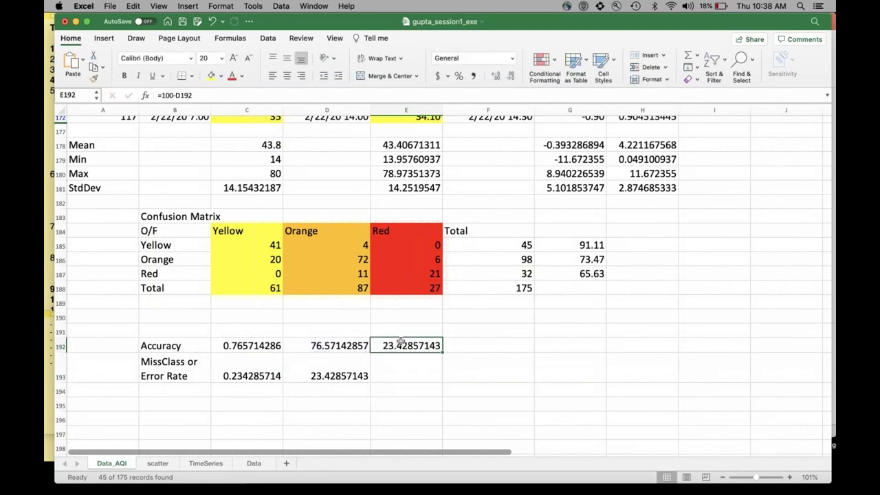
# Step: Inspect the MissClass or Error Rate fraction and percentage formulas against the off-diagonal counts of the confusion matrix
pyautogui.click(357, 376)
pyautogui.click(275, 380)
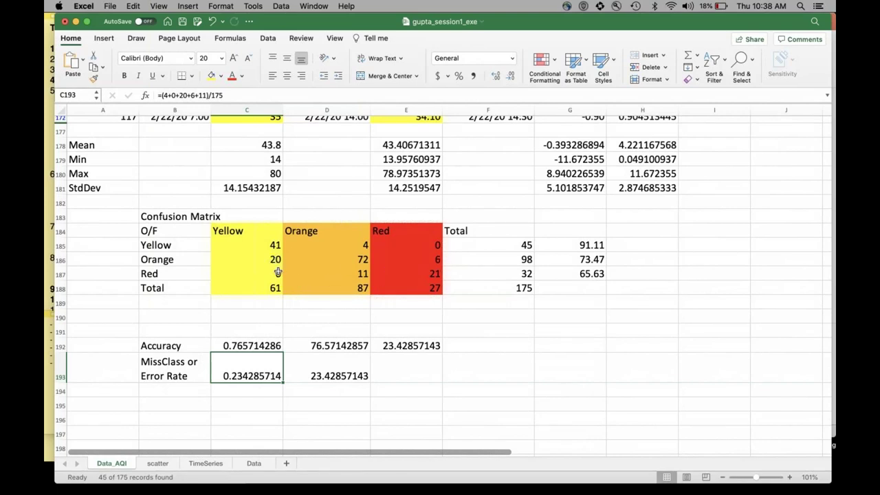
pyautogui.click(327, 396)
pyautogui.click(340, 375)
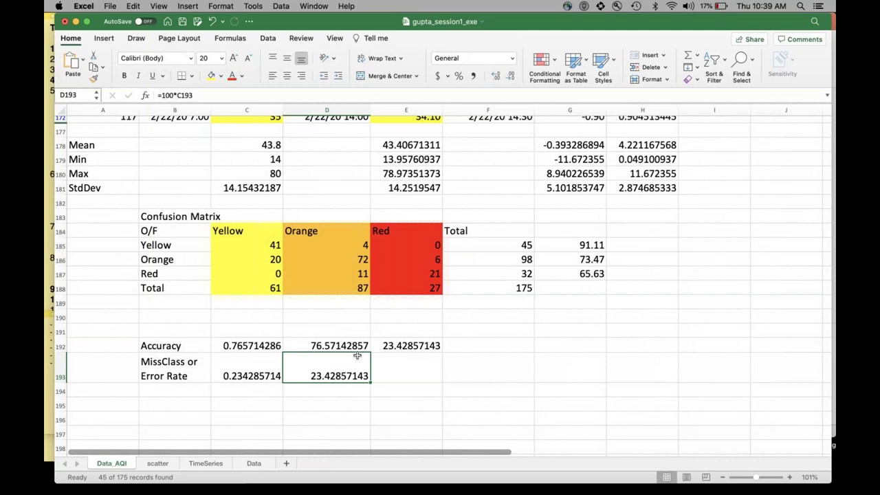
pyautogui.scroll(15, 413, 325)
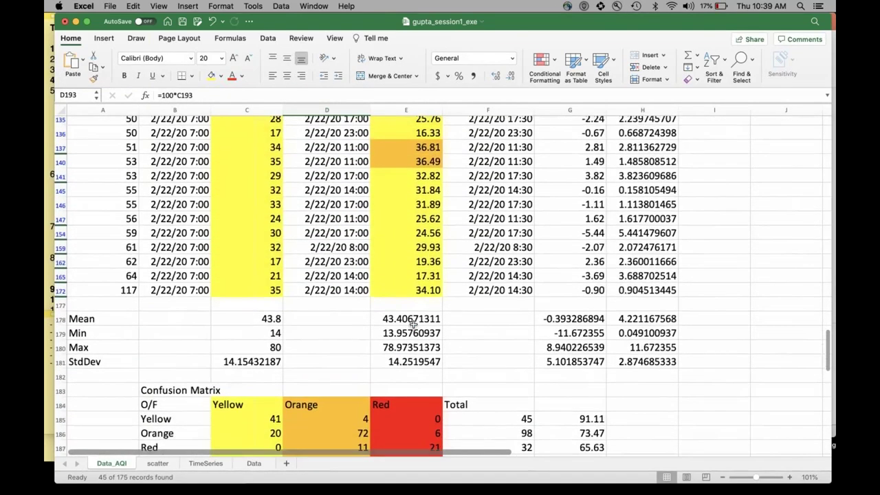
pyautogui.scroll(2, 413, 325)
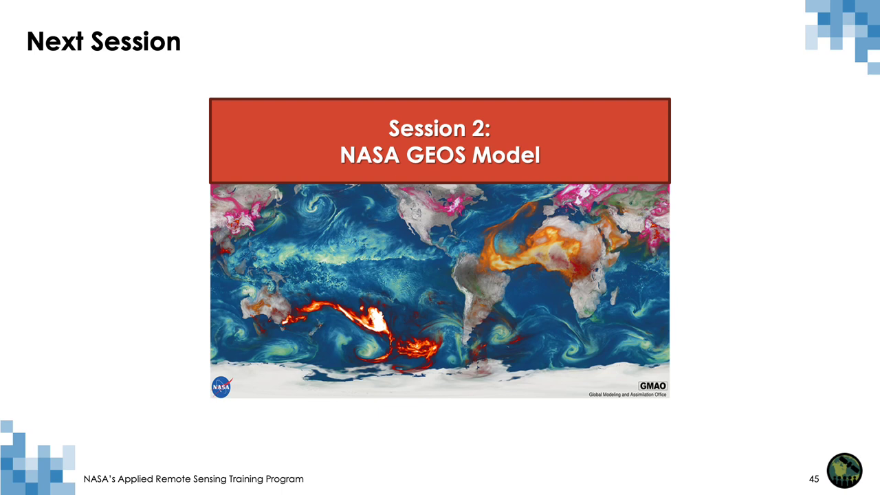
pyautogui.press('Right')
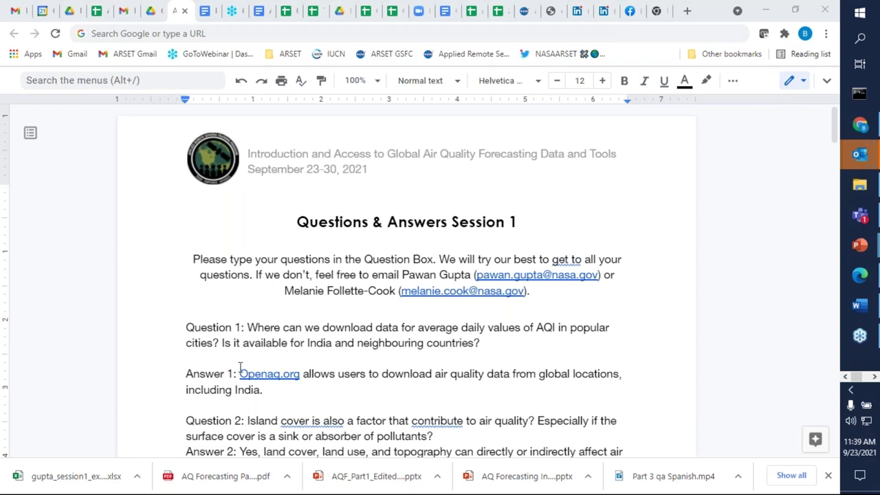
# Step: In the Google Docs file Questions & Answers Session 1, highlight and read Answer 1 about Openaq.org
pyautogui.moveTo(240, 371); pyautogui.dragTo(263, 389)
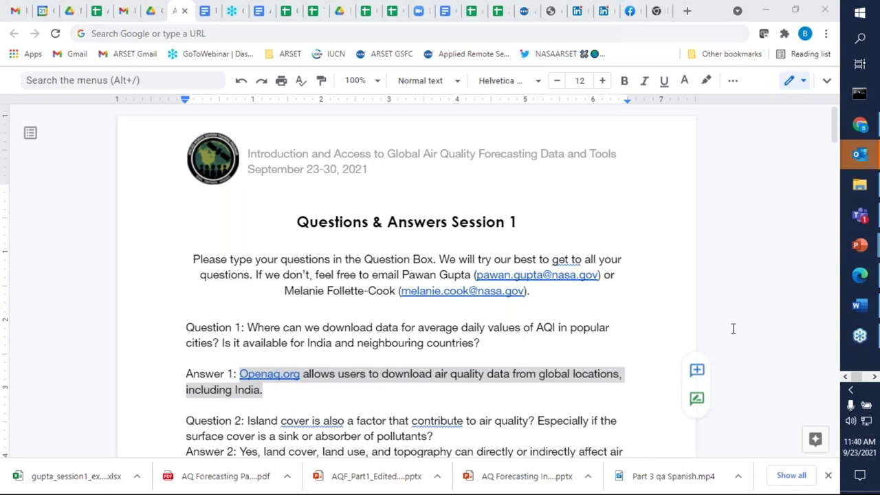
pyautogui.click(599, 394)
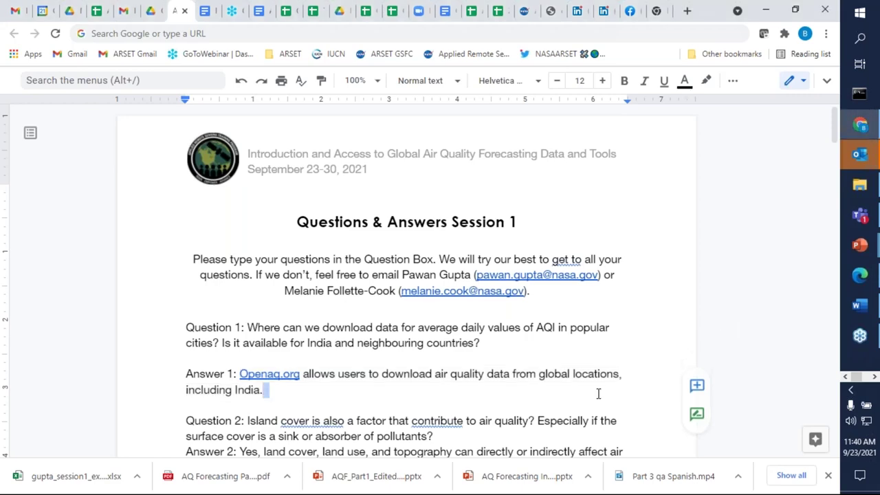
# Step: Correct the opening of Question 2 to read "Is landcover also a factor", removing the duplicate "is"
pyautogui.scroll(-3, 598, 394)
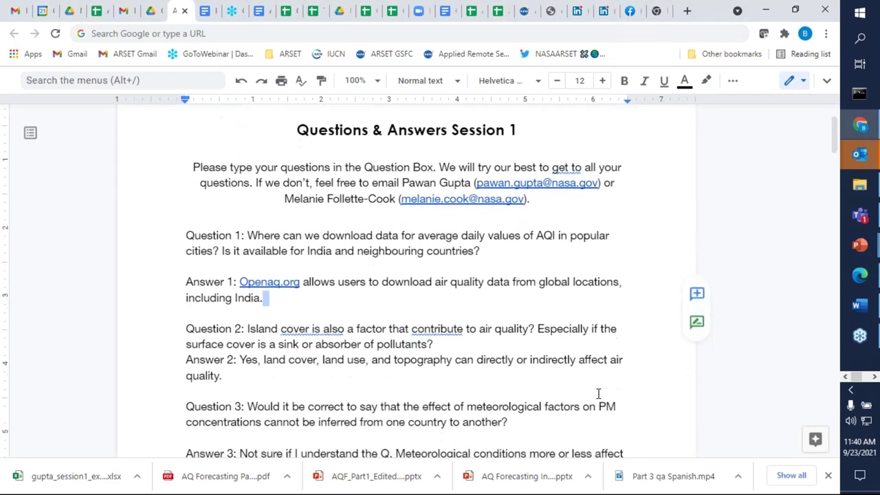
pyautogui.scroll(-1, 598, 393)
pyautogui.click(255, 291)
pyautogui.click(285, 291)
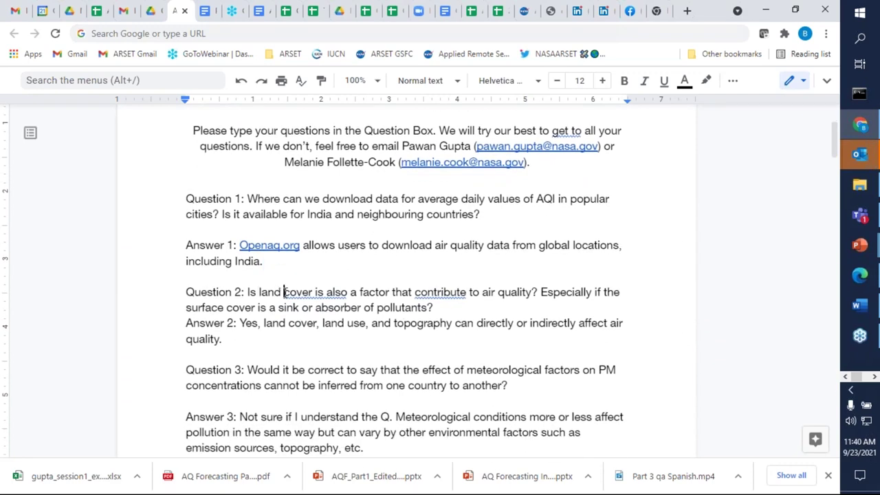
pyautogui.press('BackSpace')
pyautogui.click(313, 292)
pyautogui.press('Delete')
pyautogui.press('Delete')
pyautogui.press('Delete')
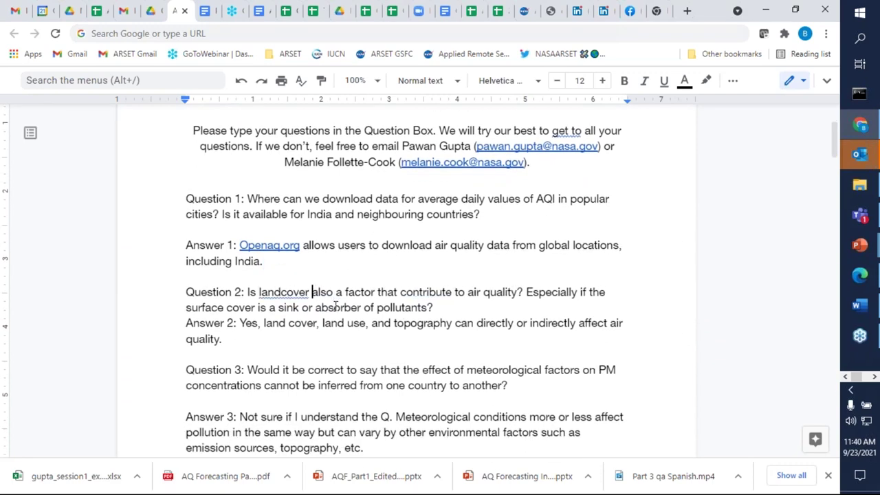